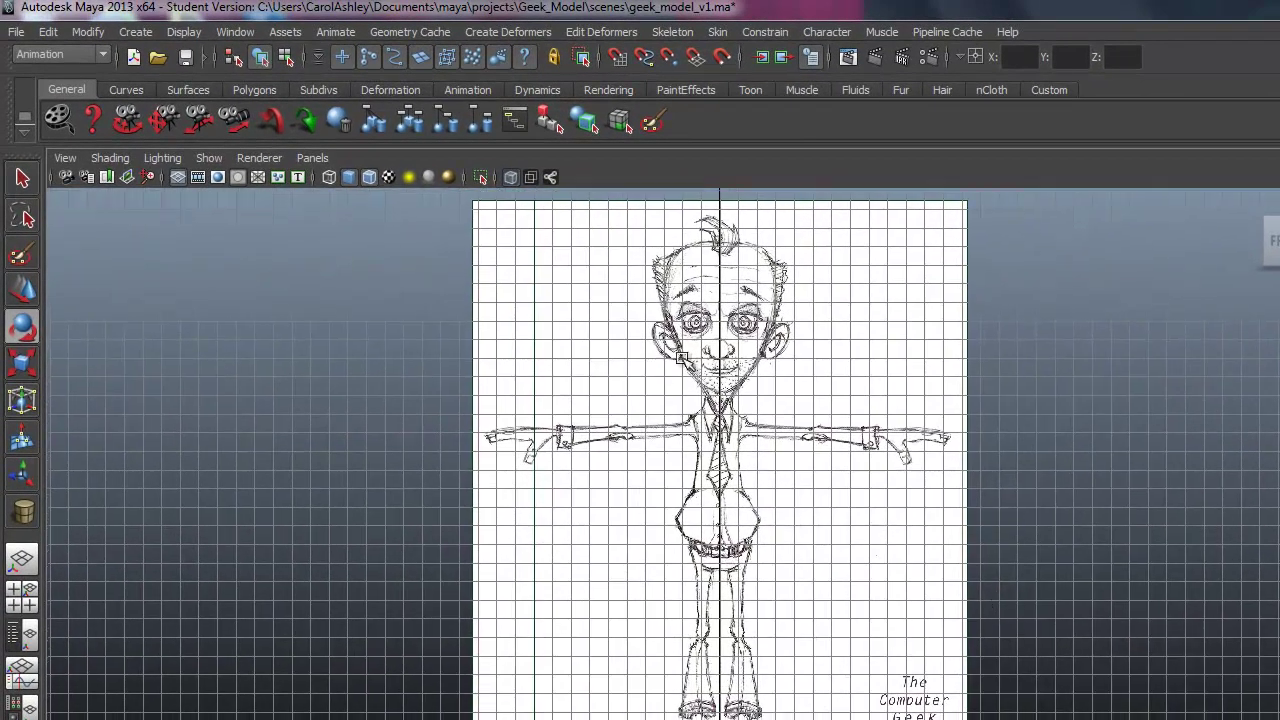
- Switch the menu set to Surfaces
right_click_drag(672, 578, 1038, 576, "alt")
middle_click_drag(675, 491, 644, 525, "alt")
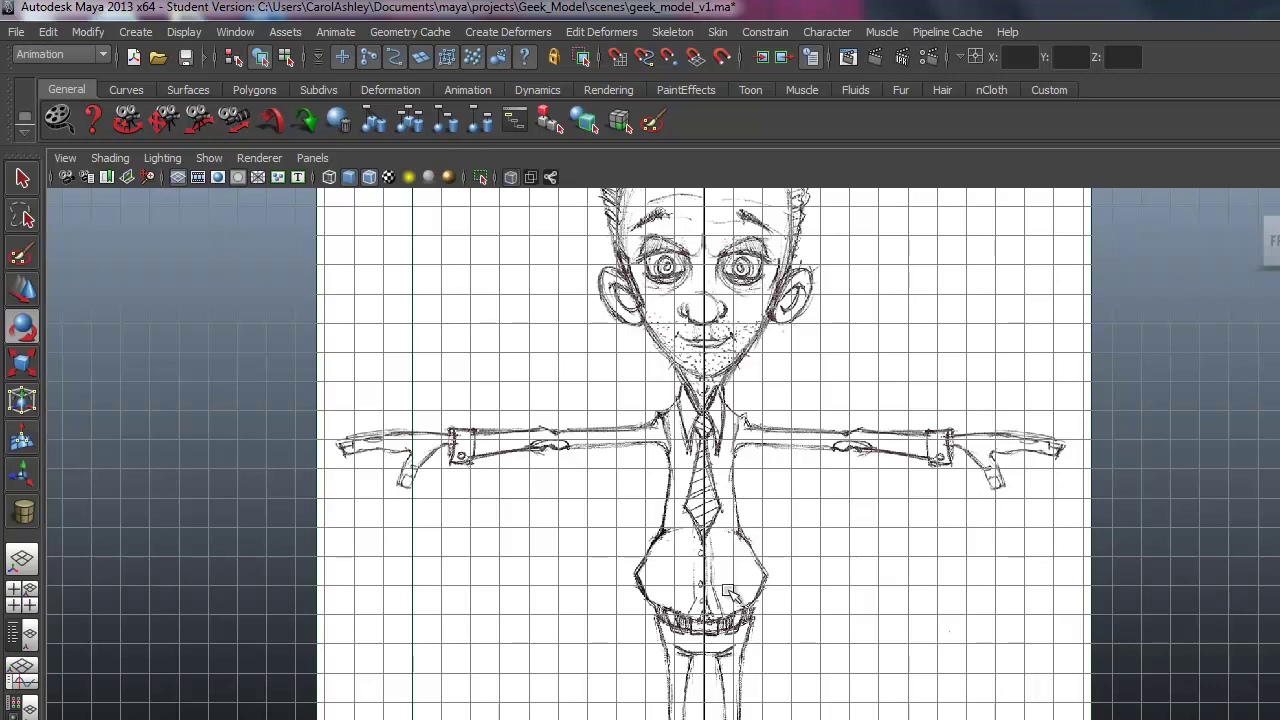
right_click_drag(923, 600, 871, 594, "alt")
middle_click_drag(872, 594, 866, 640, "alt")
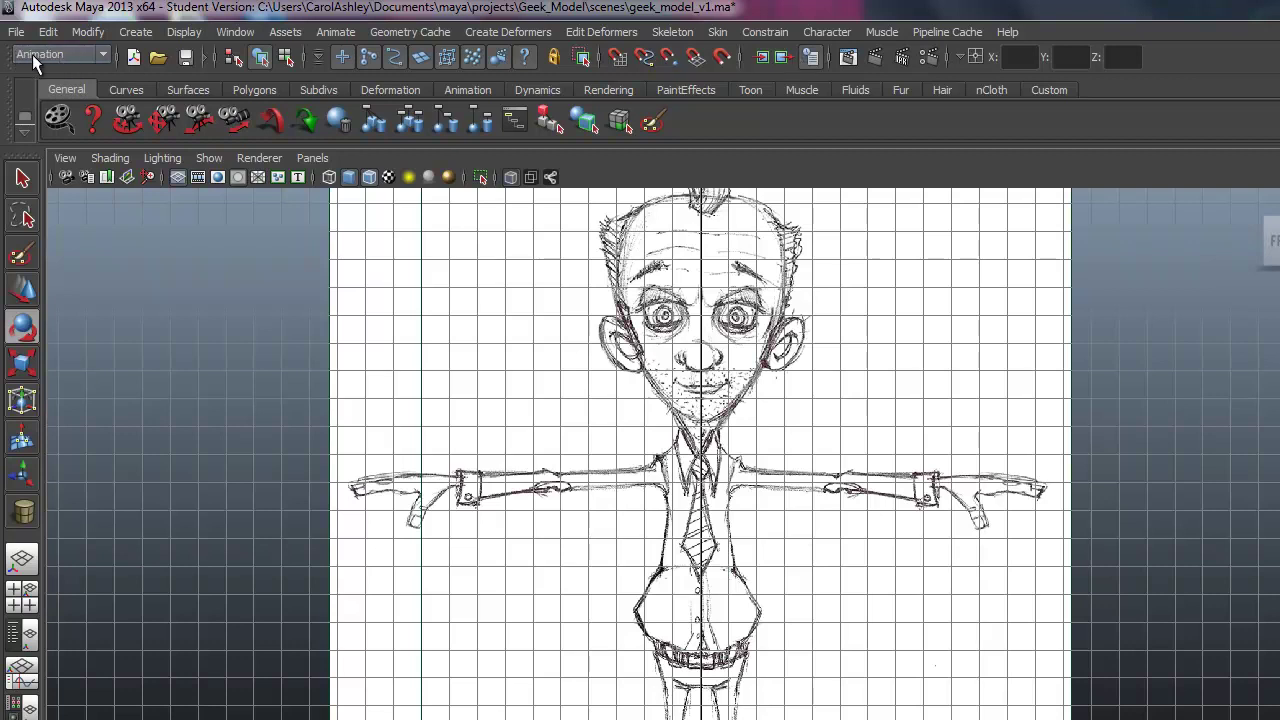
left_click(84, 64)
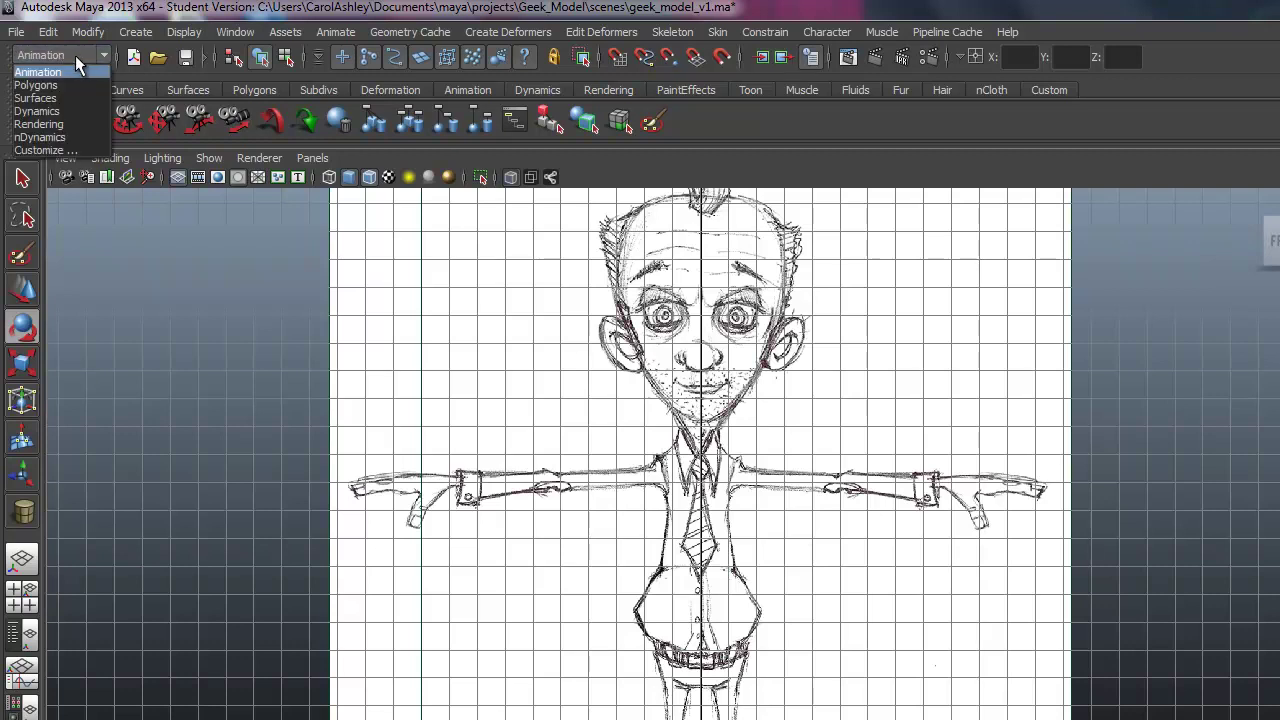
left_click(60, 97)
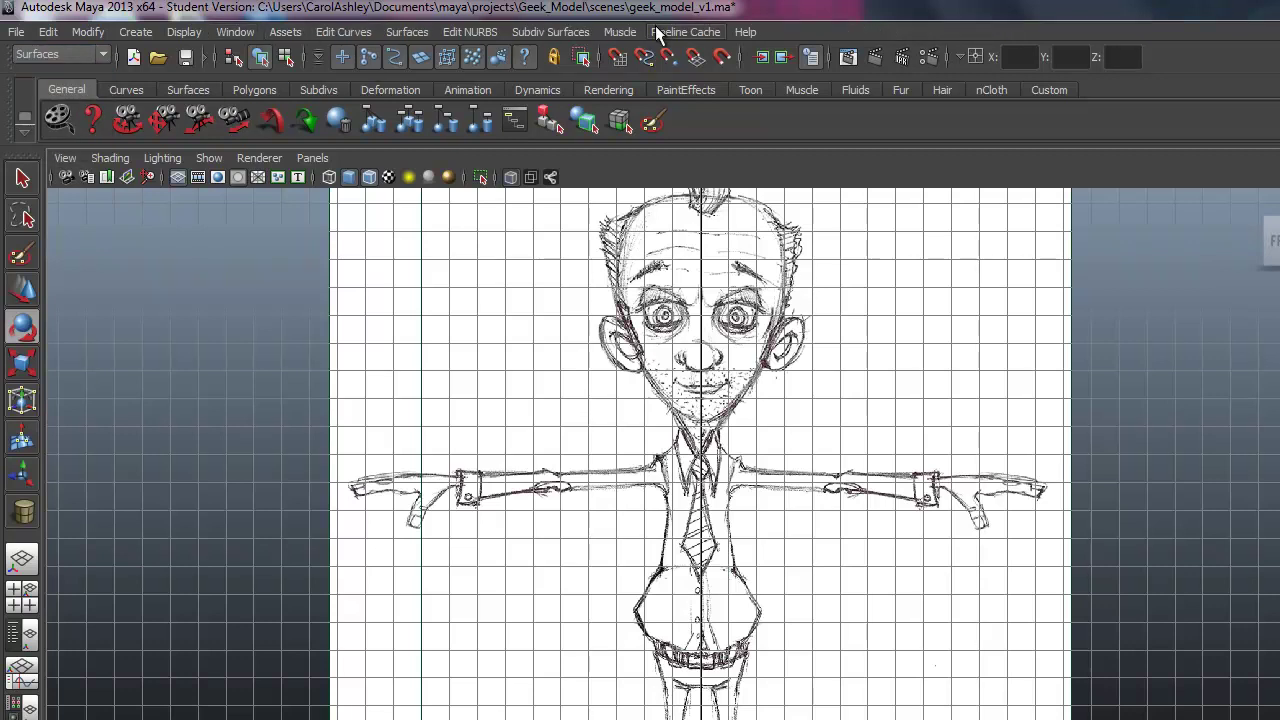
- Compare the tools on the Surfaces and Polygons shelves, ending on the Custom shelf
left_click(188, 89)
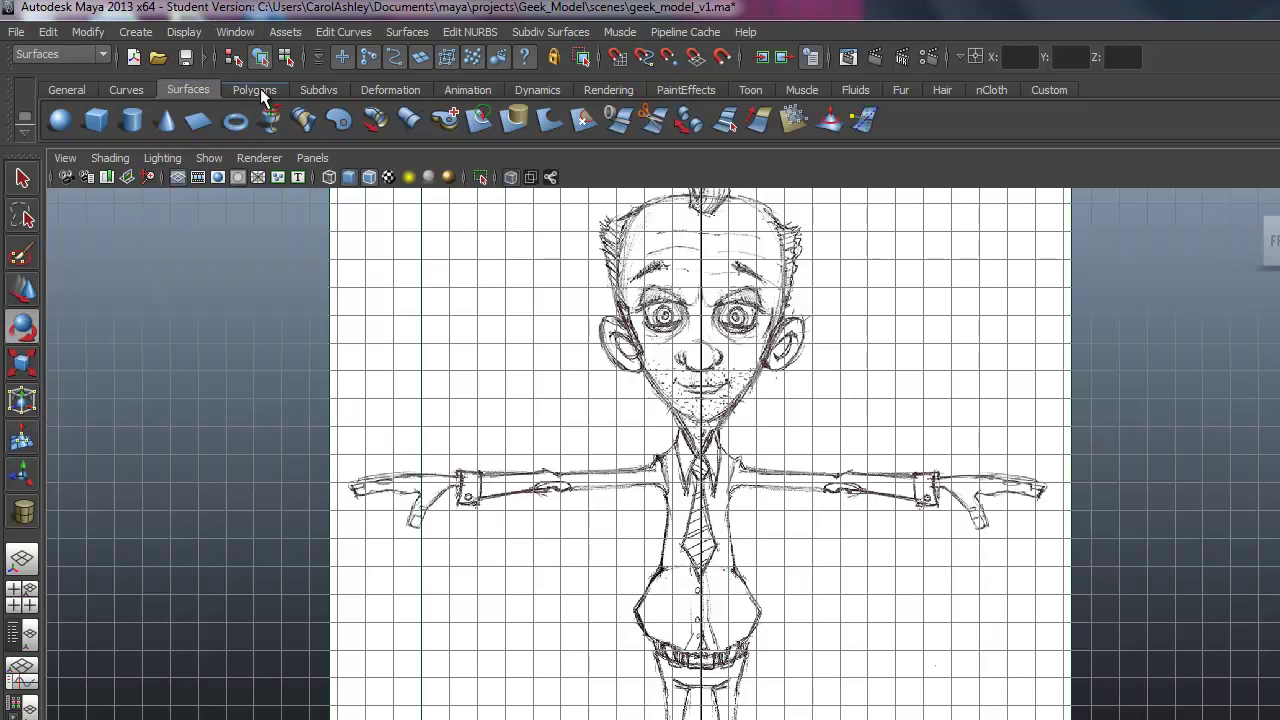
left_click(258, 89)
left_click(184, 88)
left_click(244, 87)
left_click(178, 87)
left_click(267, 88)
left_click(181, 90)
left_click(1050, 89)
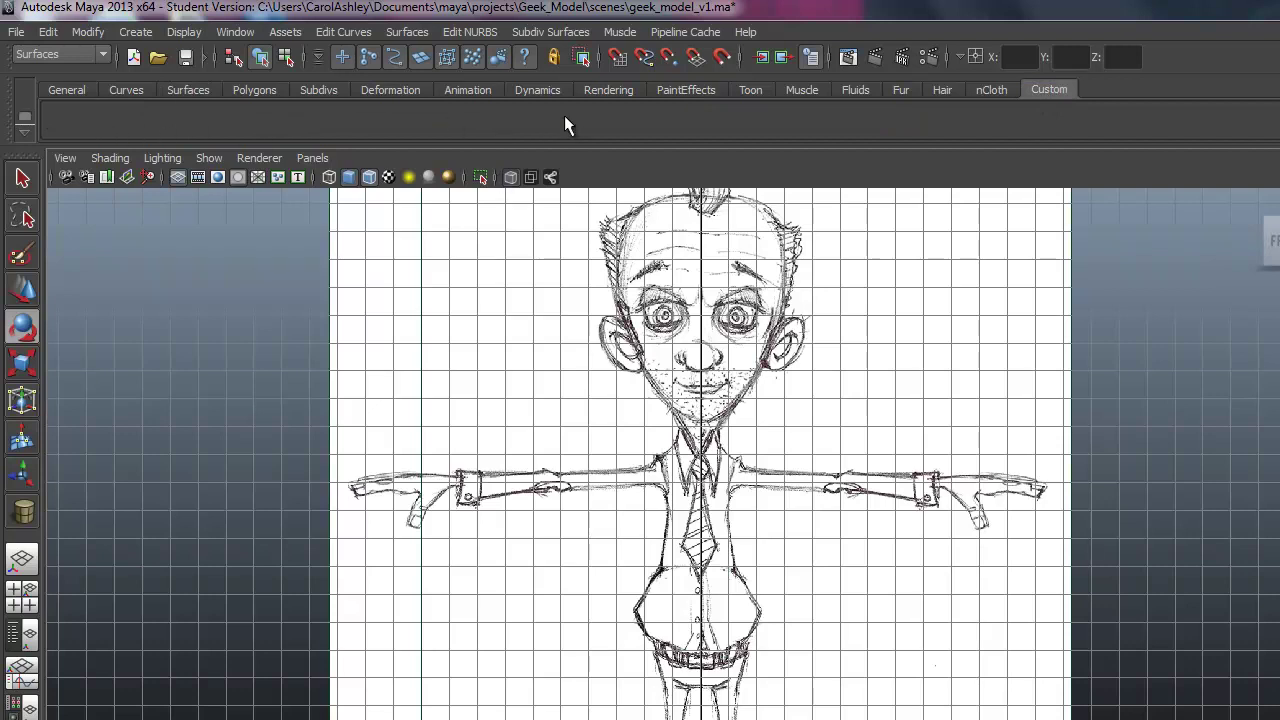
middle_click_drag(585, 326, 607, 343, "alt")
right_click_drag(761, 409, 678, 396, "alt")
middle_click_drag(630, 385, 624, 385, "alt")
right_click_drag(538, 392, 652, 387, "alt")
middle_click_drag(642, 385, 640, 393, "alt")
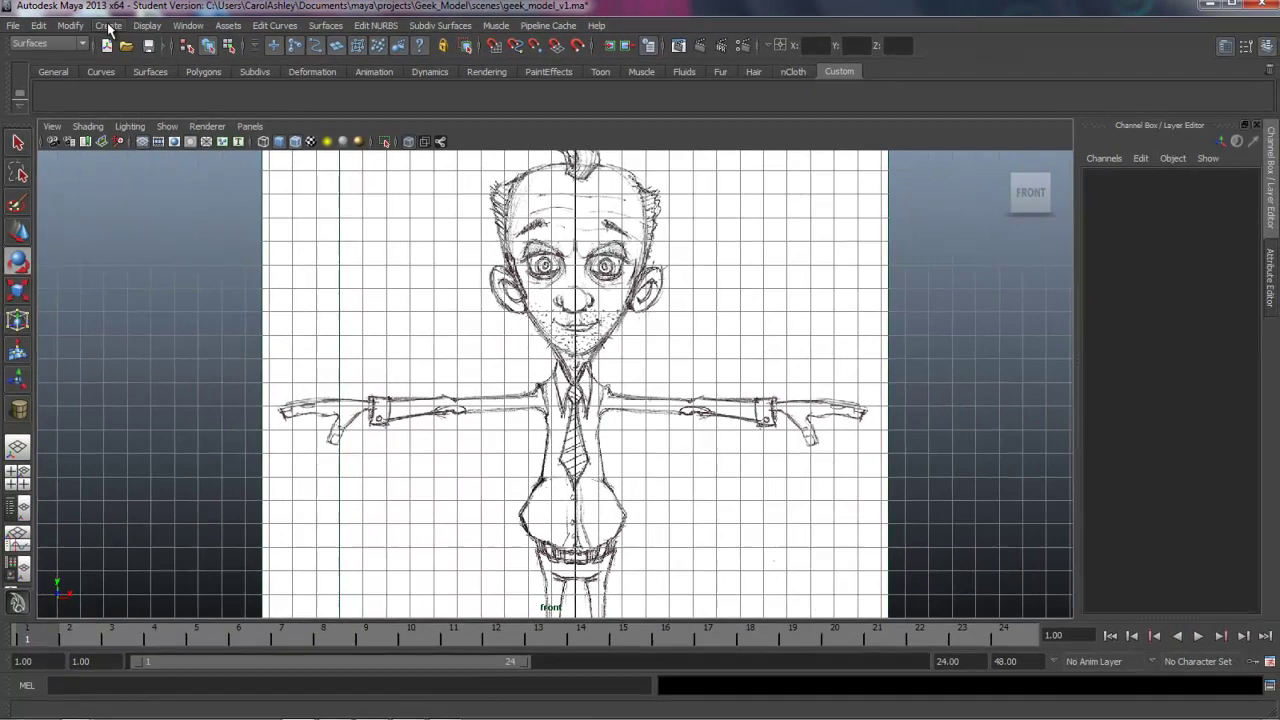
left_click(136, 32)
mouse_move(125, 50)
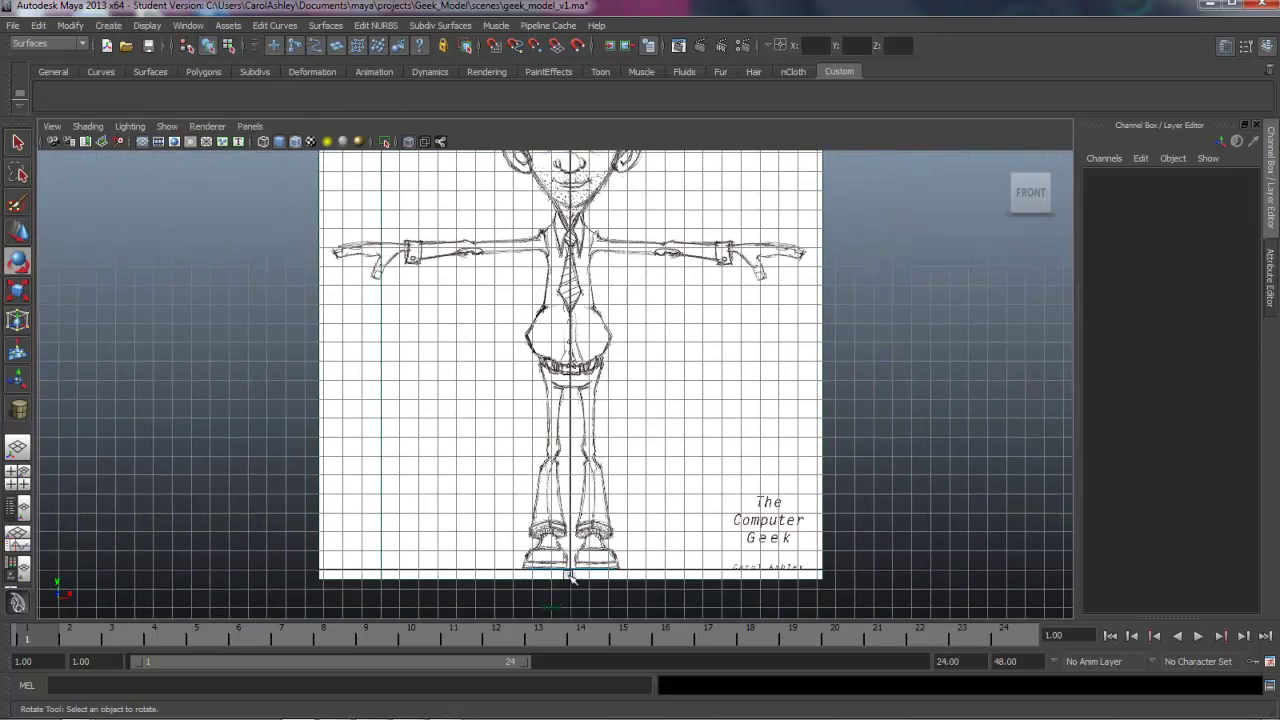
right_click_drag(391, 398, 513, 314, "alt")
middle_click_drag(513, 314, 521, 550, "alt")
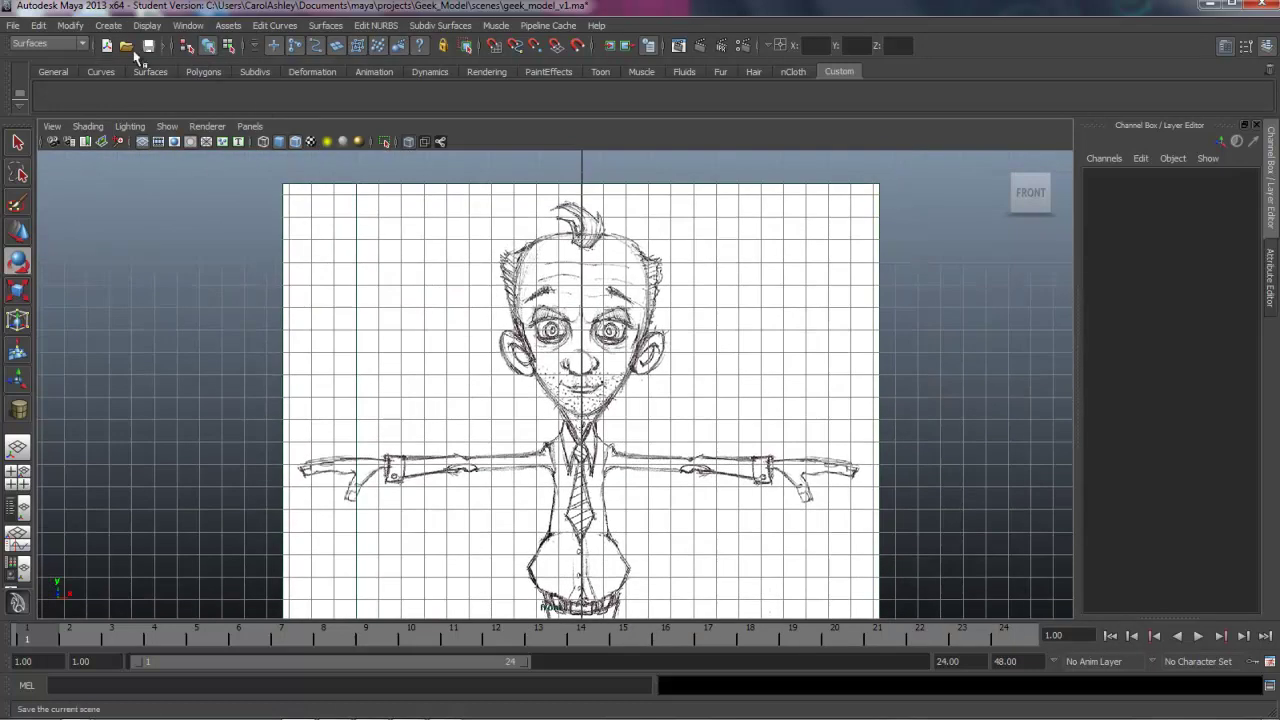
- Add shortcuts for the NURBS cylinder and the polygon cube to the Custom shelf
left_click(108, 28)
mouse_move(128, 50)
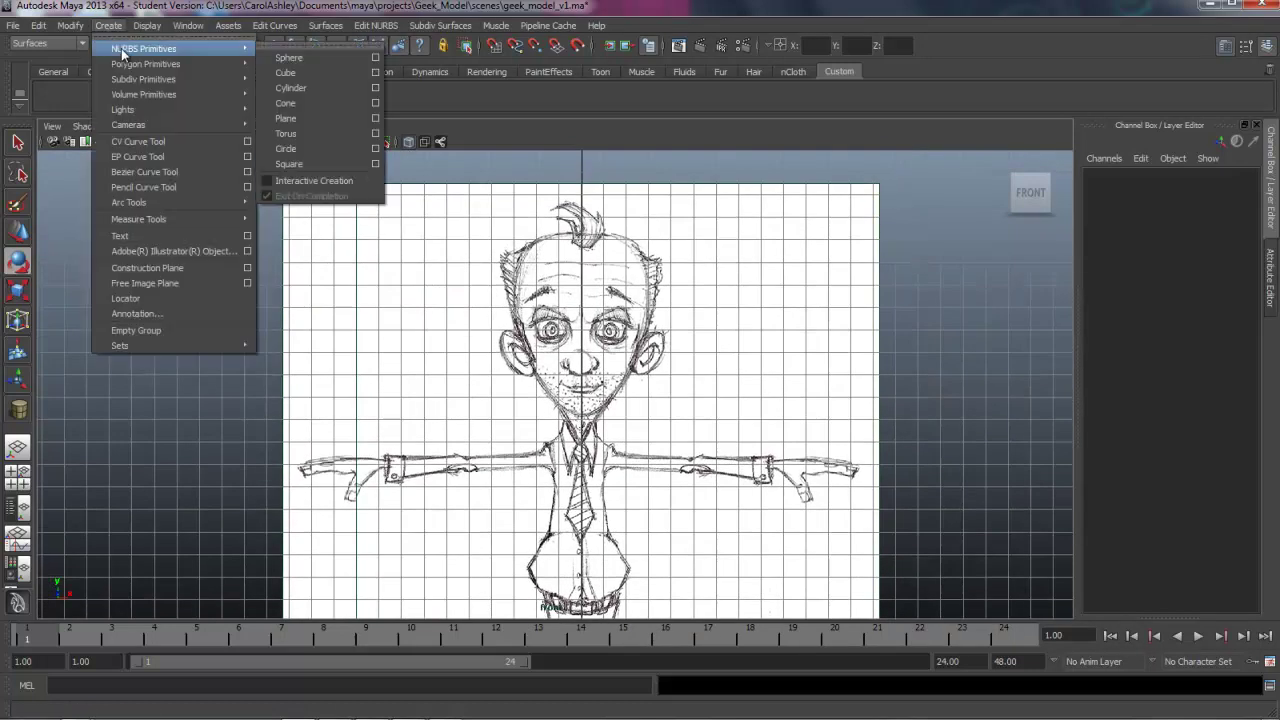
left_click(293, 92, "ctrl+shift")
mouse_move(162, 101)
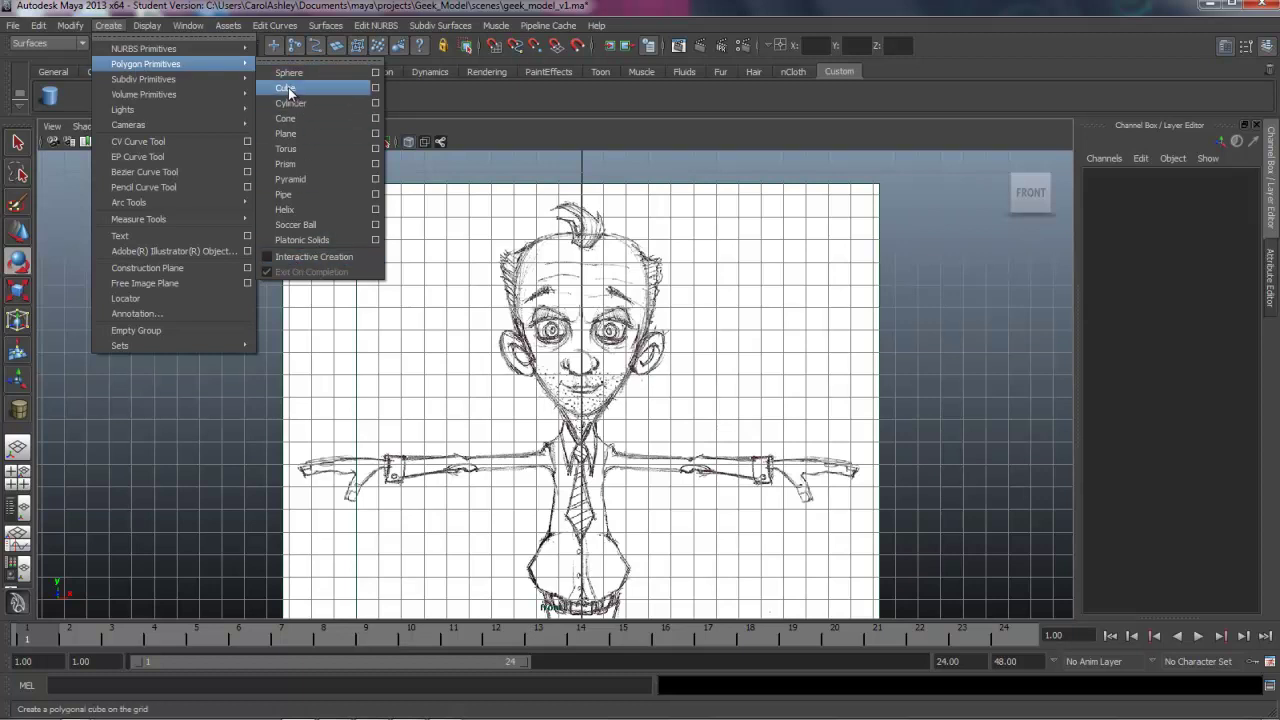
left_click(110, 27)
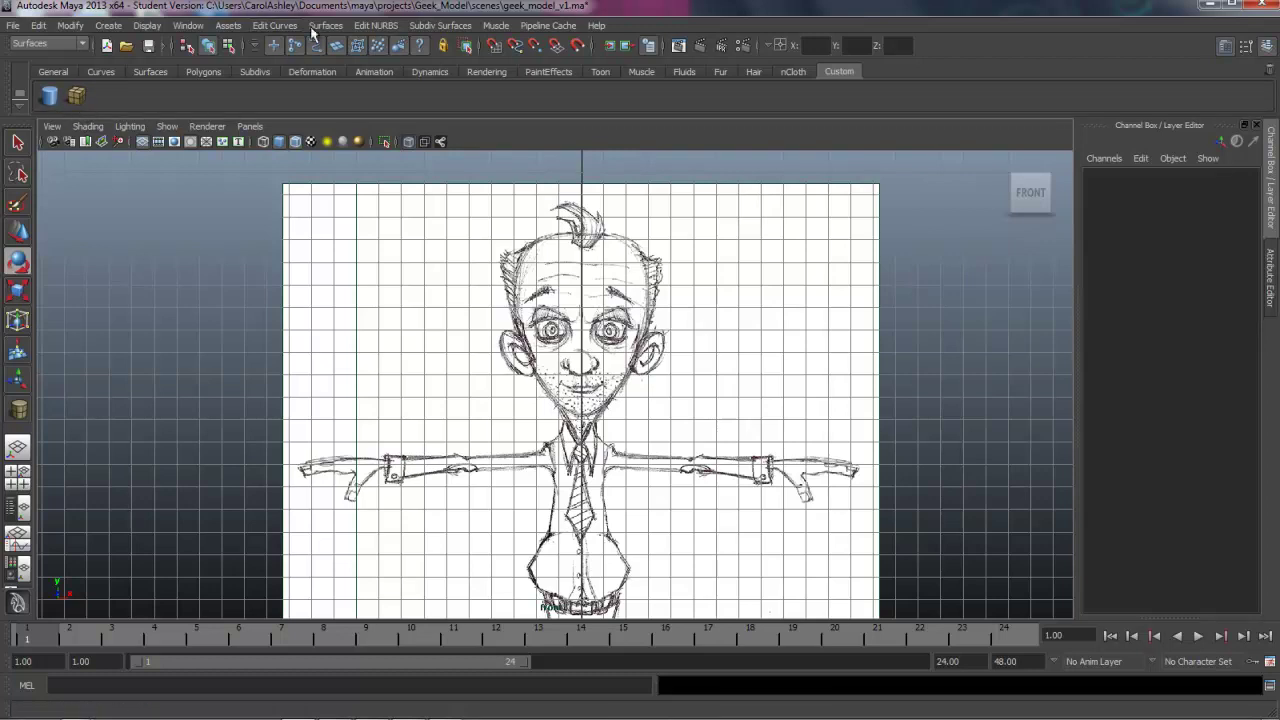
- Add shortcuts for Center Pivot and for deleting history by type to the Custom shelf
left_click(70, 25)
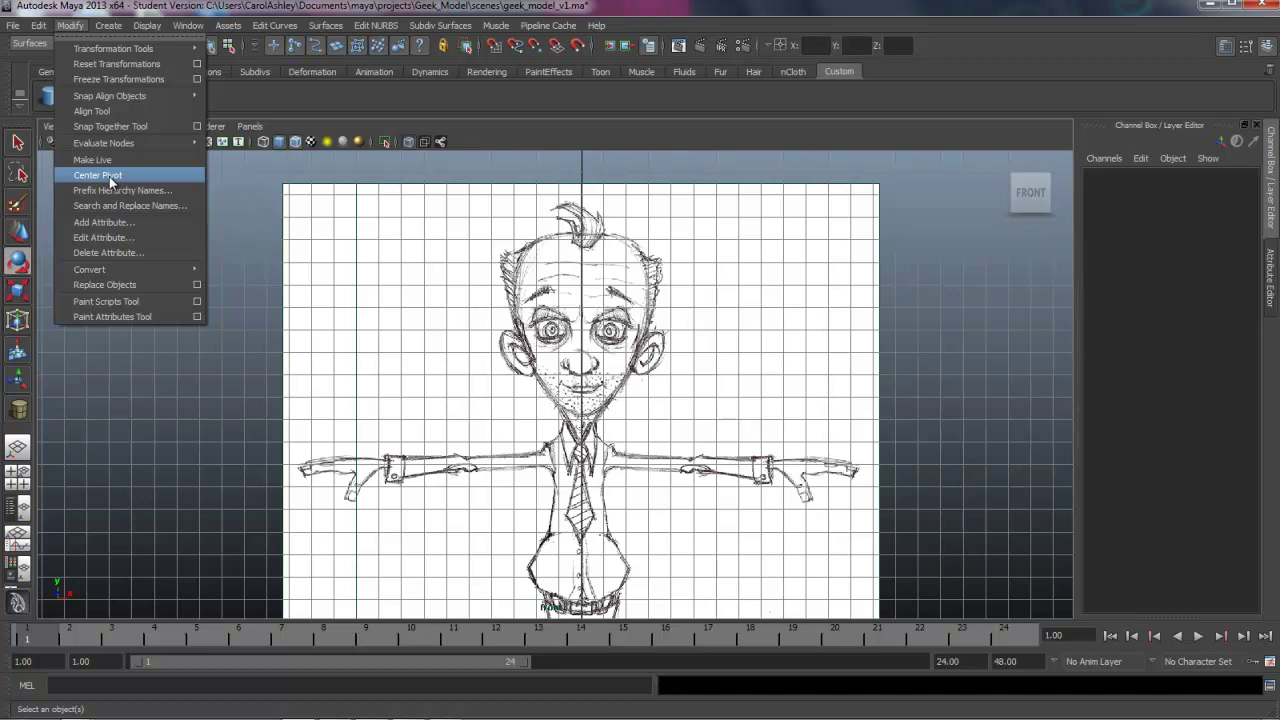
mouse_move(38, 27)
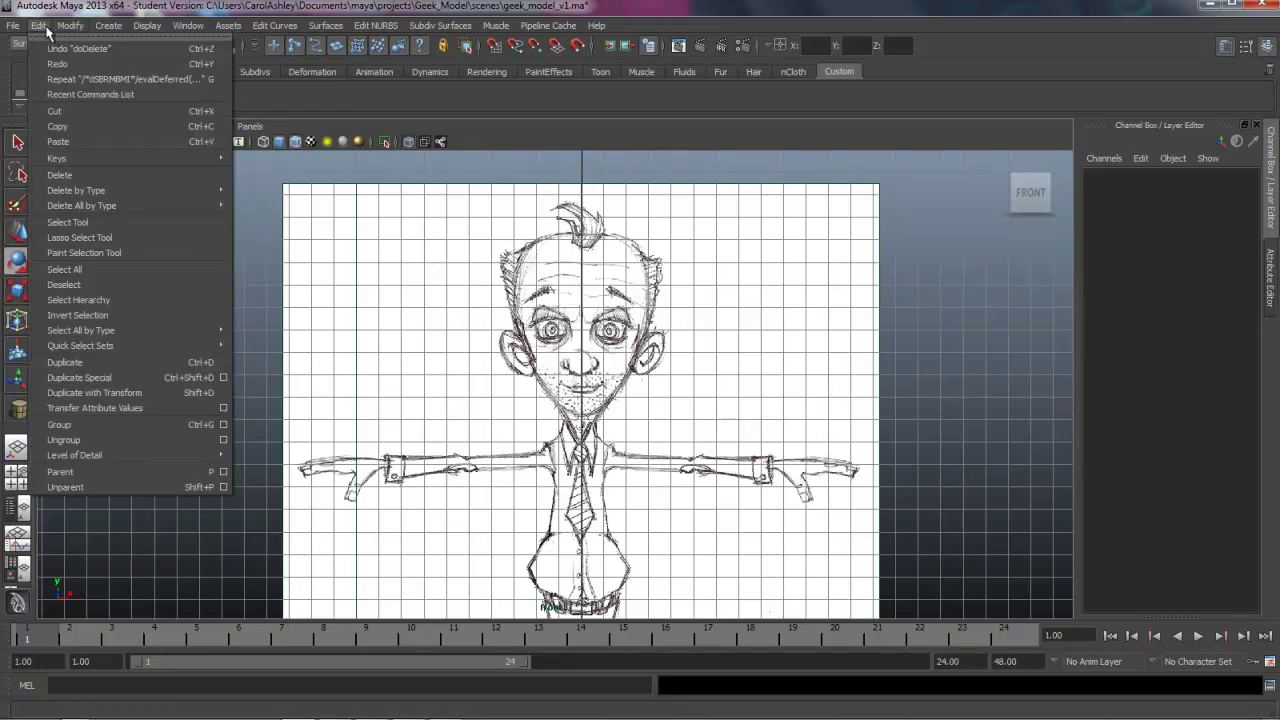
mouse_move(94, 193)
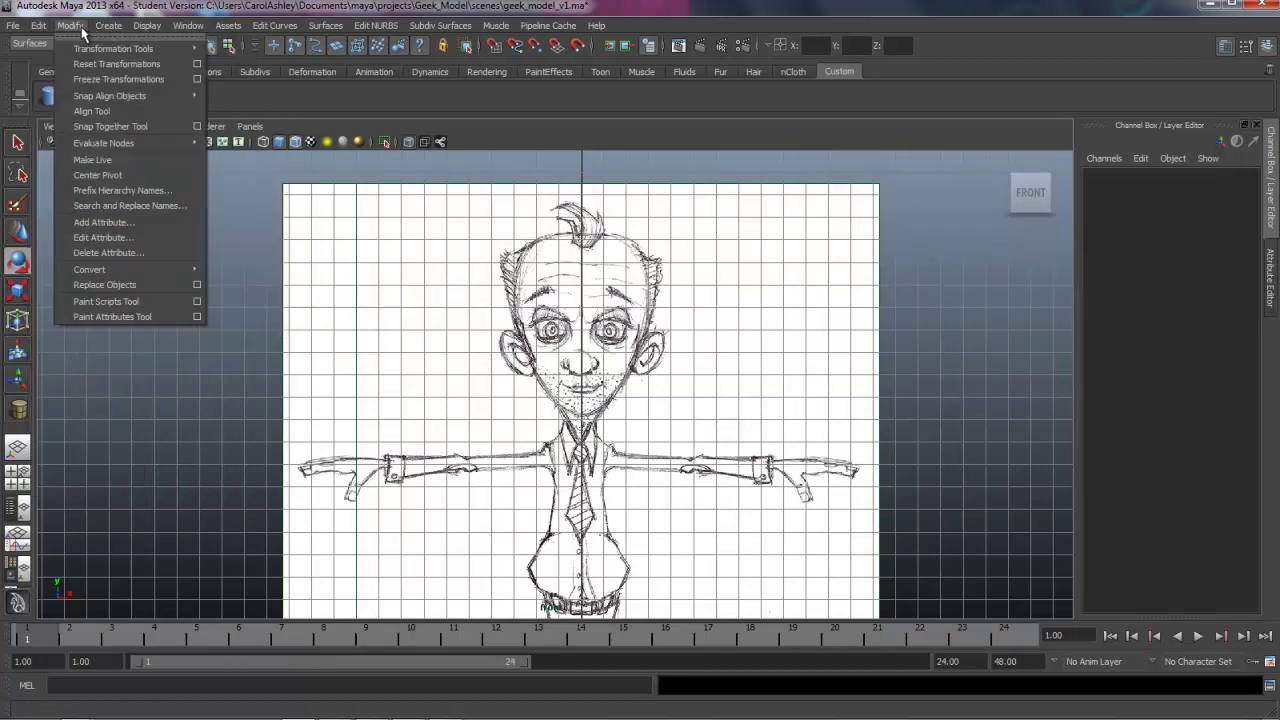
left_click(241, 208)
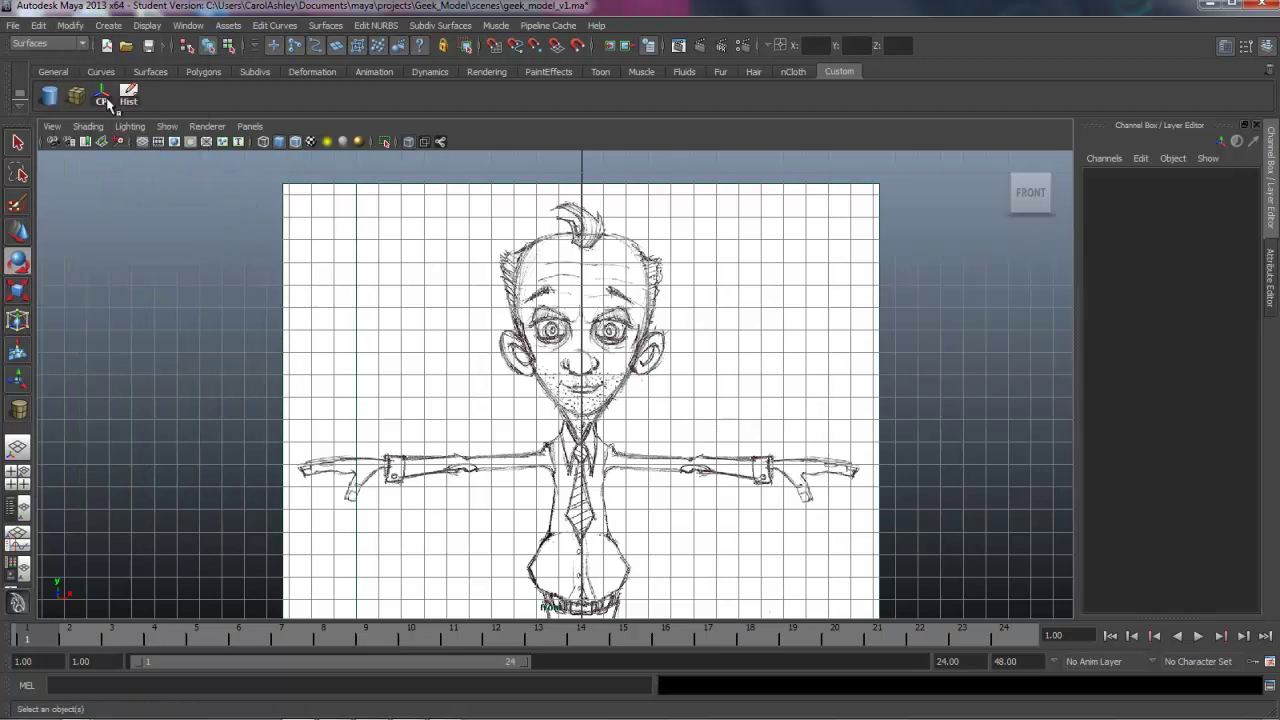
- Add shortcuts for the Outliner and Insert Isoparms to the Custom shelf
left_click(188, 25)
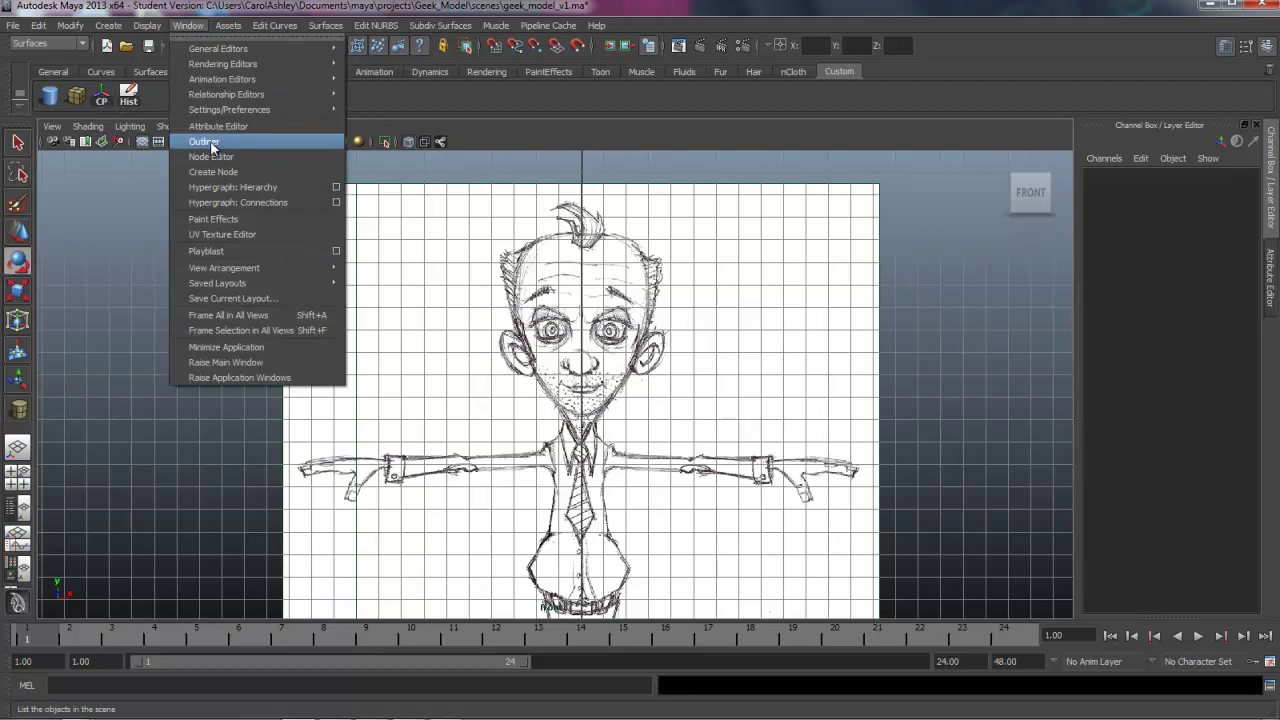
left_click(211, 147, "ctrl+shift")
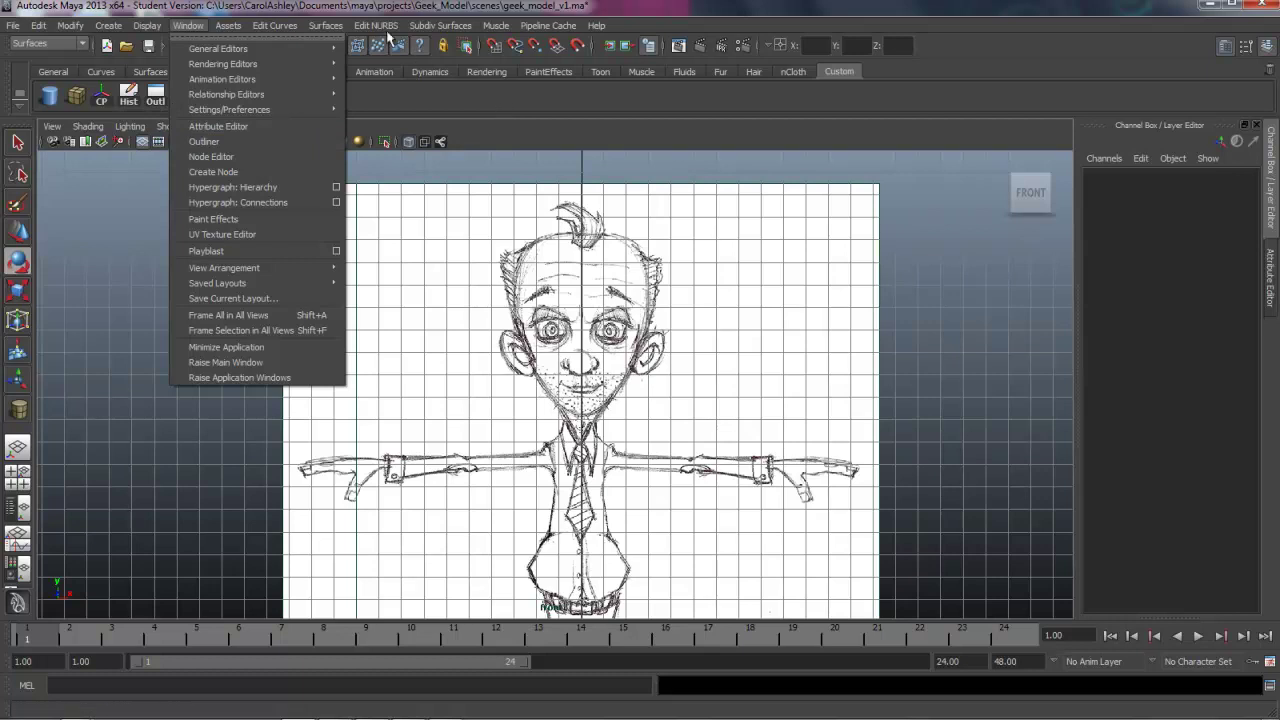
mouse_move(376, 28)
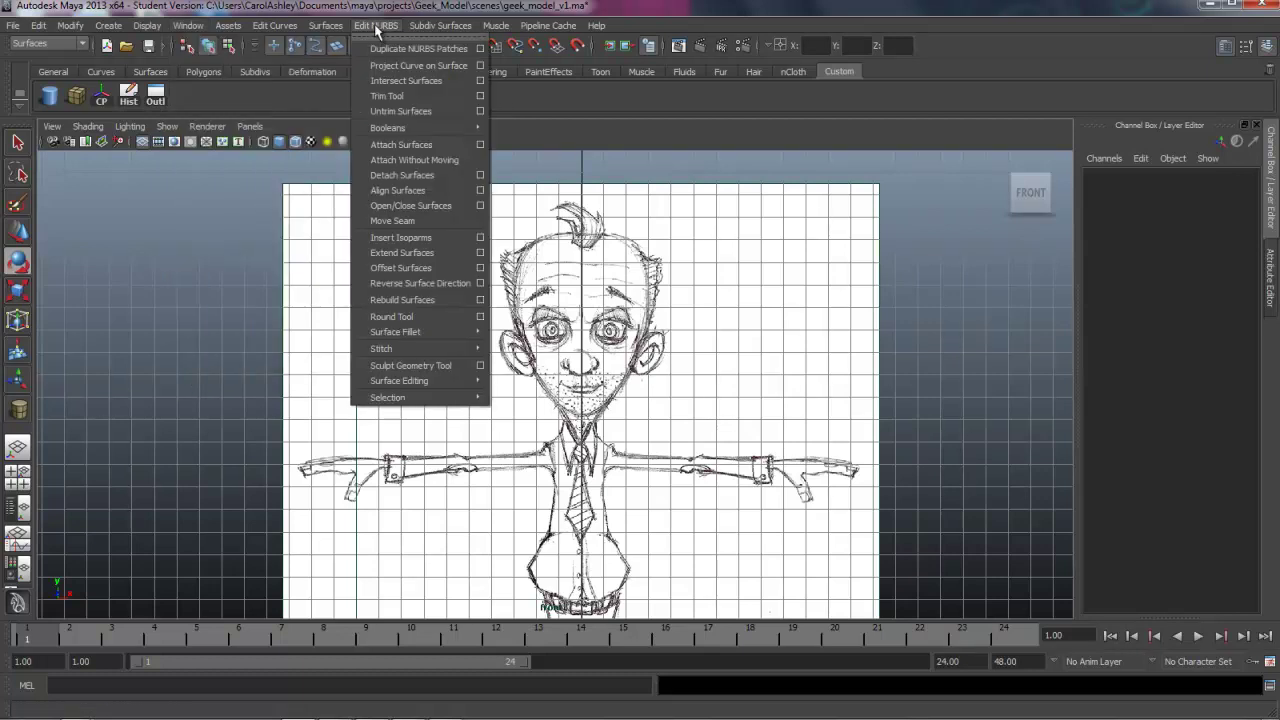
left_click(434, 236, "ctrl+shift")
left_click(261, 235)
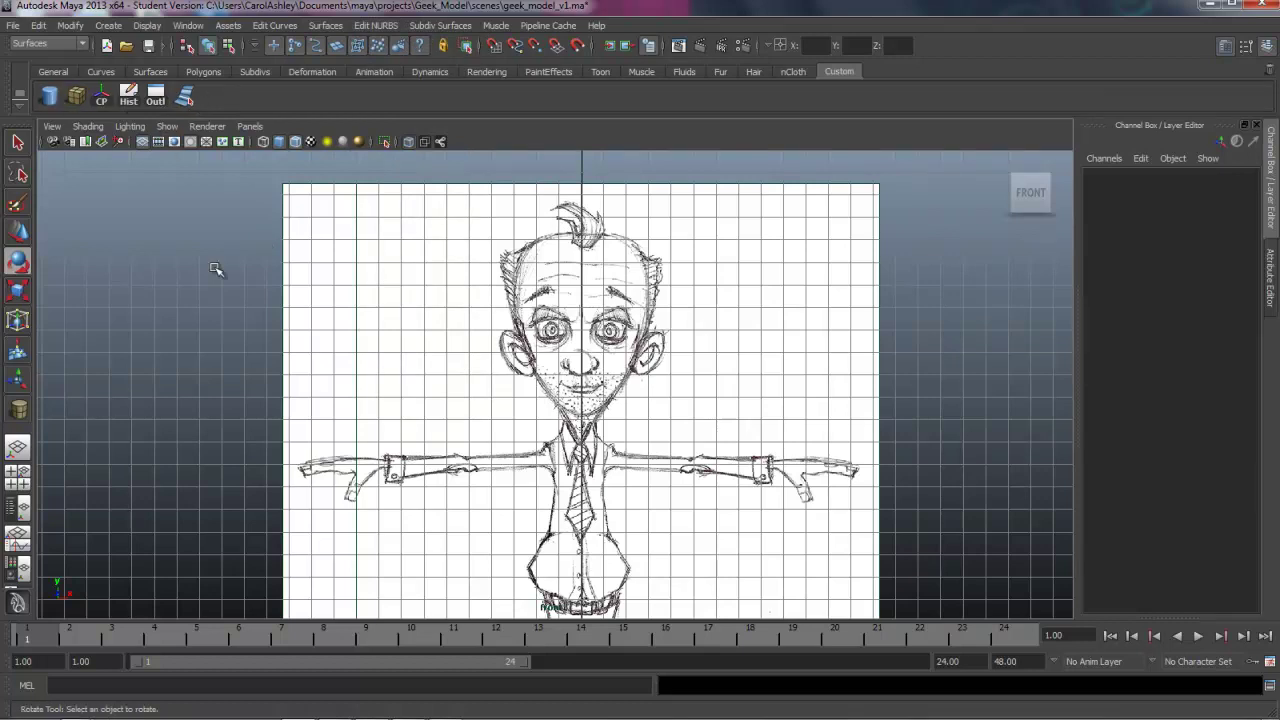
- Create a NURBS cylinder at the origin, by the character's feet in the front view
middle_click_drag(524, 481, 528, 400, "alt")
scroll(528, 400, "down", 3)
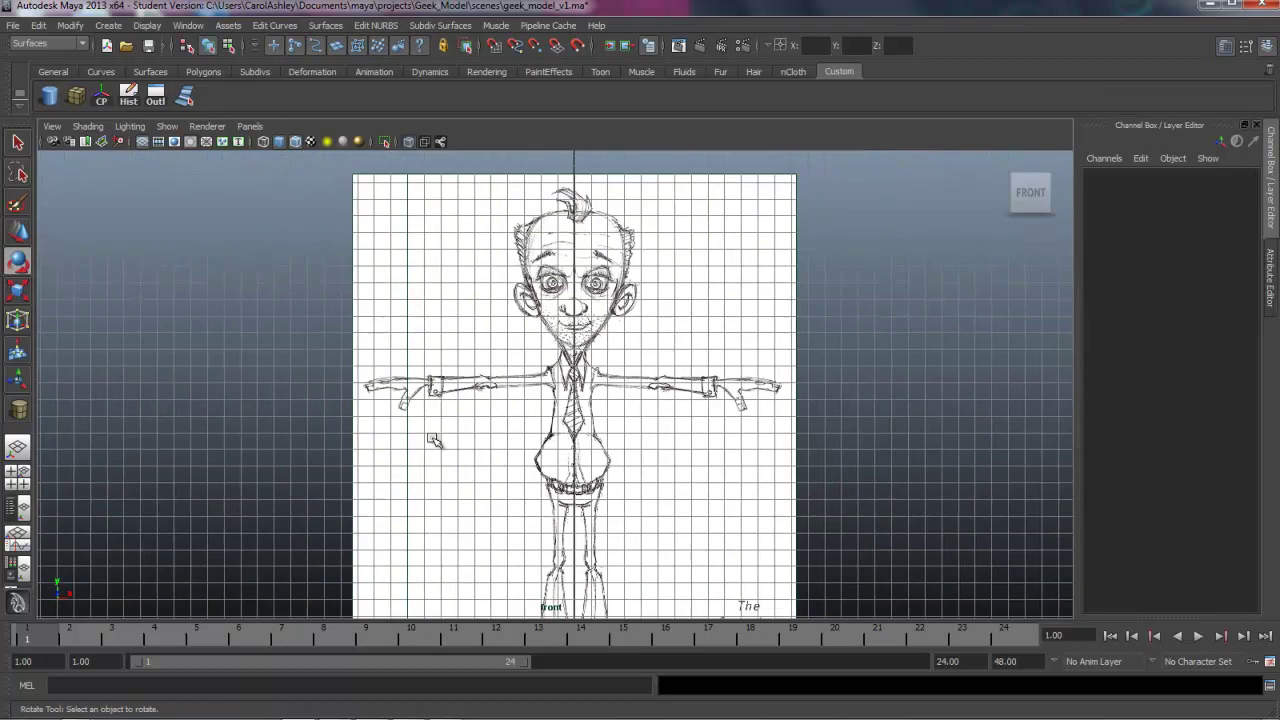
middle_click_drag(697, 543, 694, 446, "alt")
scroll(620, 432, "down", 1)
middle_click_drag(607, 431, 608, 467, "alt")
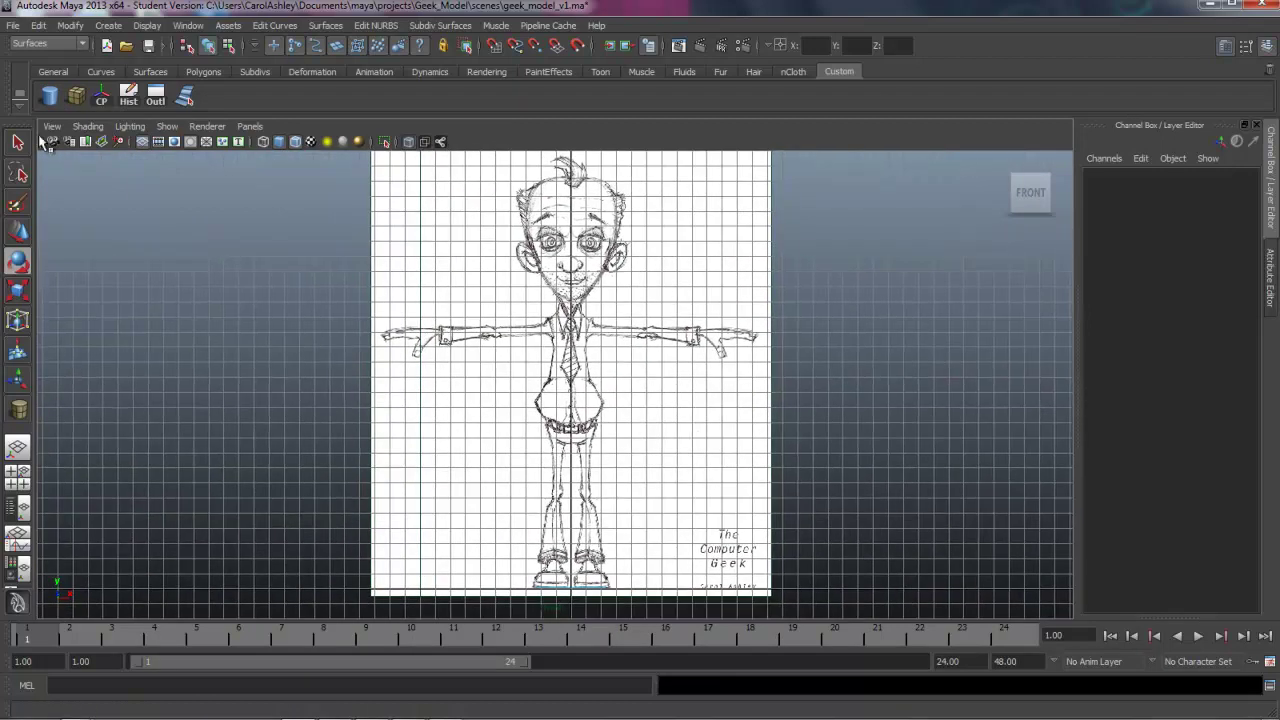
left_click(50, 100)
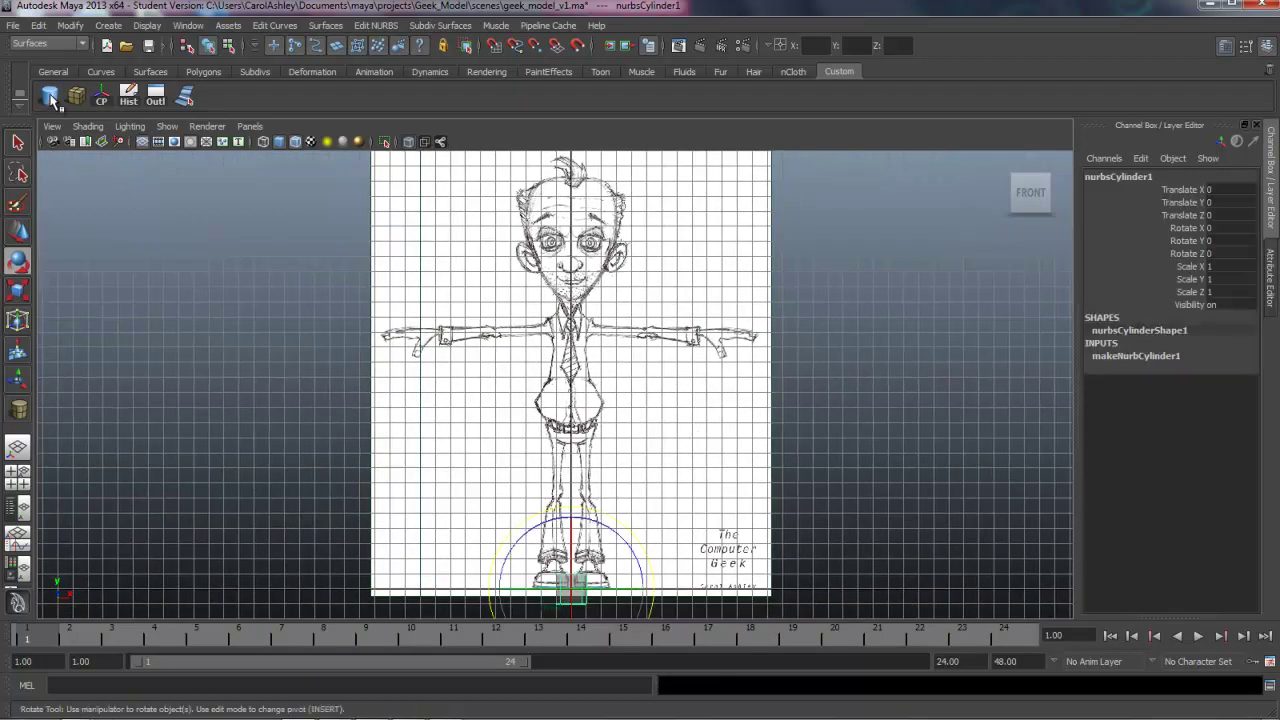
scroll(457, 520, "up", 1)
middle_click_drag(457, 520, 533, 406, "alt")
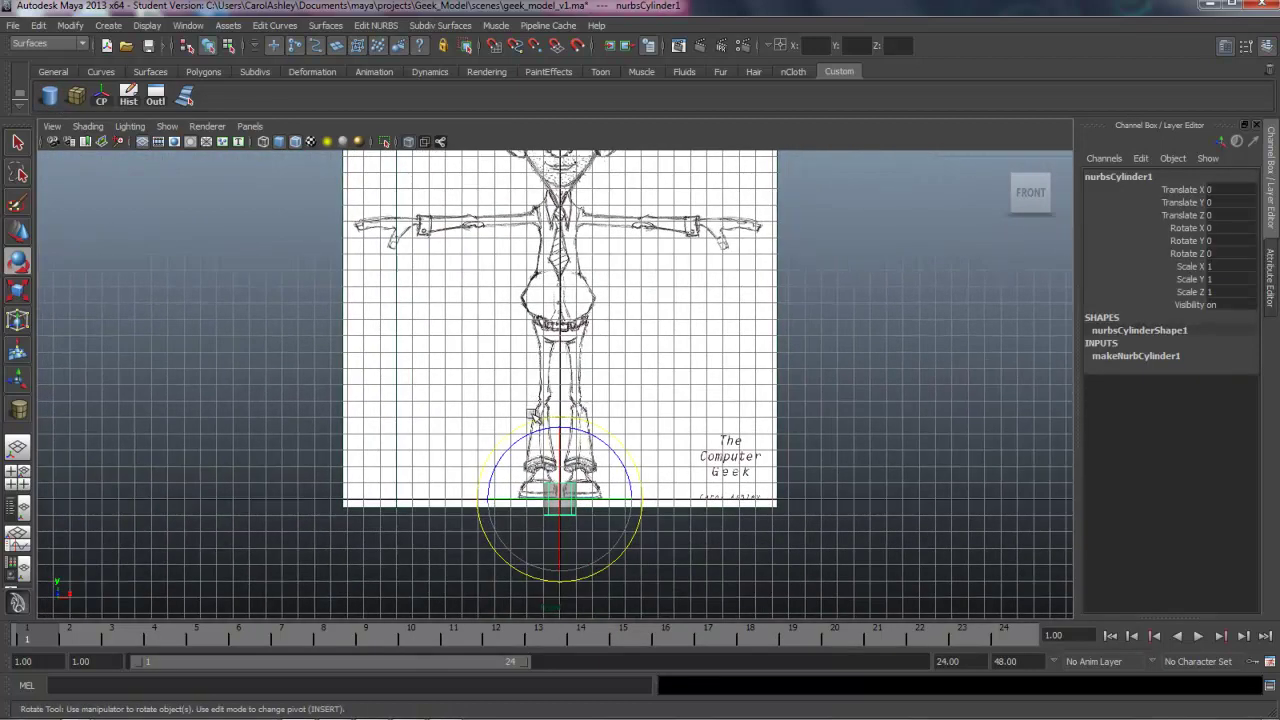
- Move the cylinder straight up to the character's torso, to a Translate Y of about 14.1
key("w")
scroll(529, 514, "up", 2)
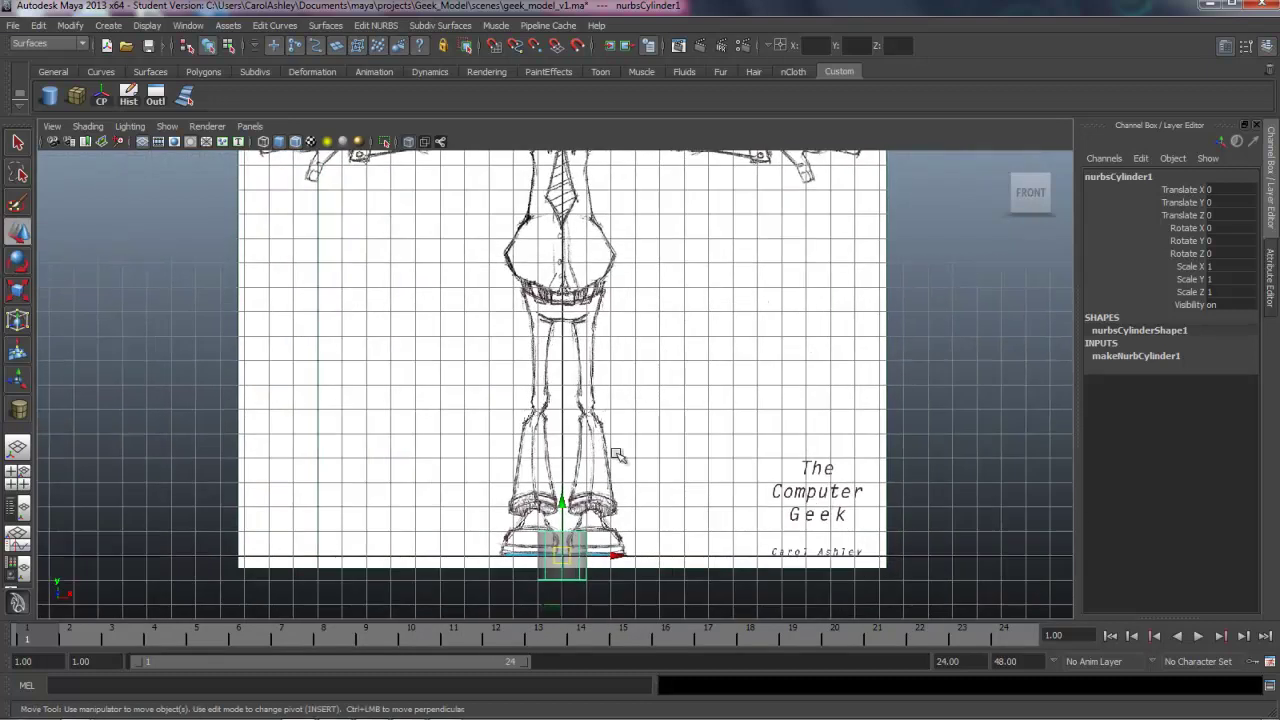
middle_click_drag(616, 462, 620, 490, "alt")
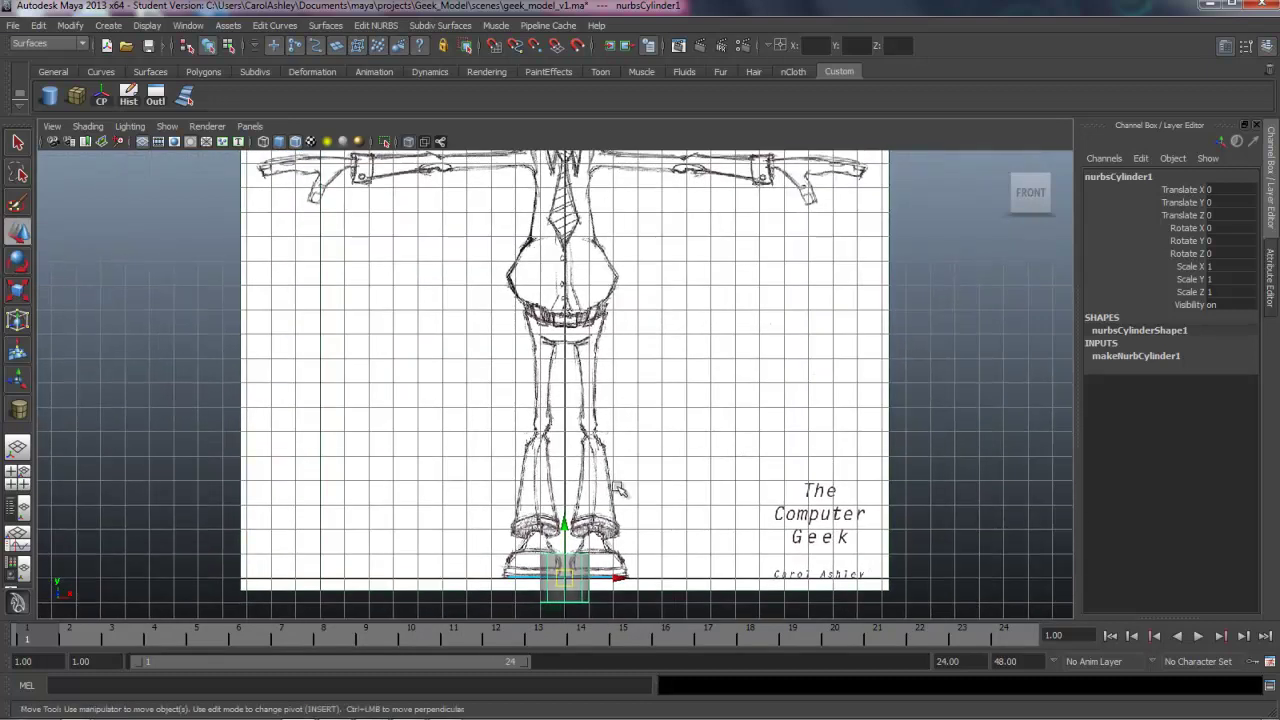
left_click(90, 127)
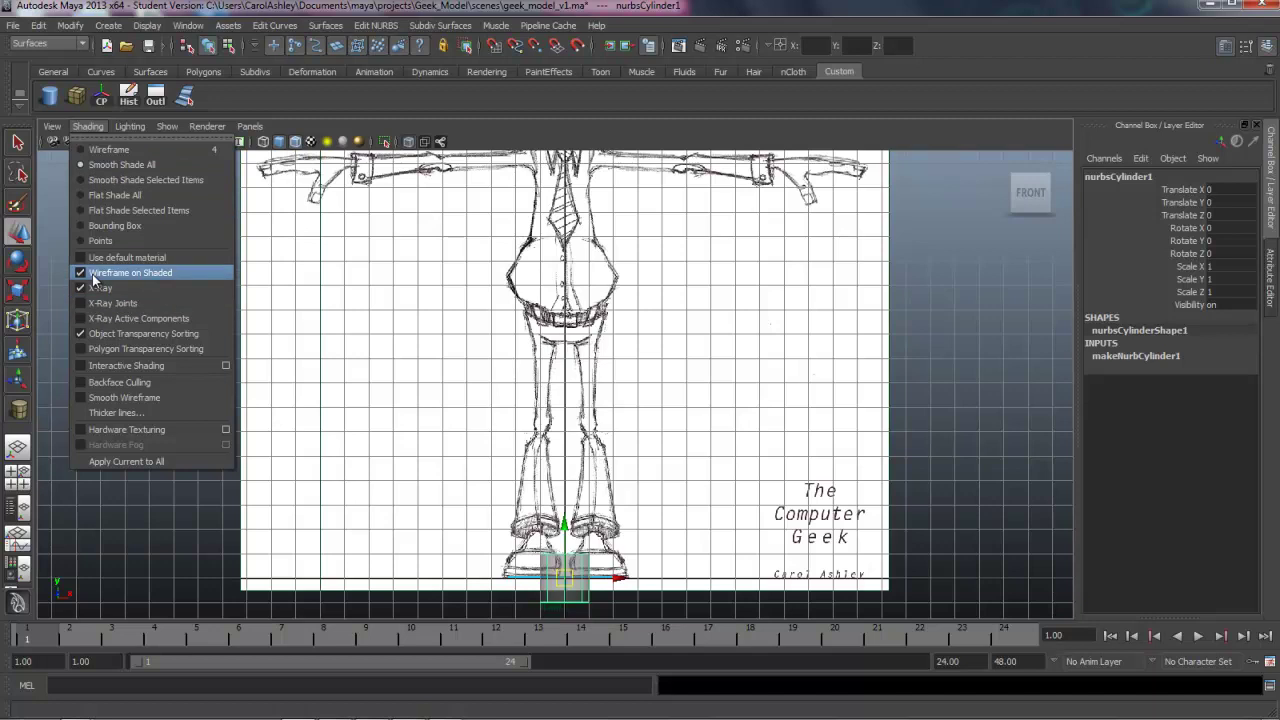
left_click(156, 166)
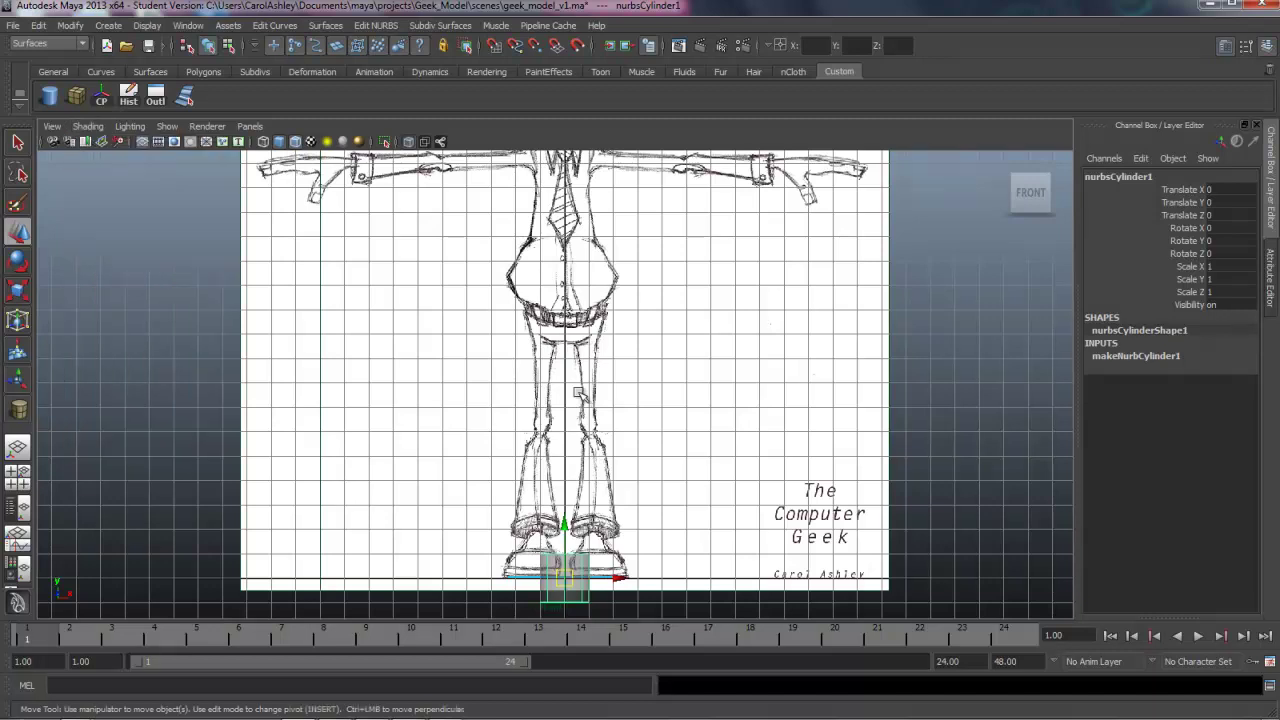
middle_click_drag(674, 437, 672, 413, "alt")
middle_click_drag(585, 412, 584, 455, "alt")
left_click_drag(564, 540, 565, 198)
middle_click_drag(596, 289, 589, 403, "alt")
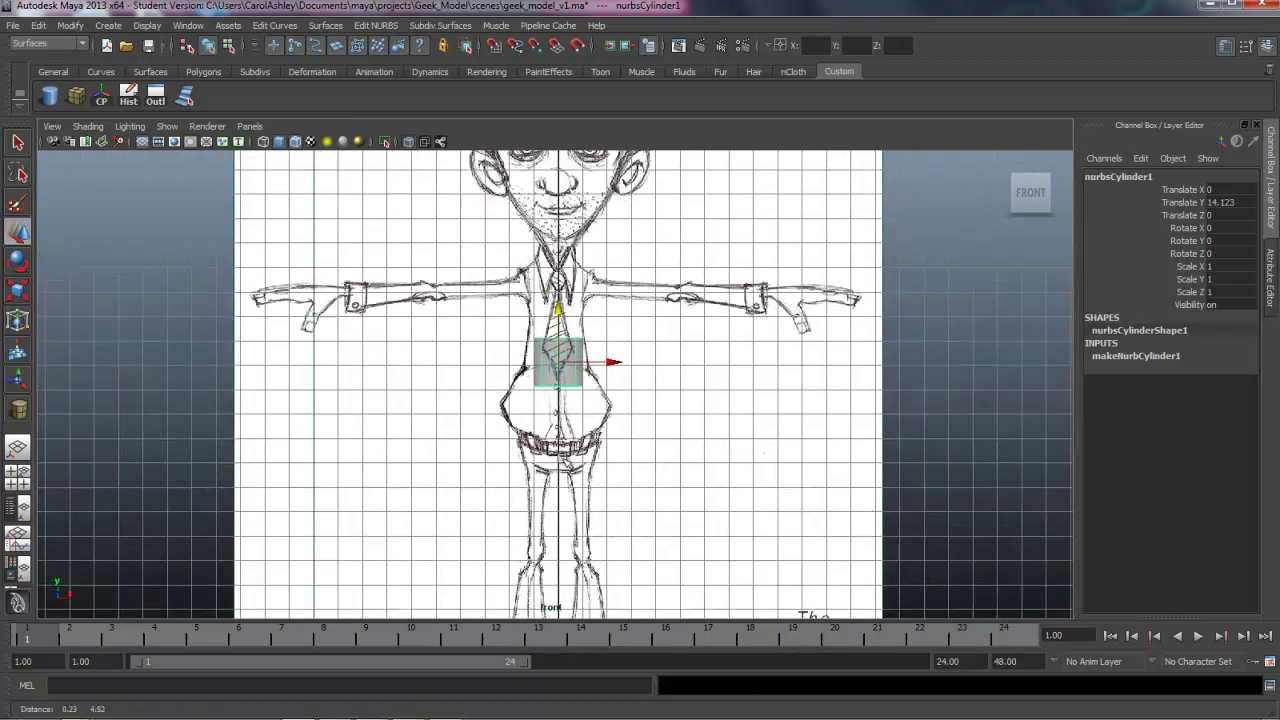
- Nudge the cylinder slightly higher over the tie, to a Translate Y of about 14.8
right_click_drag(600, 403, 663, 403, "alt")
middle_click_drag(663, 403, 657, 448, "alt")
left_click_drag(556, 362, 556, 342)
right_click_drag(642, 409, 613, 409, "alt")
middle_click_drag(603, 426, 611, 436, "alt")
scroll(658, 456, "up", 1)
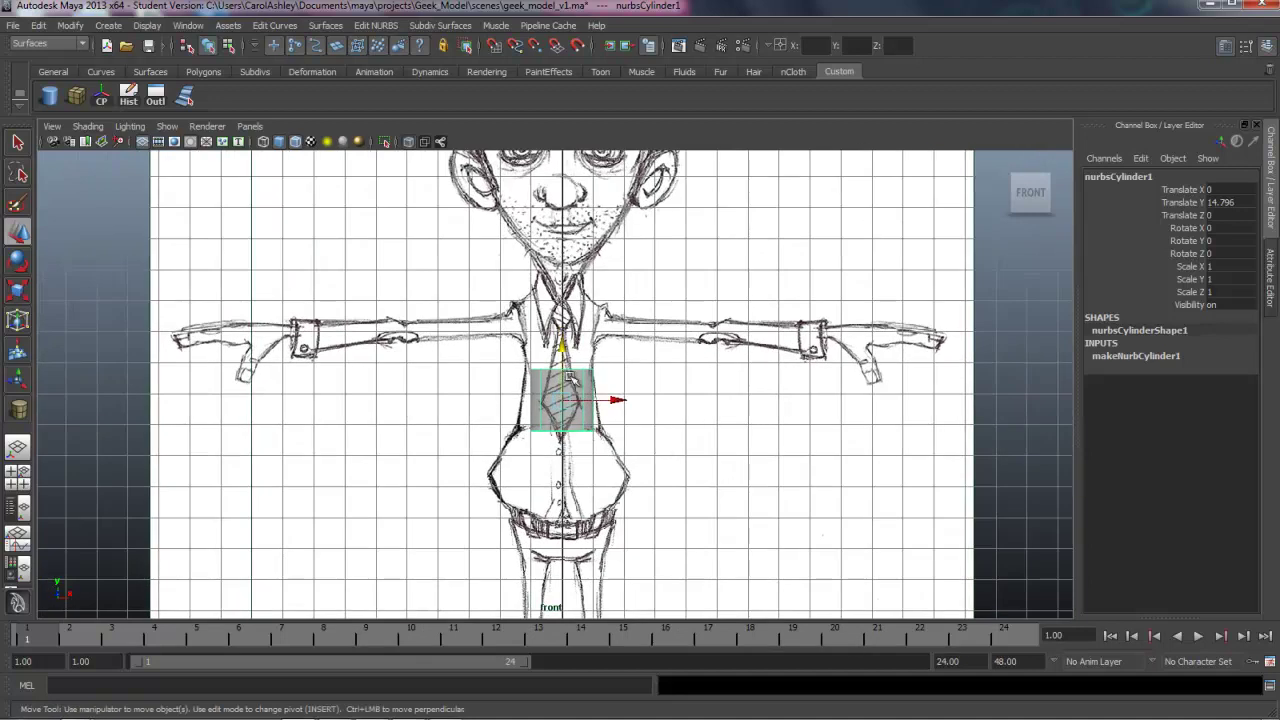
- Scale the cylinder vertically to about 3.44 so it spans the torso from the collar to just above the belt
left_click(728, 448)
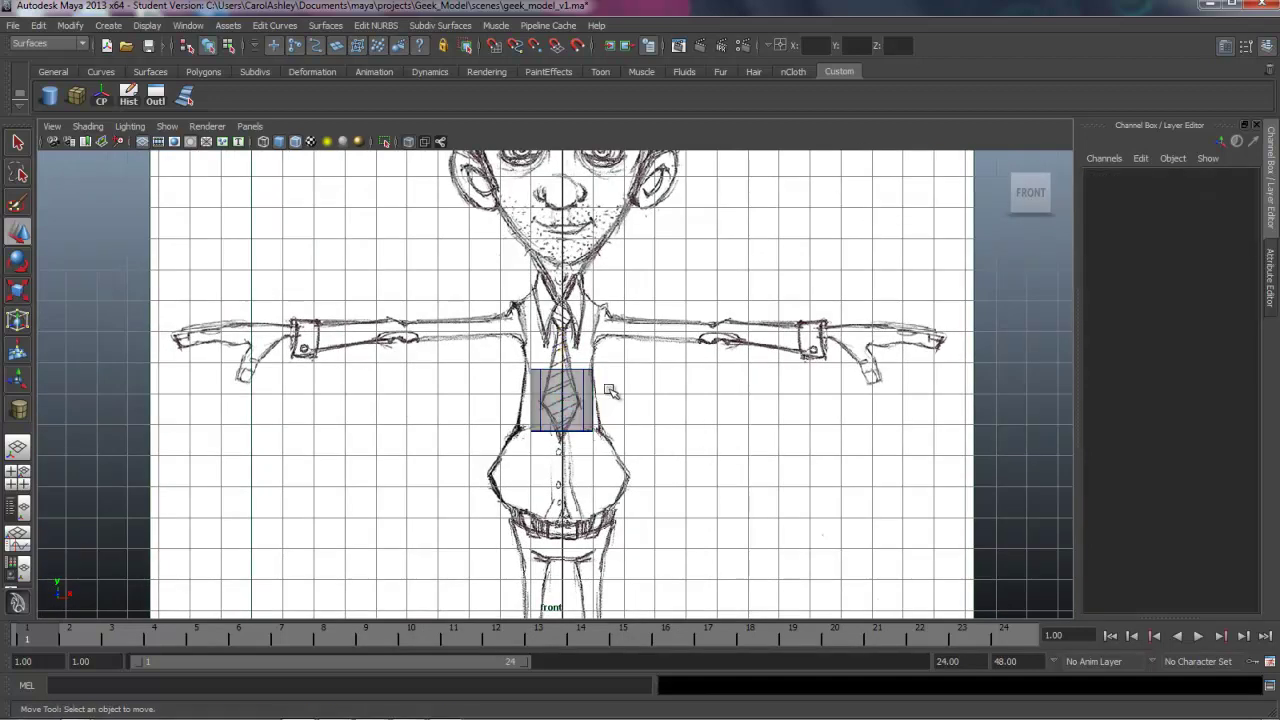
scroll(491, 452, "up", 2)
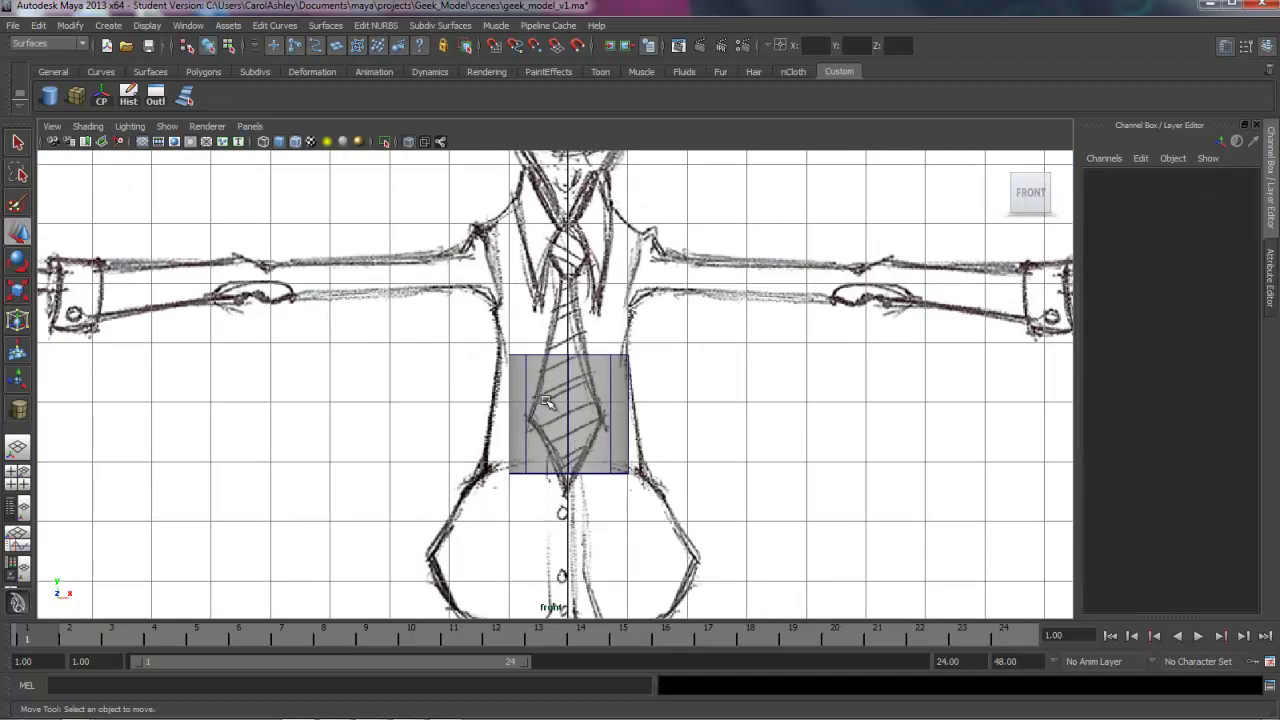
left_click(614, 402)
scroll(760, 437, "down", 2)
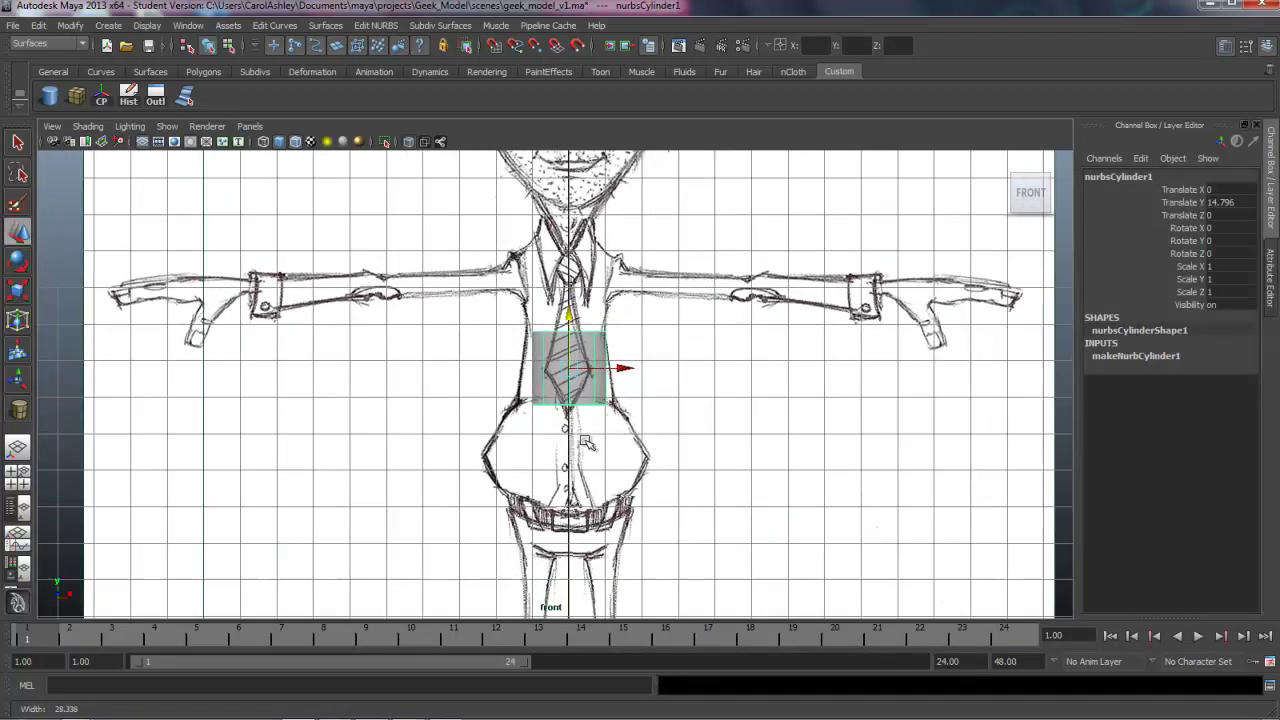
scroll(571, 370, "up", 1)
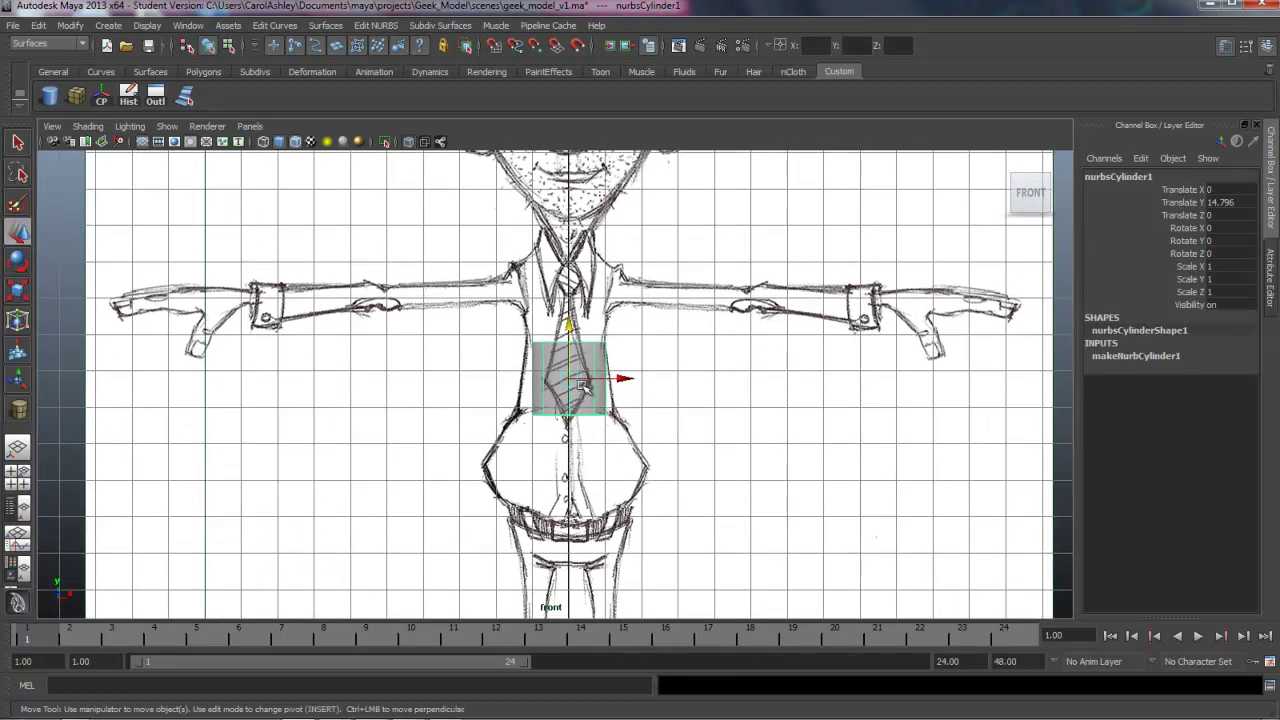
key("r")
left_click_drag(570, 305, 568, 182)
left_click_drag(568, 307, 568, 287)
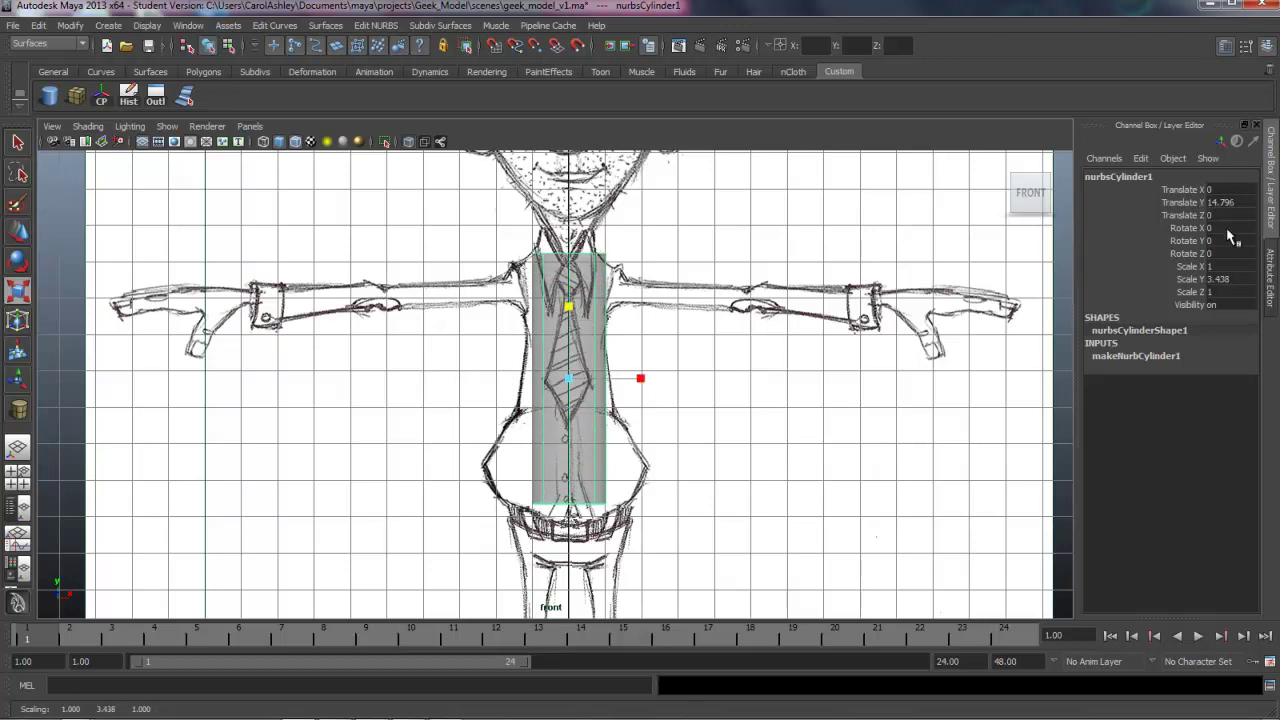
- Lower the cylinder to a Translate Y of about 14.58 and stretch it vertically to a Scale Y of about 3.48
left_click_drag(567, 307, 568, 335)
key("w")
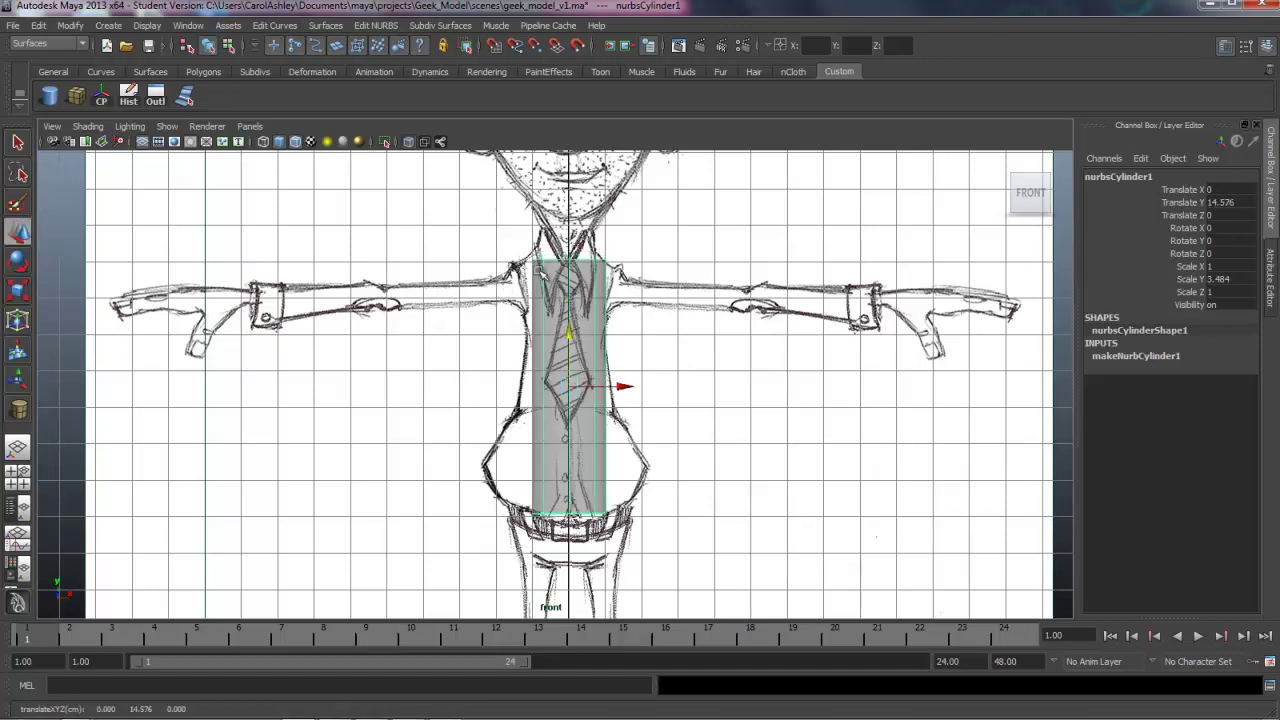
- Examine in the front view how the cylinder fits the drawn torso between the collar and the belt
right_click_drag(619, 269, 700, 296, "alt")
middle_click_drag(603, 217, 599, 239, "alt")
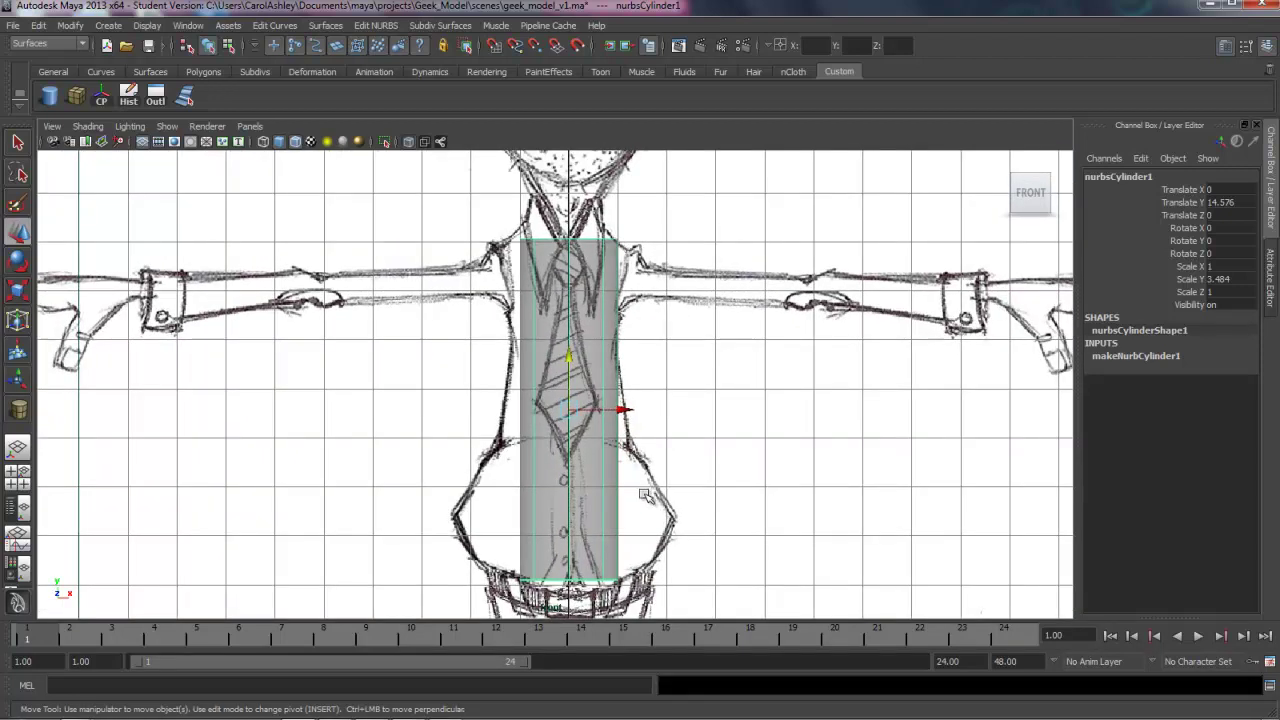
middle_click_drag(673, 430, 673, 454, "alt")
right_click_drag(775, 404, 706, 418, "alt")
middle_click_drag(719, 445, 720, 372, "alt")
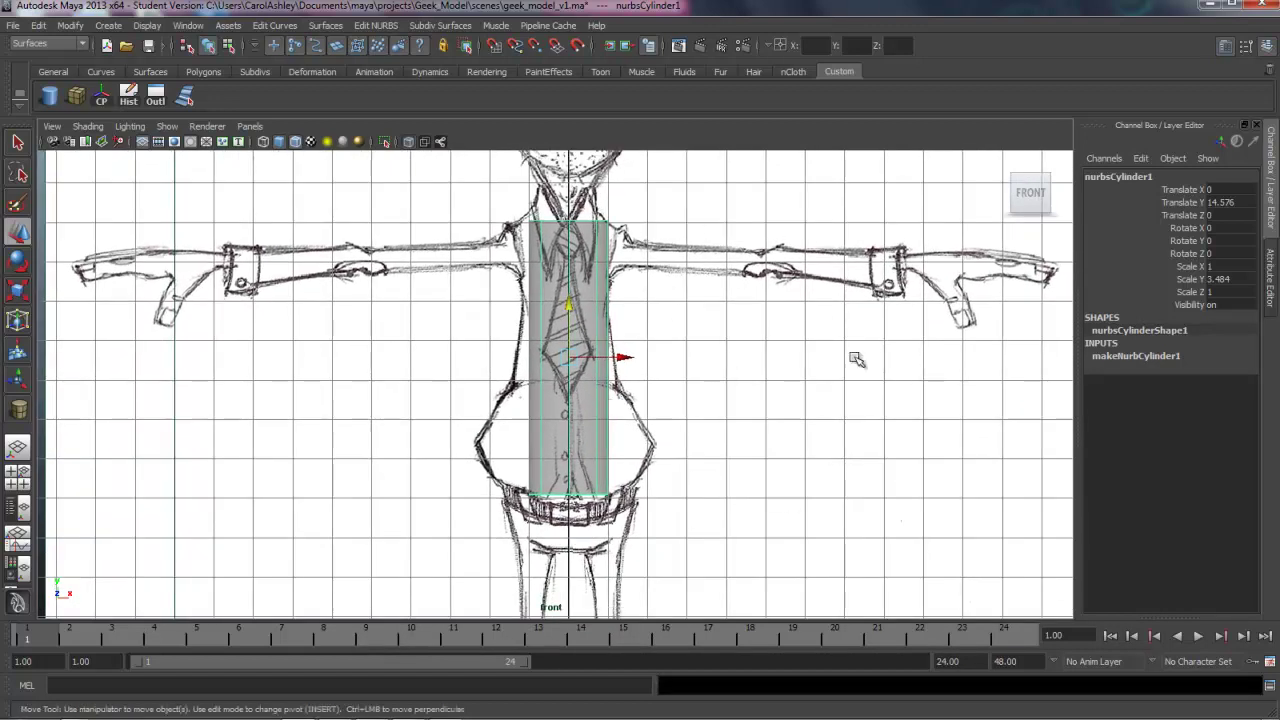
mouse_move(708, 486)
middle_mouse_down("alt")
mouse_move(709, 471)
mouse_move(764, 488)
mouse_move(751, 474)
middle_mouse_up("alt")
scroll(860, 471, "down", 1)
scroll(693, 448, "down", 1)
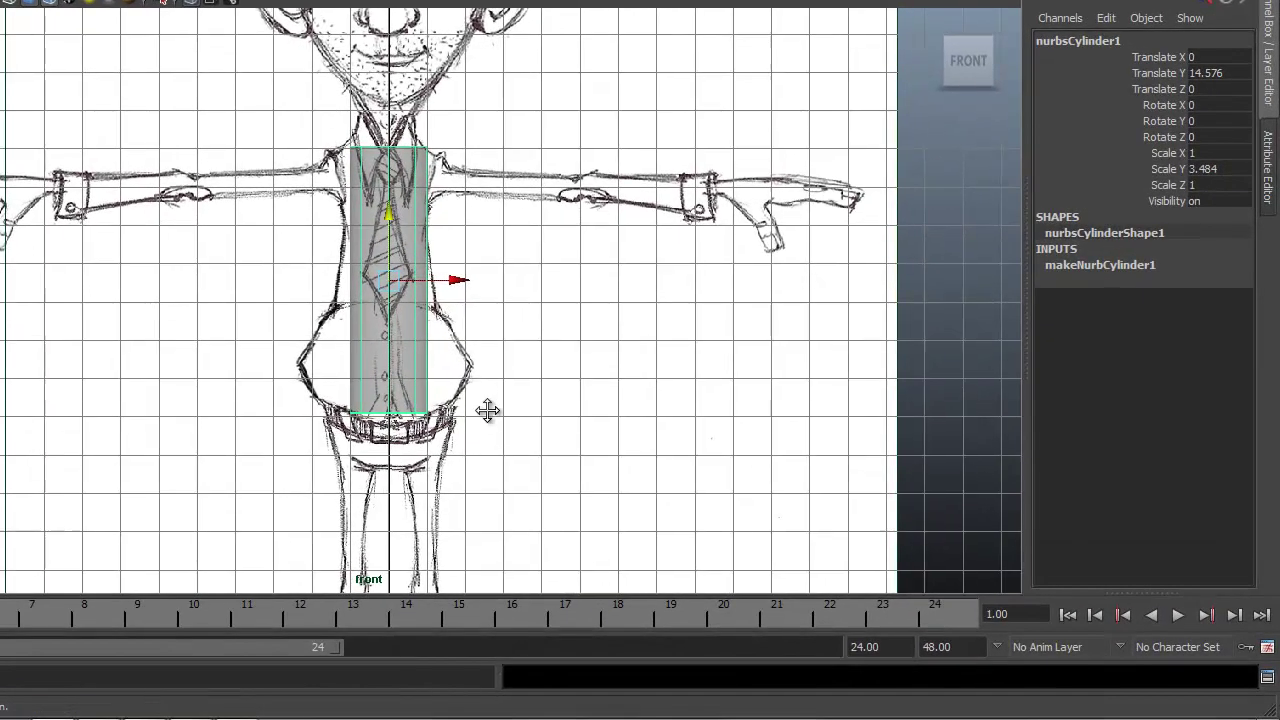
scroll(540, 383, "up", 3)
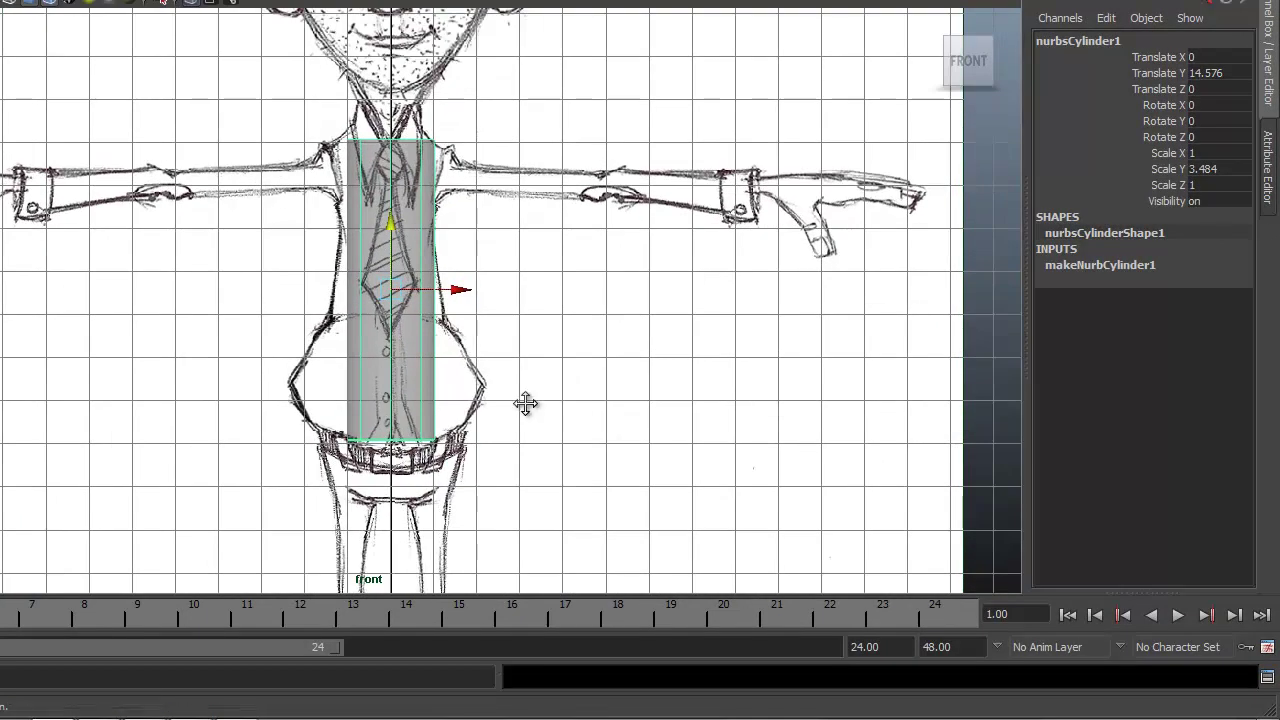
right_click_drag(525, 386, 800, 388, "alt")
middle_click_drag(454, 226, 440, 304, "alt")
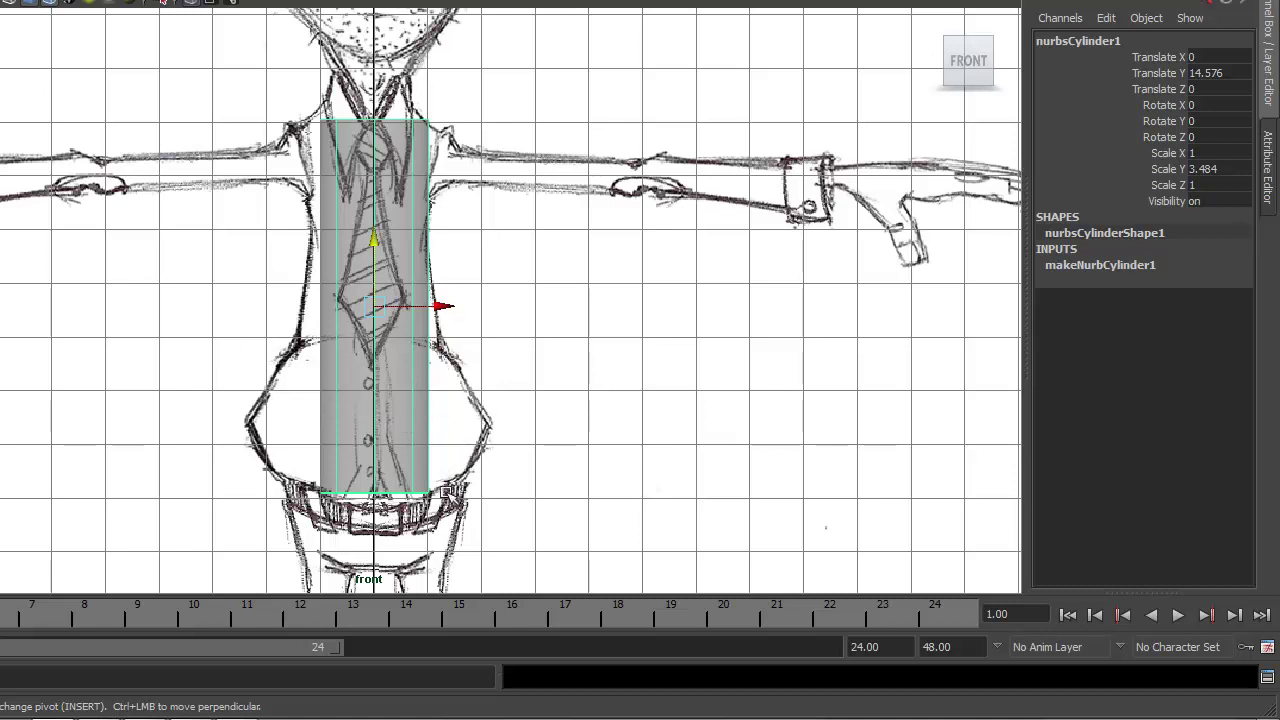
scroll(568, 338, "down", 1)
mouse_move(570, 340)
middle_mouse_down("alt")
mouse_move(571, 303)
mouse_move(592, 333)
middle_mouse_up("alt")
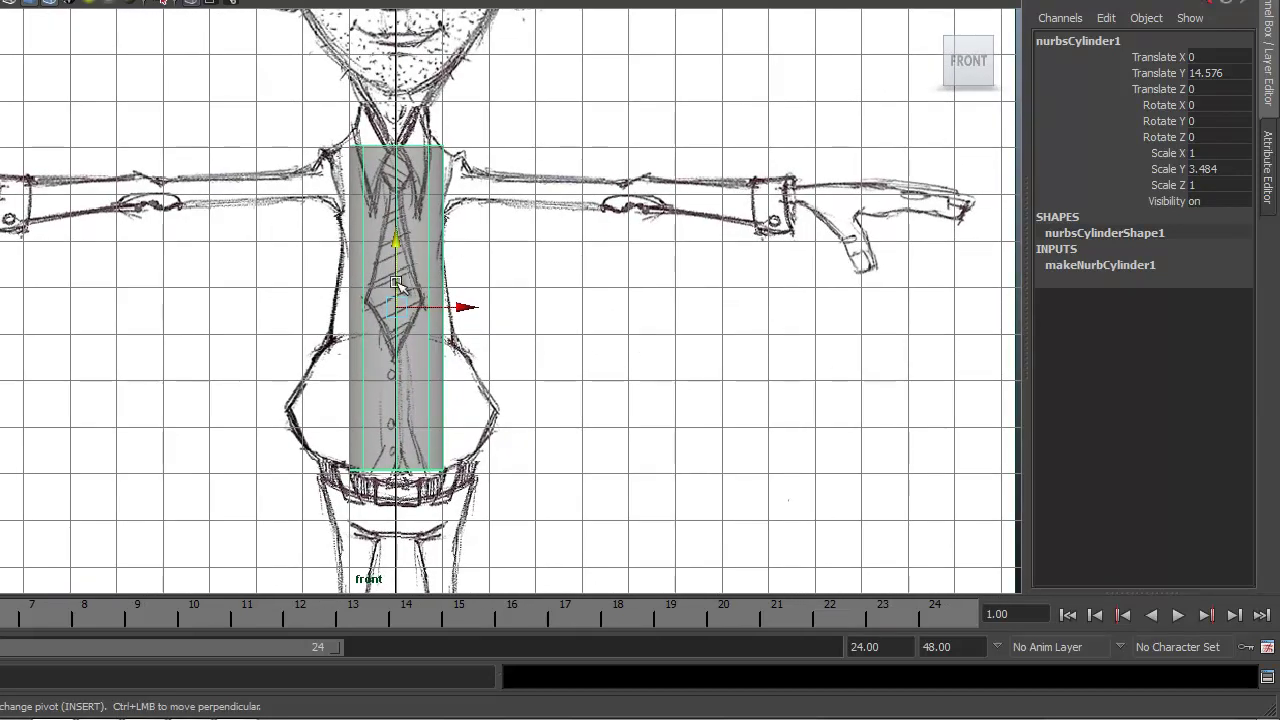
- Inspect the cylinder from above in the perspective view and expand its makeNurbCylinder1 construction settings
key("space")
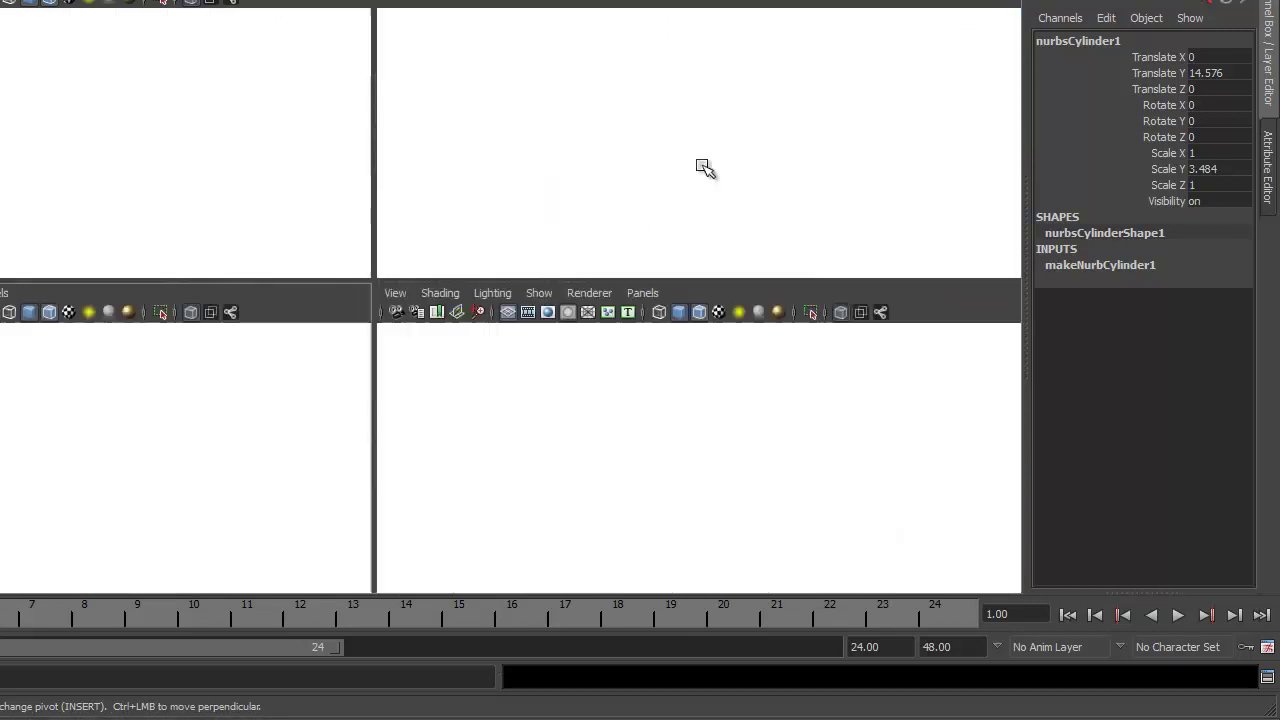
key("space")
middle_click_drag(489, 276, 460, 346, "alt")
left_click_drag(460, 346, 251, 347, "alt")
right_click_drag(251, 347, 594, 347, "alt")
middle_click_drag(594, 347, 537, 453, "alt")
left_click_drag(384, 257, 478, 334, "alt")
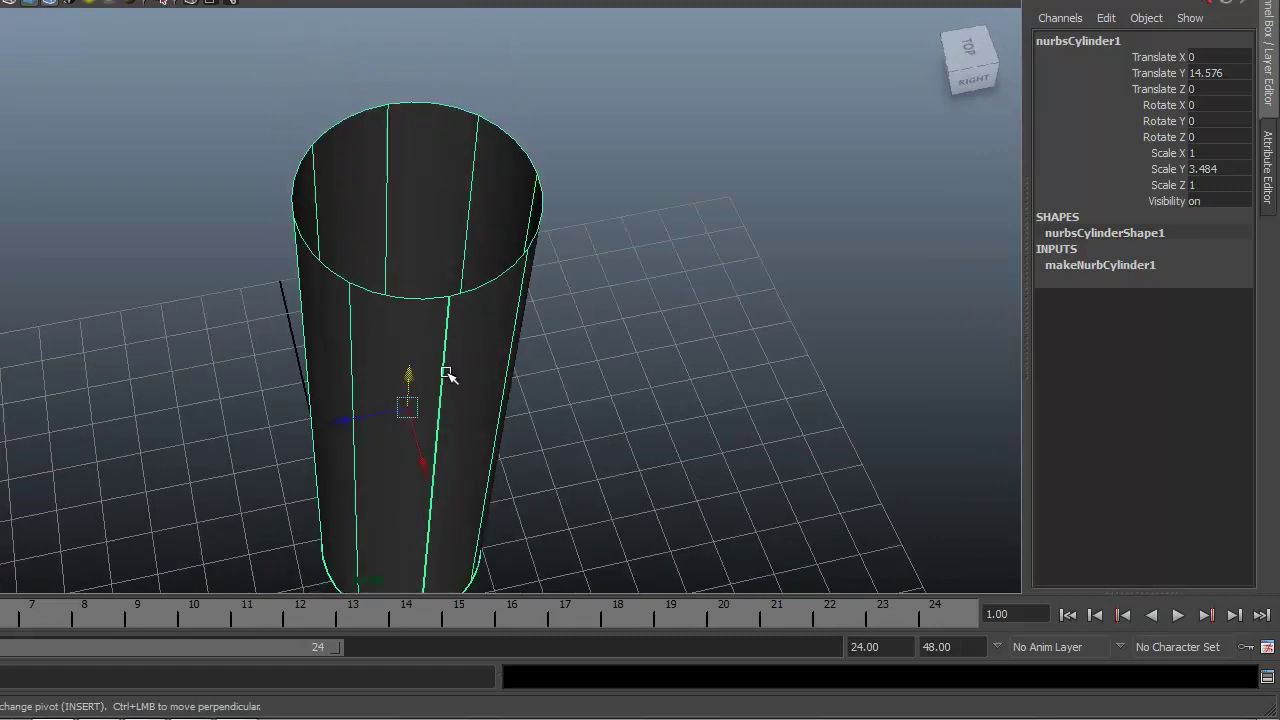
left_click_drag(400, 376, 434, 383, "alt")
middle_click_drag(434, 383, 424, 345, "alt")
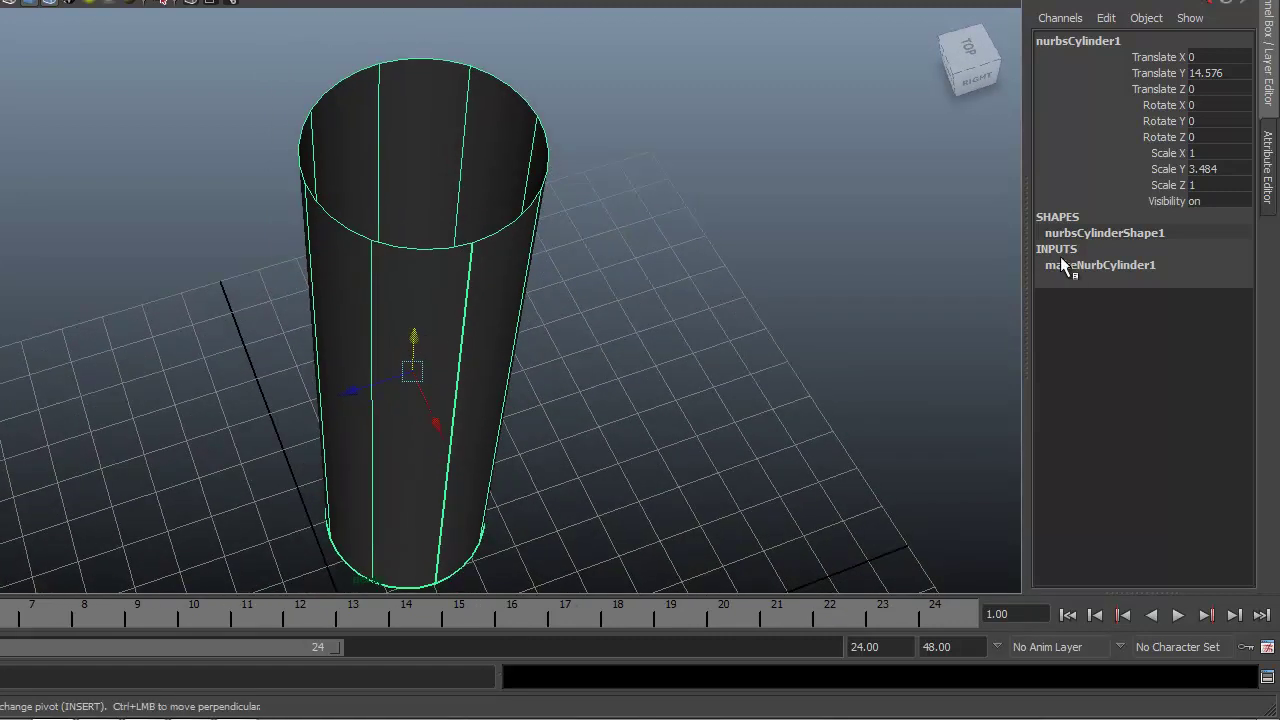
left_click(1099, 266)
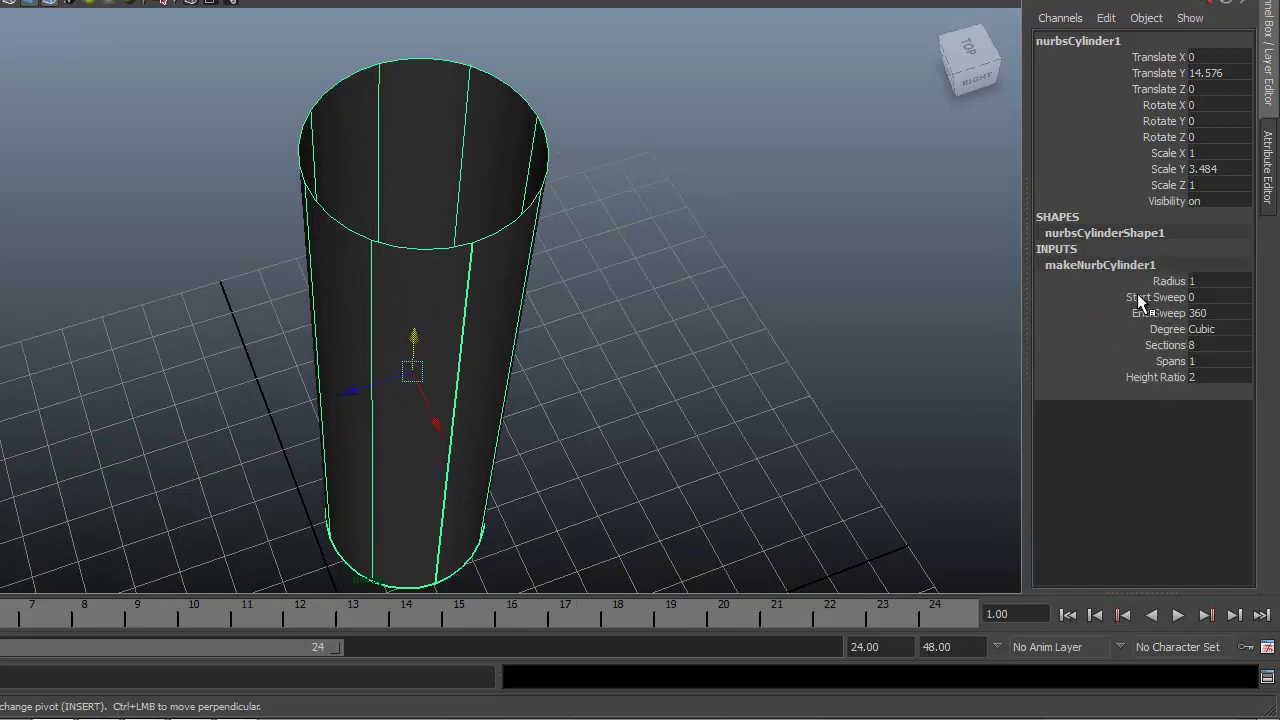
- Try adjusting the cylinder's End Sweep and undo the adjustment
left_click(1163, 313)
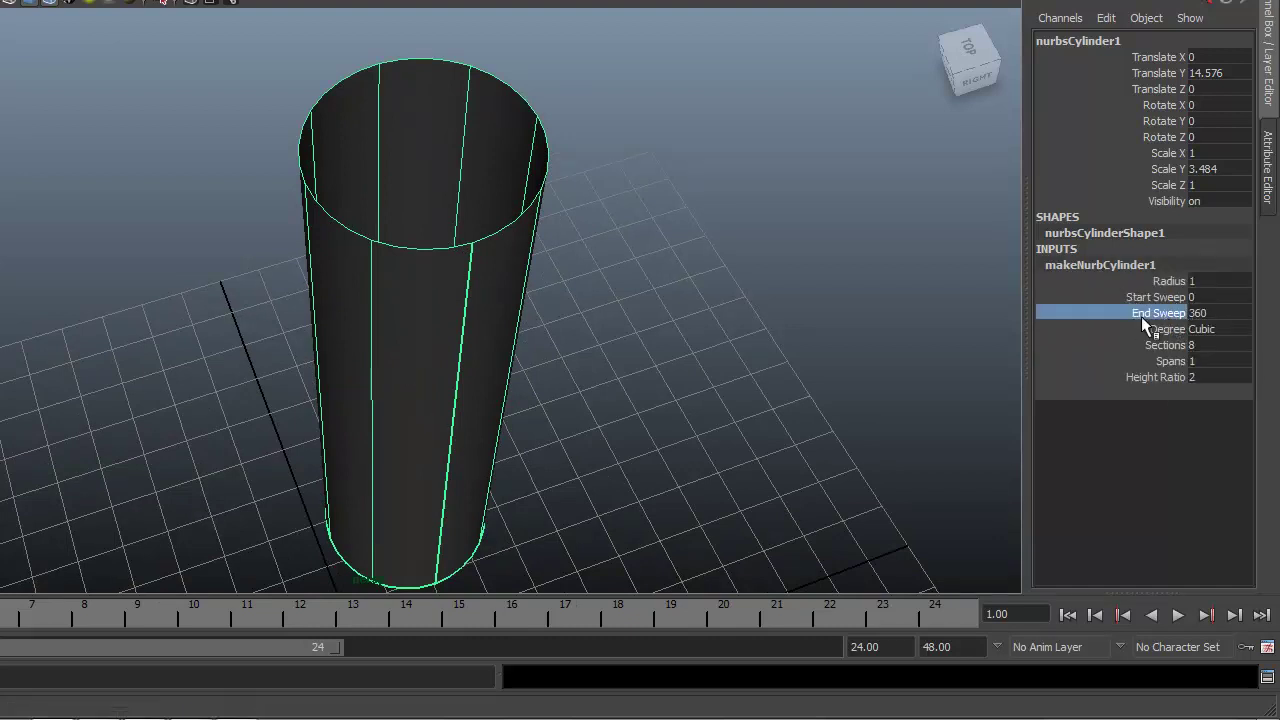
middle_click_drag(786, 323, 686, 323)
key("ctrl+z")
- Set the cylinder's Rotate Y to -90 so its seam turns to another side, checking it in the perspective view
mouse_move(743, 371)
left_mouse_down("alt")
mouse_move(677, 374)
mouse_move(747, 392)
left_mouse_up("alt")
left_click_drag(766, 442, 615, 380, "alt")
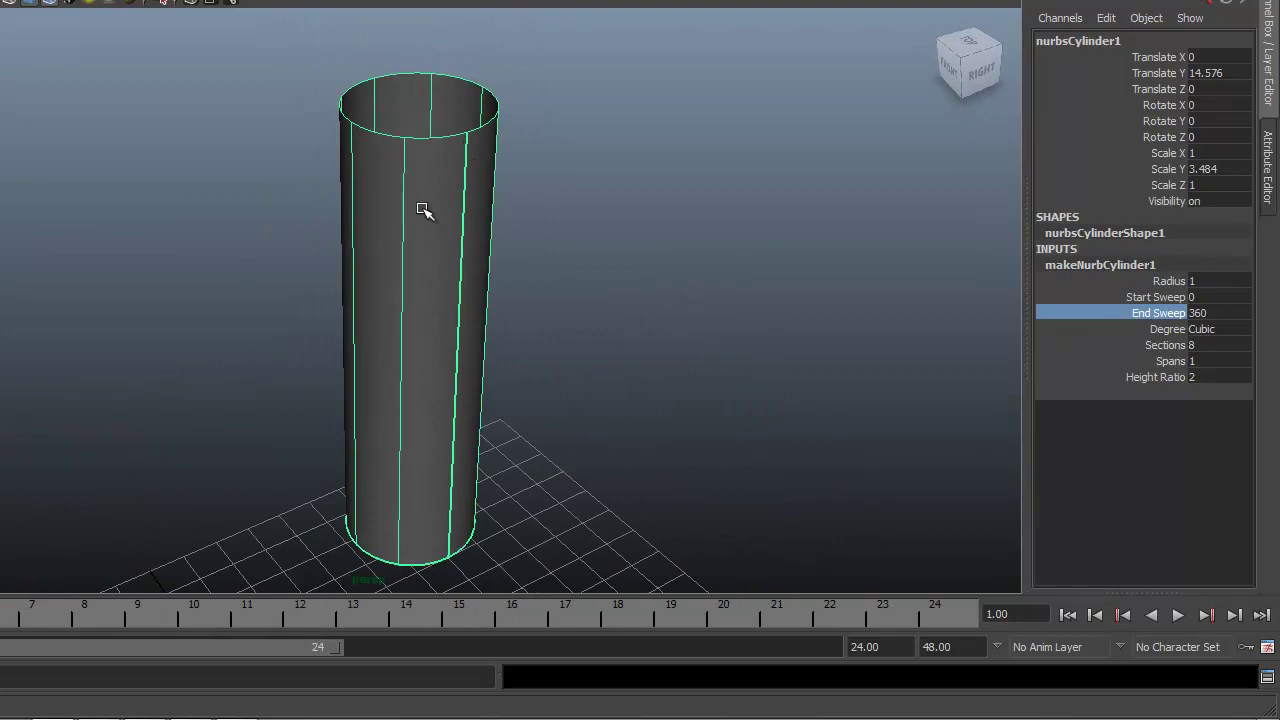
left_click_drag(378, 224, 415, 310, "alt")
left_click_drag(505, 173, 451, 251, "alt")
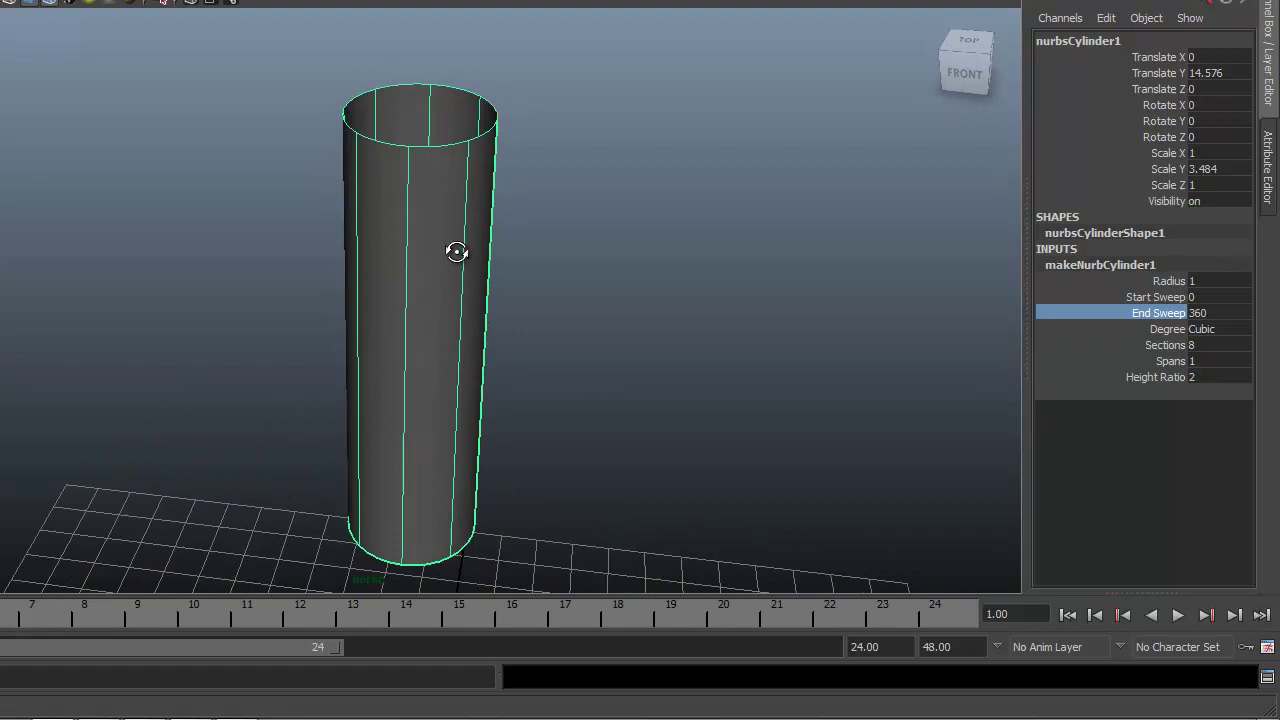
left_click(1204, 118)
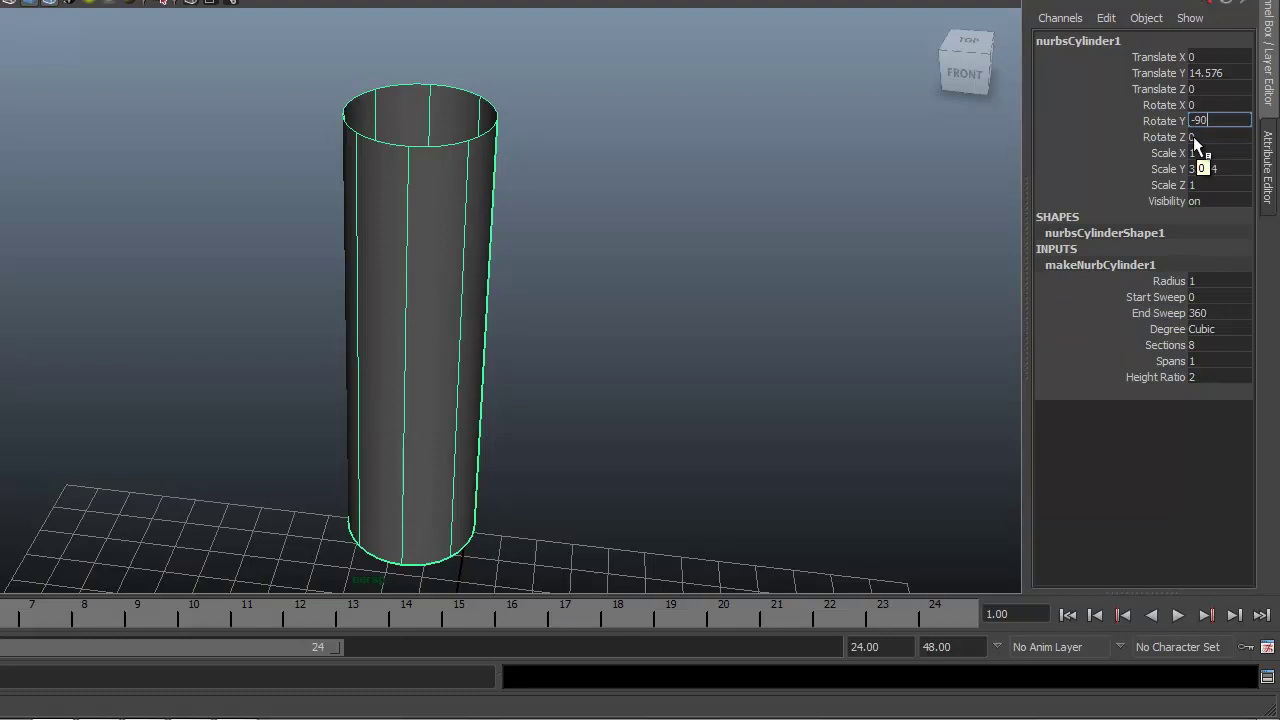
type("-90")
key("Return")
left_click_drag(451, 420, 408, 456, "alt")
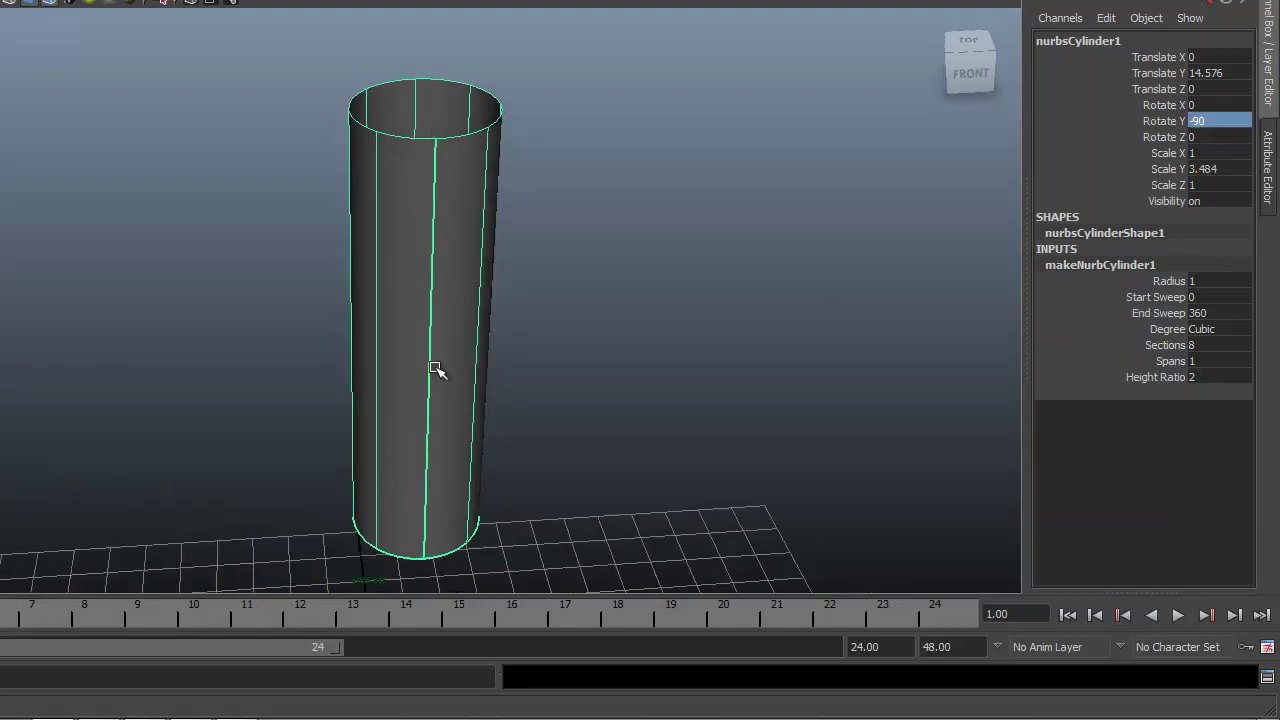
- Try a Start Sweep of about 8 on the cylinder in the front view and undo it
key("space")
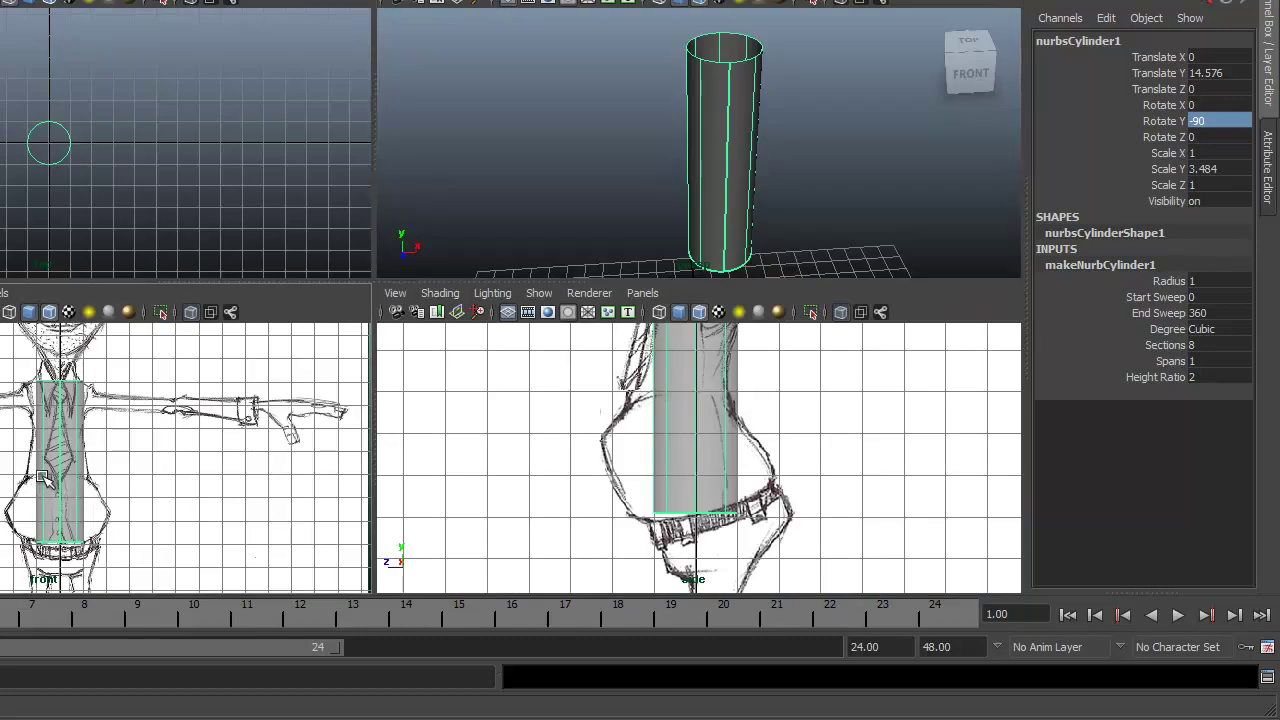
key("space")
scroll(349, 423, "up", 5)
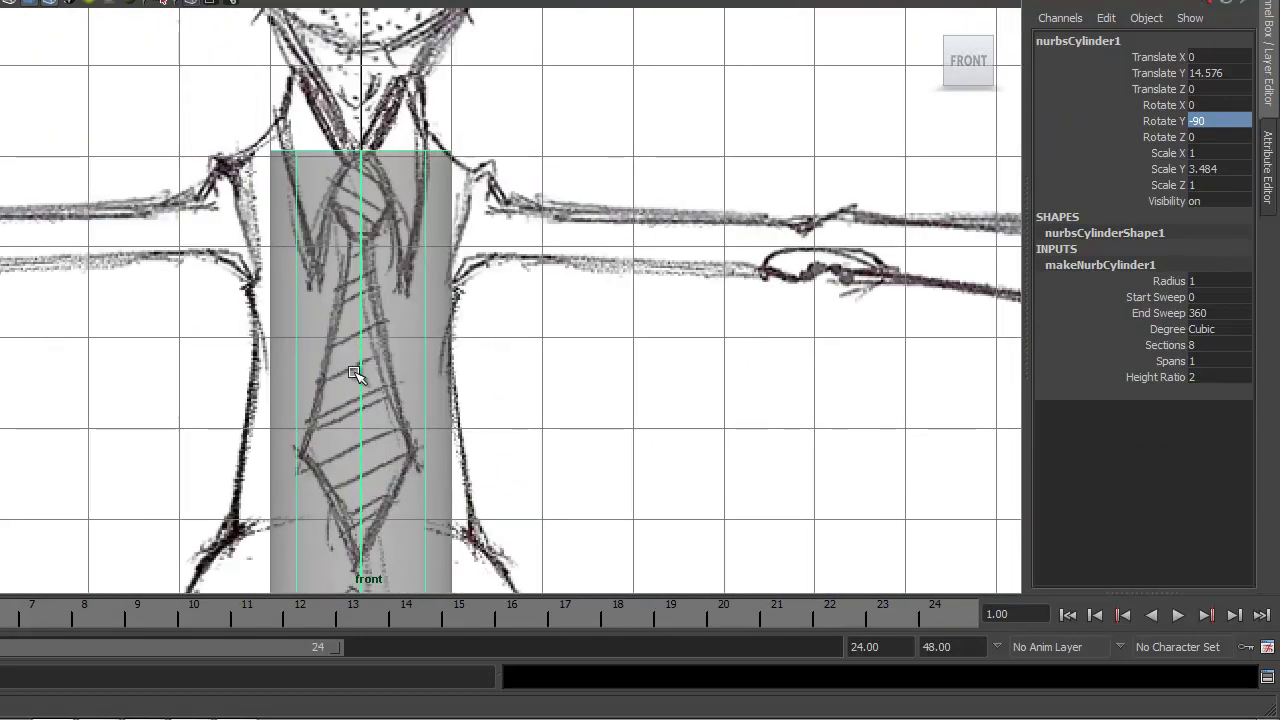
left_click(1156, 297)
middle_click_drag(766, 320, 772, 319)
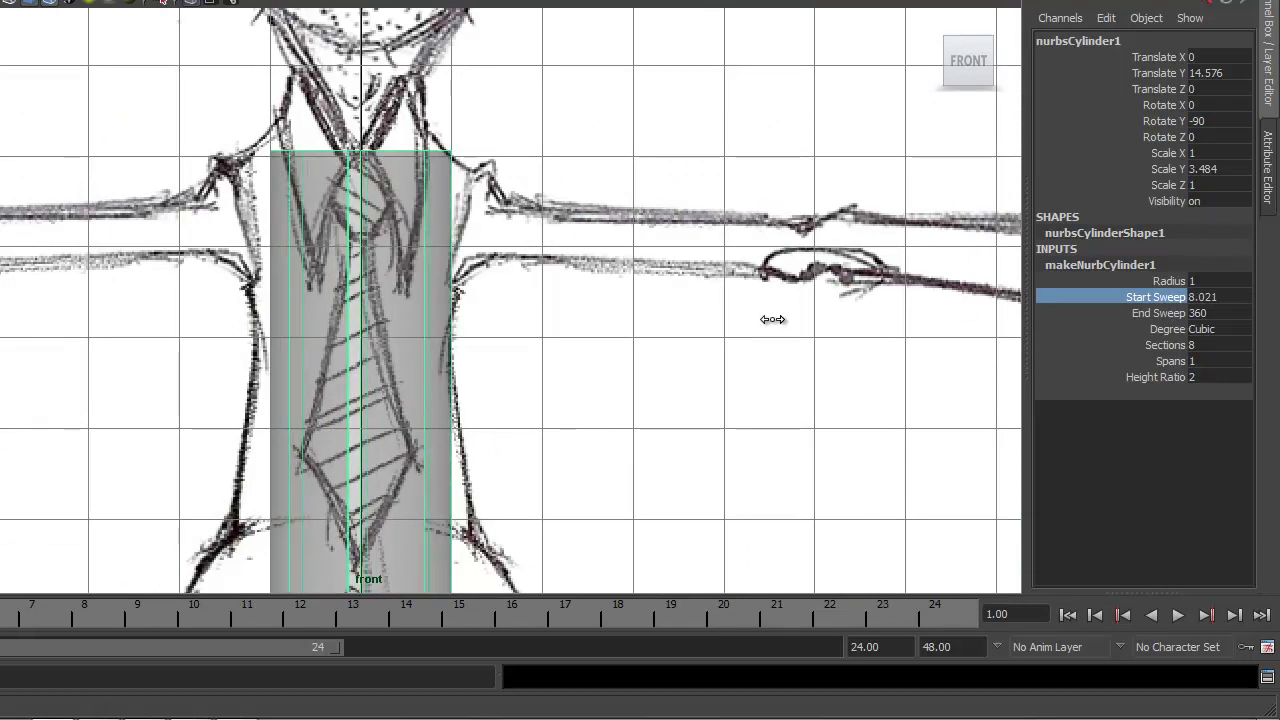
key("ctrl+z")
- Set the cylinder's Spans to 5 after comparing it with the front and side reference drawings
right_click_drag(736, 391, 588, 416, "alt")
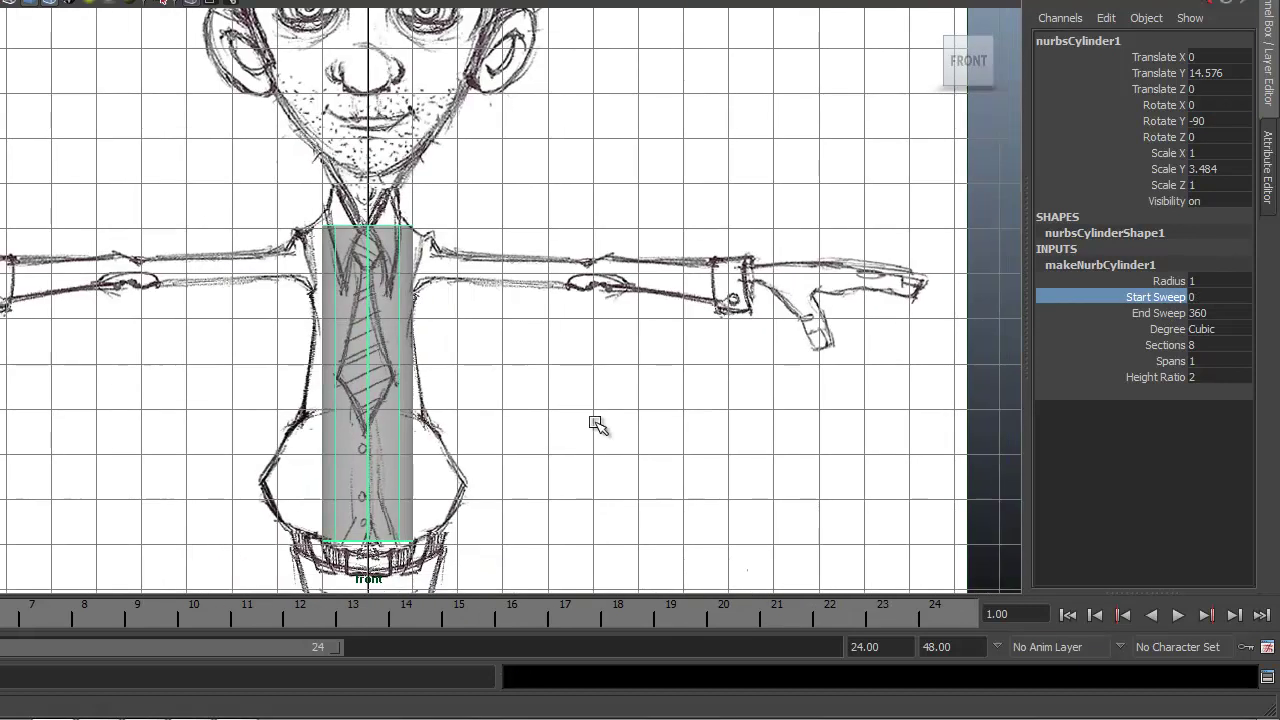
middle_click_drag(588, 416, 588, 372, "alt")
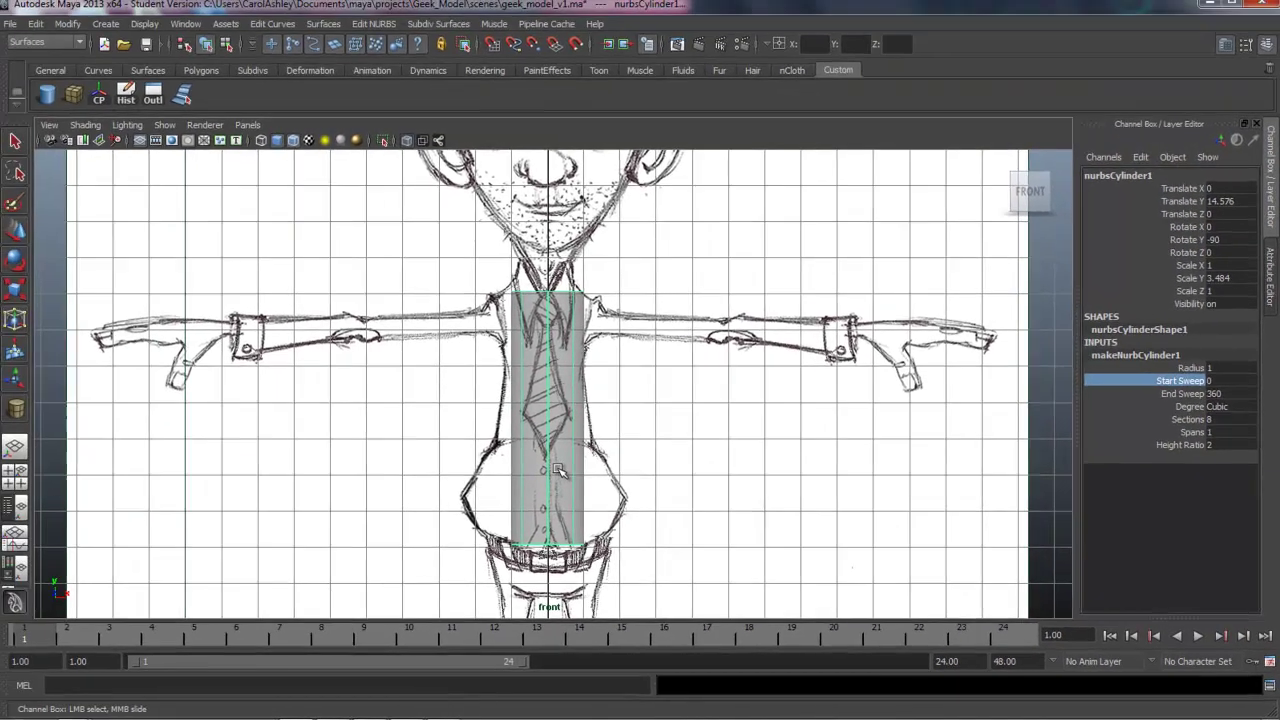
left_click_drag(384, 412, 366, 414, "alt")
key("space")
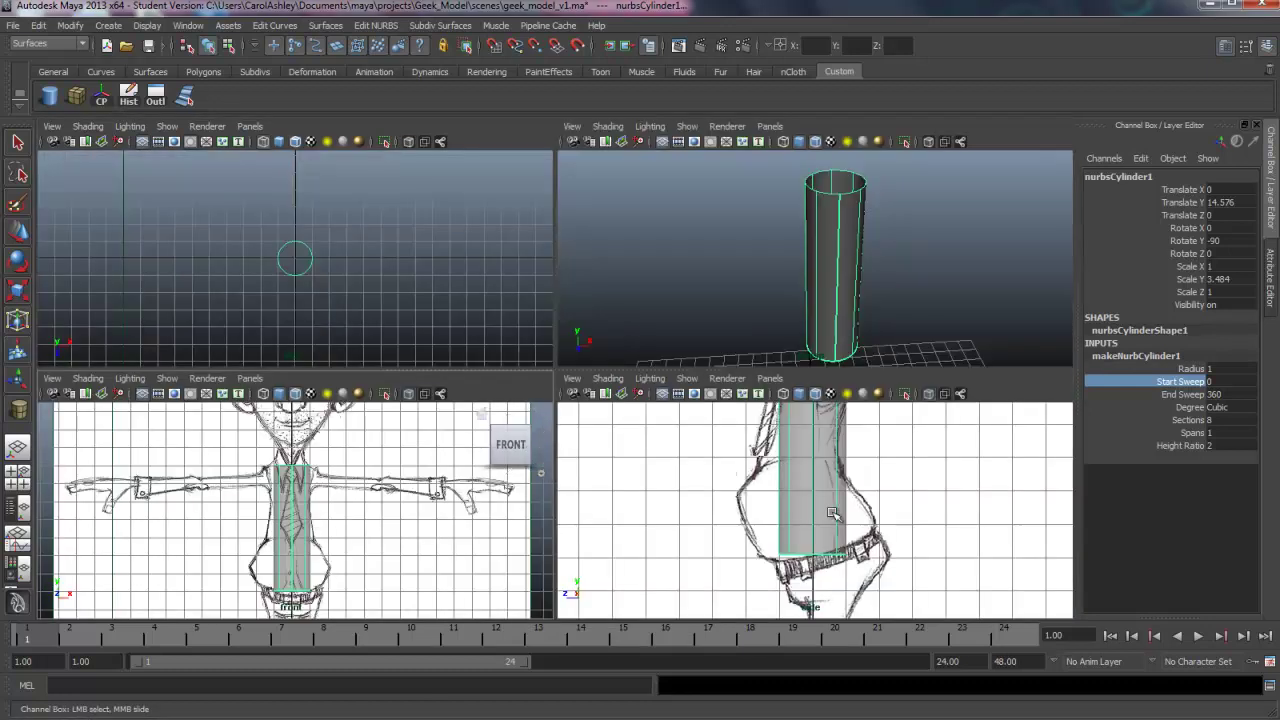
left_click(1190, 433)
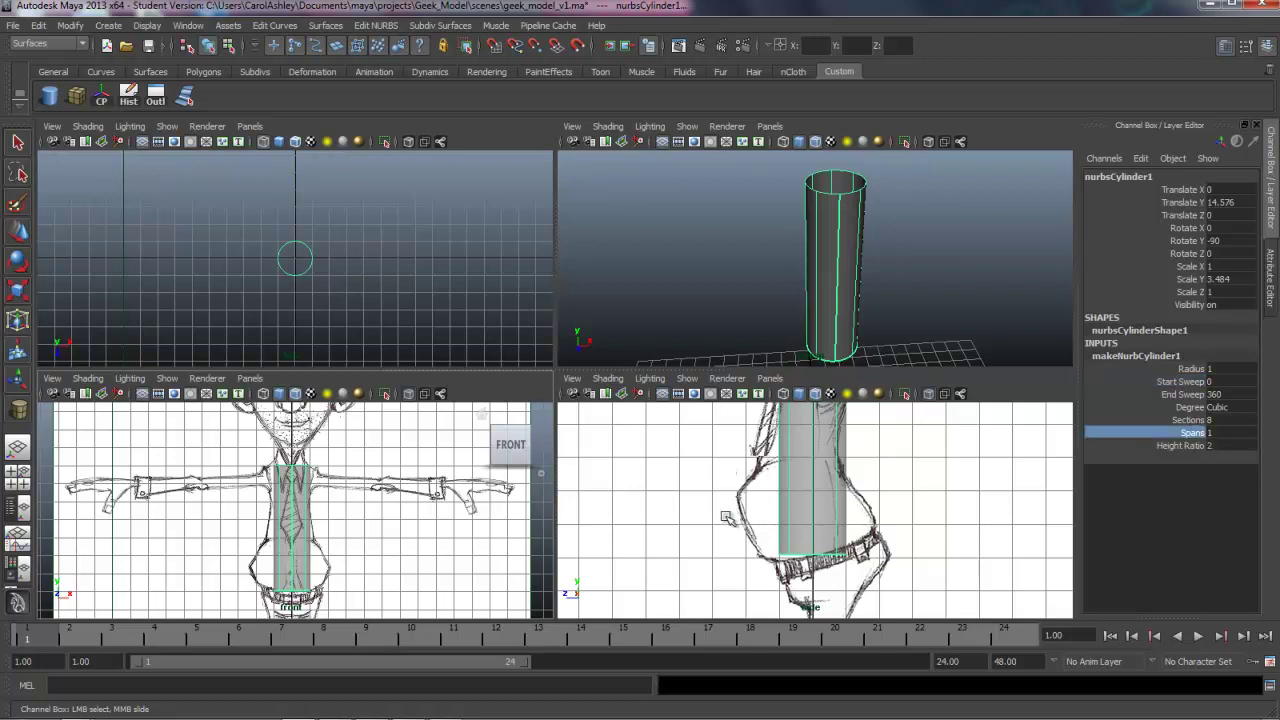
middle_click_drag(822, 482, 786, 555, "alt")
right_click_drag(786, 555, 700, 522, "alt")
middle_click_drag(854, 541, 851, 528, "alt")
left_click(1226, 433)
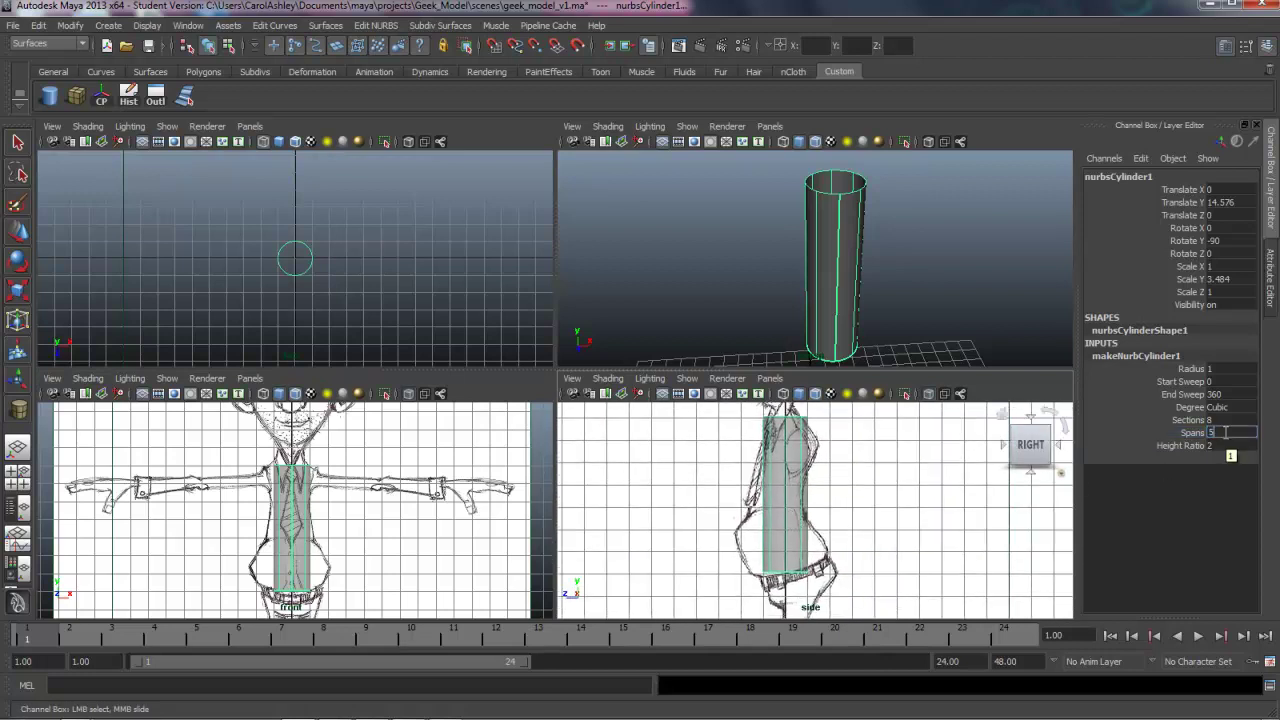
key("Return")
right_click_drag(683, 533, 721, 517, "alt")
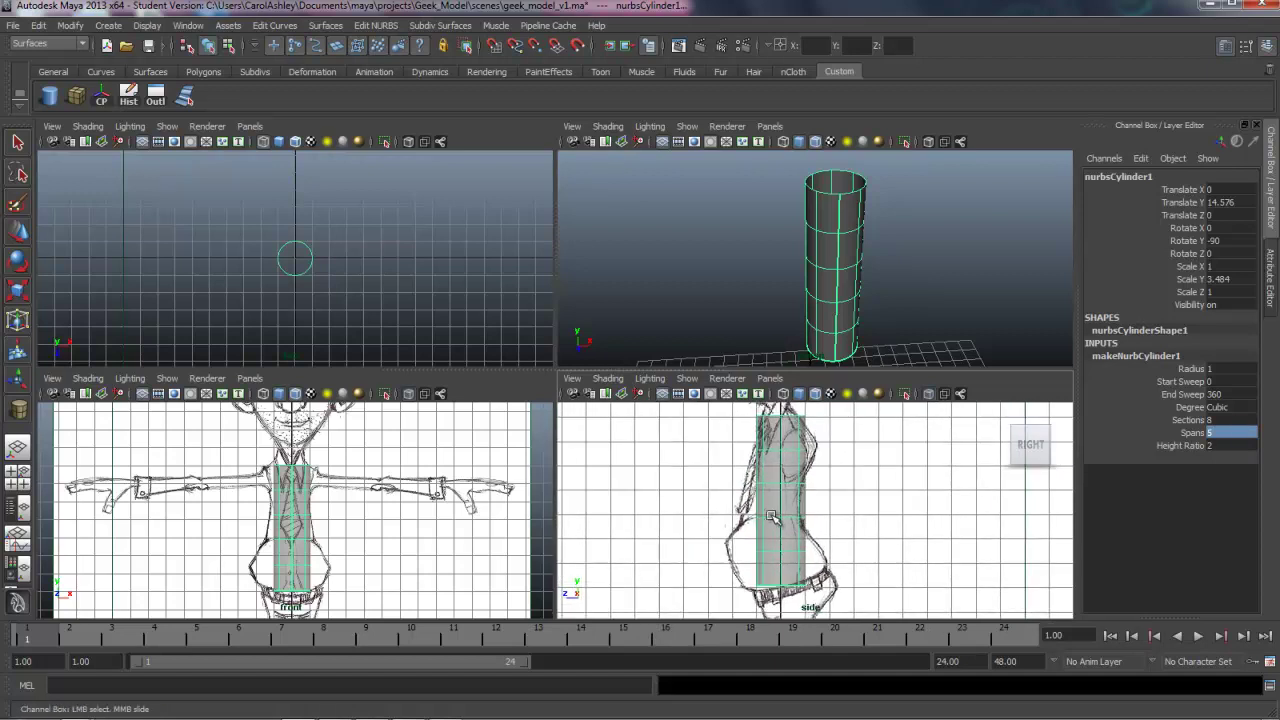
- Display the cylinder's control vertices in the front view and scale the bottom three rows wider toward the hips
key("space")
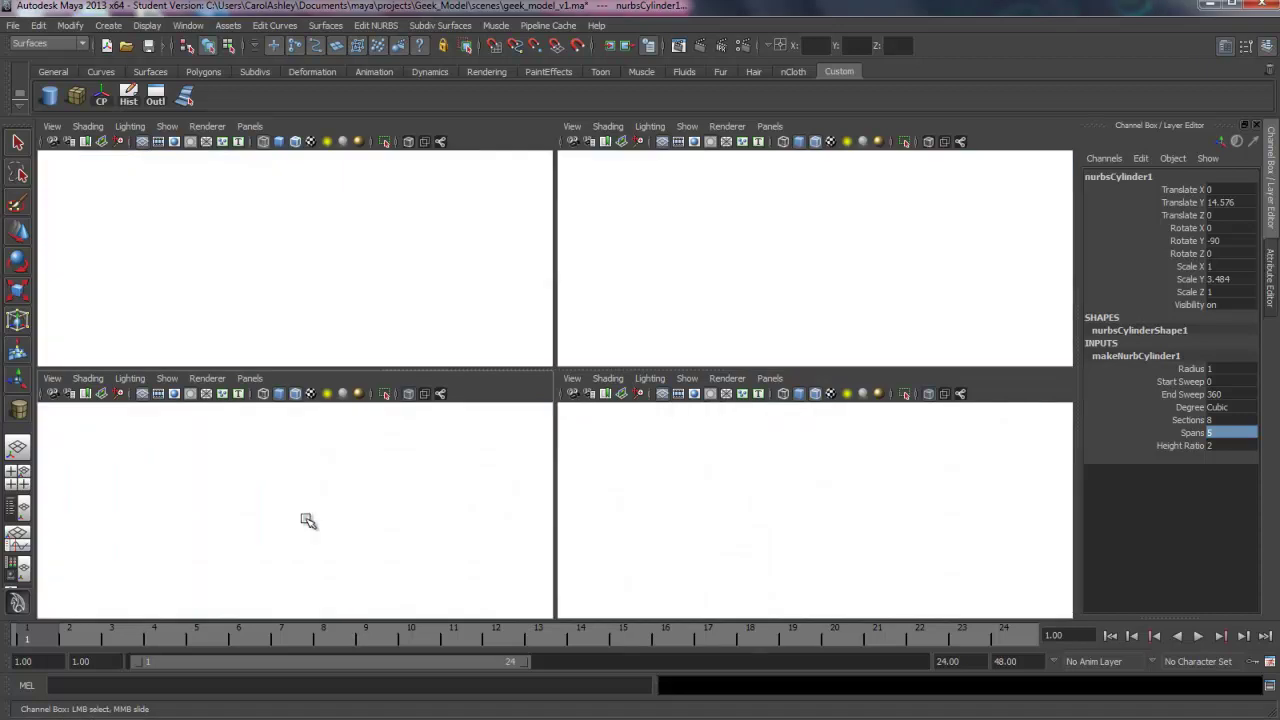
right_click_drag(576, 408, 520, 404)
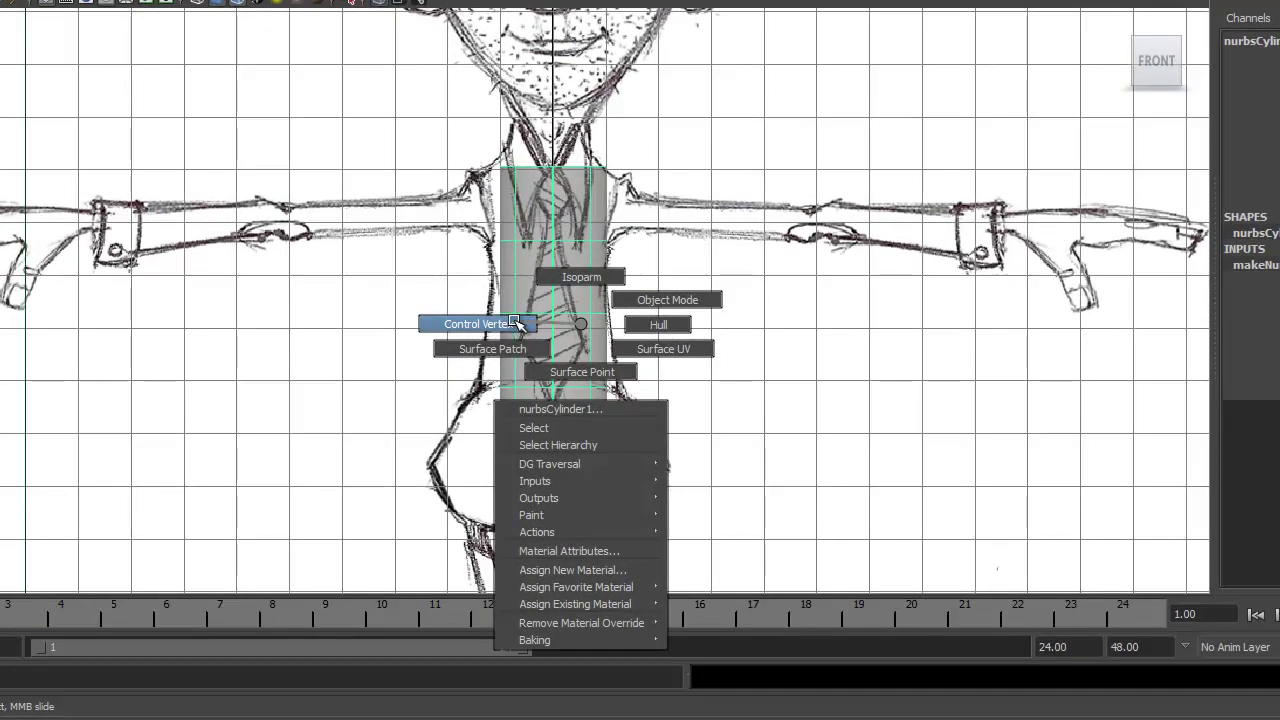
right_click_drag(518, 324, 518, 324)
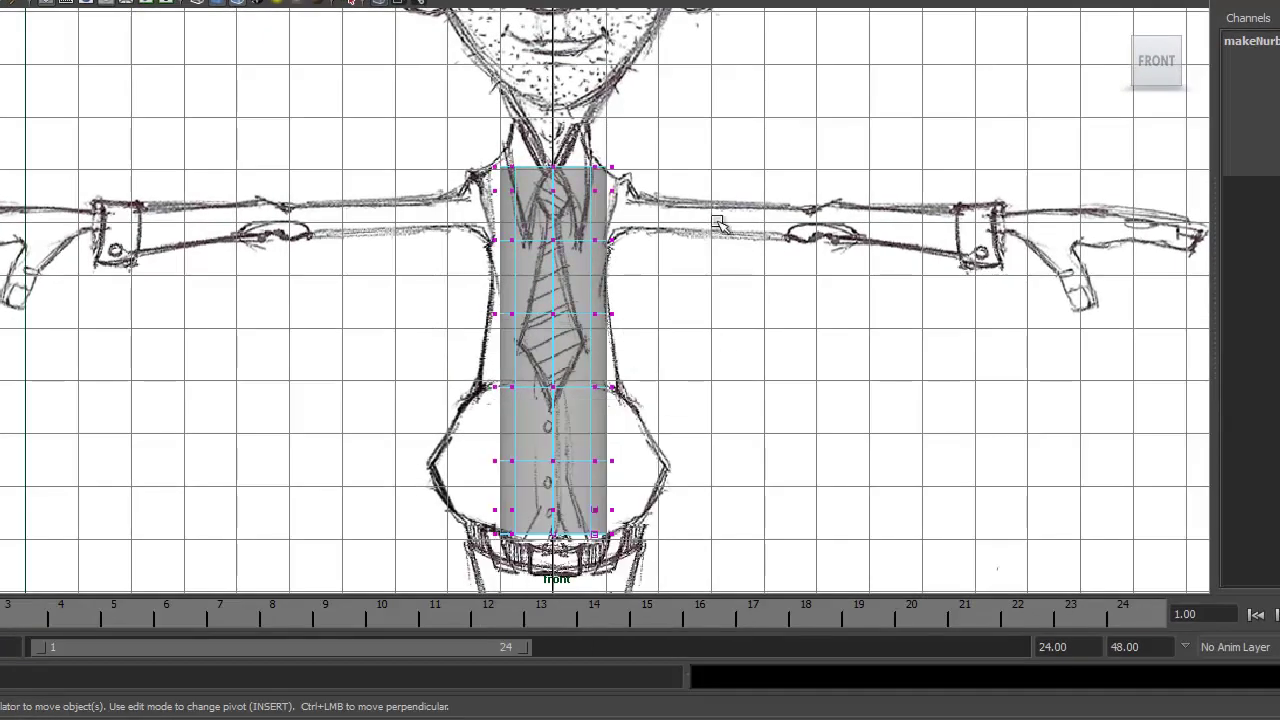
left_click_drag(433, 442, 705, 548)
key("r")
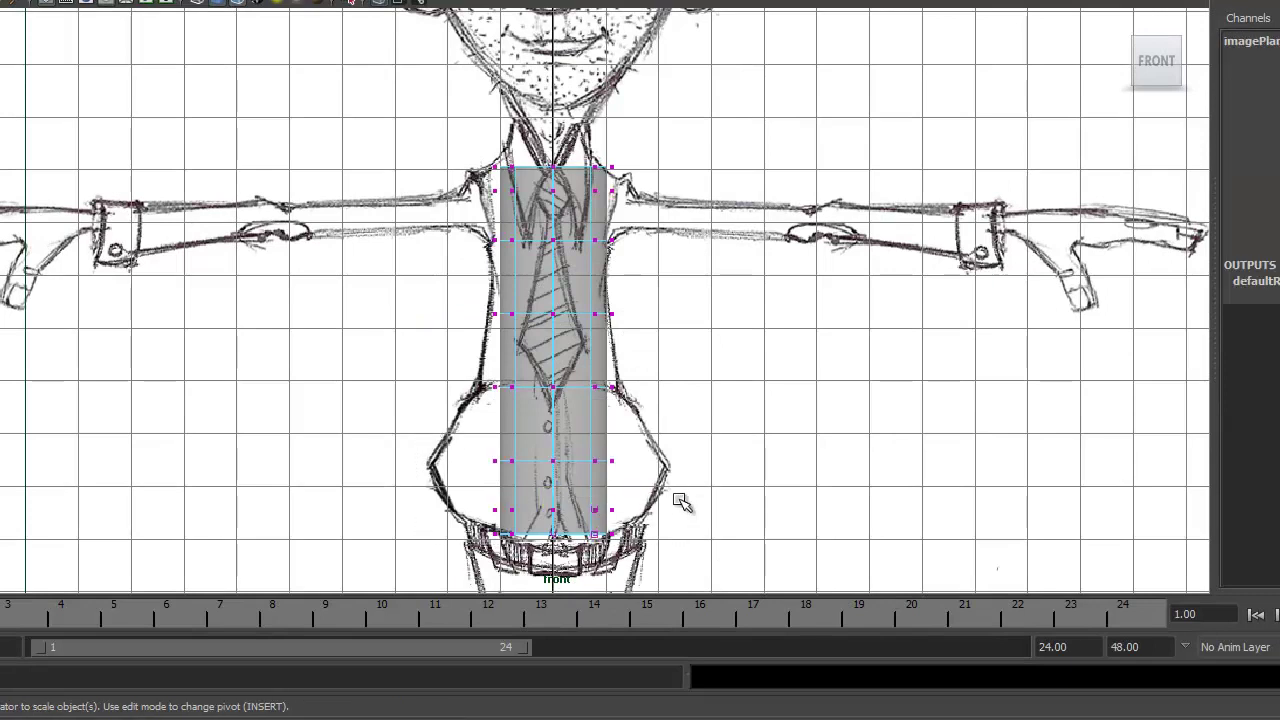
left_click_drag(645, 498, 690, 503)
- Scale the control vertex row at the belly's widest level further outward toward the drawn outline and check the shape in the other views
left_click_drag(409, 431, 759, 488)
left_click_drag(650, 468, 703, 466)
left_click_drag(358, 429, 730, 482)
key("space")
left_click_drag(946, 259, 629, 183, "alt")
left_click_drag(990, 240, 1065, 241, "alt")
right_click_drag(83, 547, 358, 532, "alt")
middle_click_drag(358, 524, 343, 395, "alt")
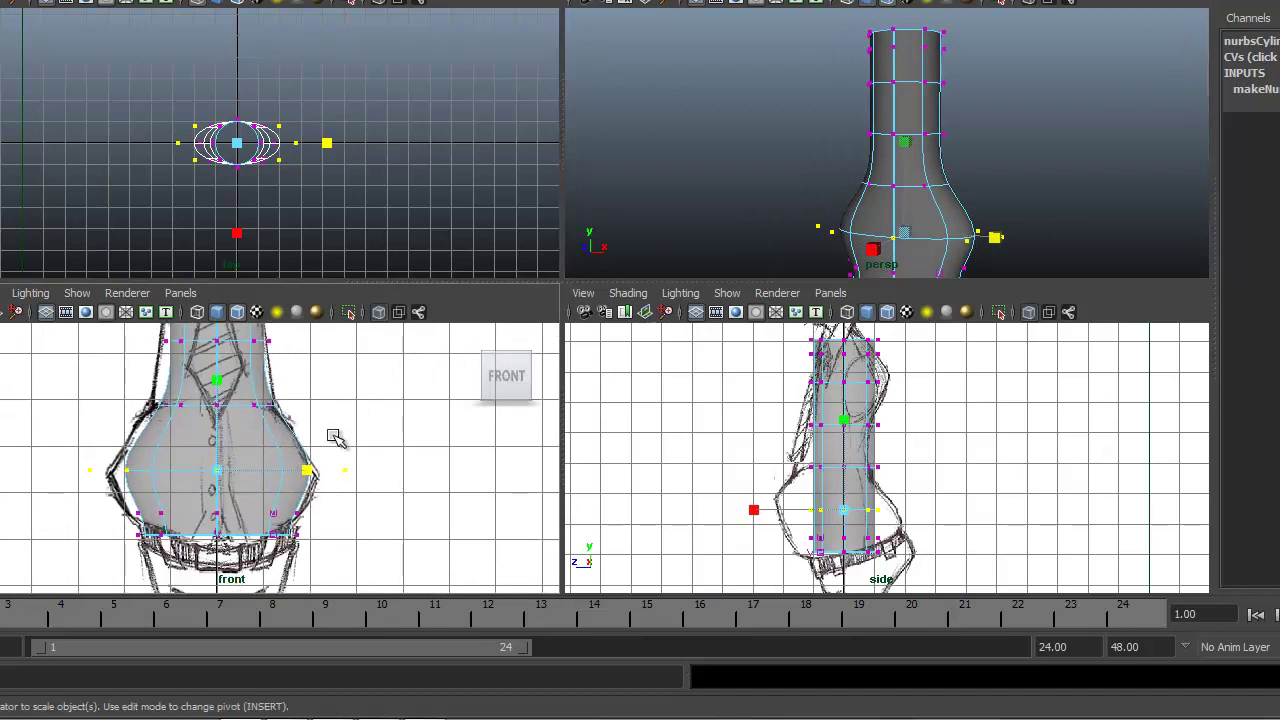
- Try selecting the belly row's control vertices one by one in the front view and inspect the selection in the perspective view
left_click(350, 483)
left_click(308, 470)
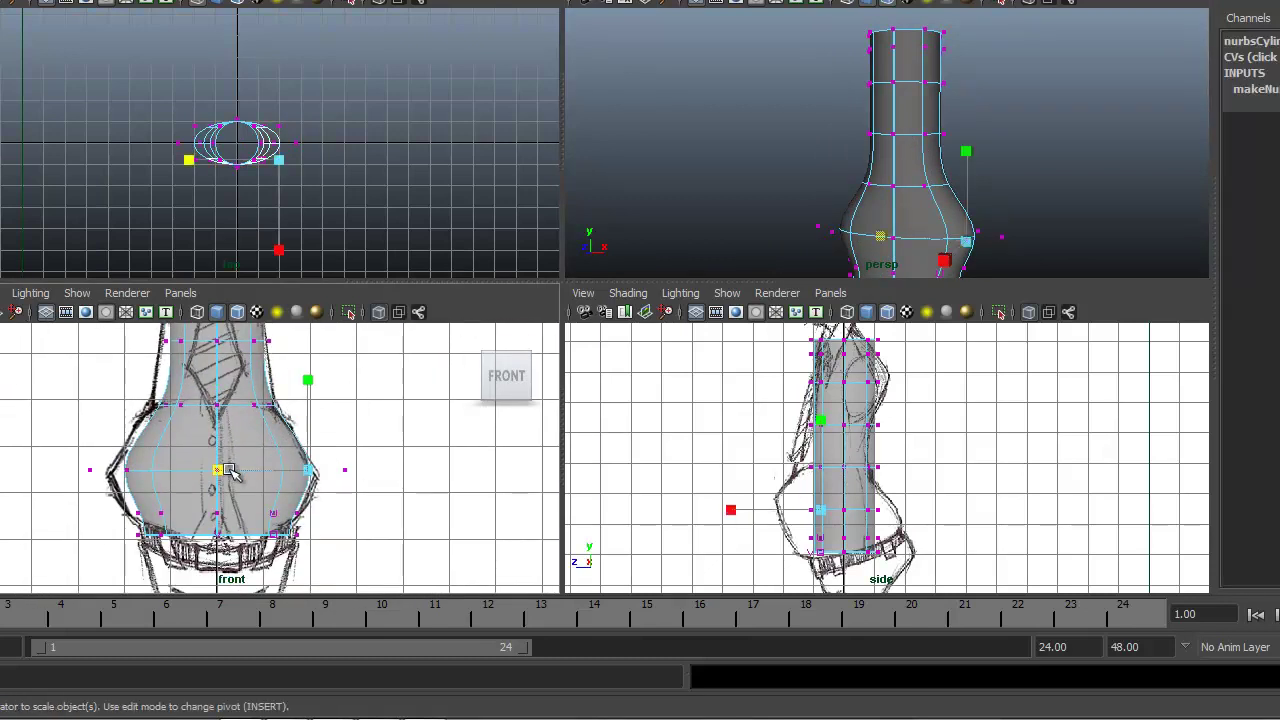
left_click(124, 470, "shift")
left_click(91, 470, "shift")
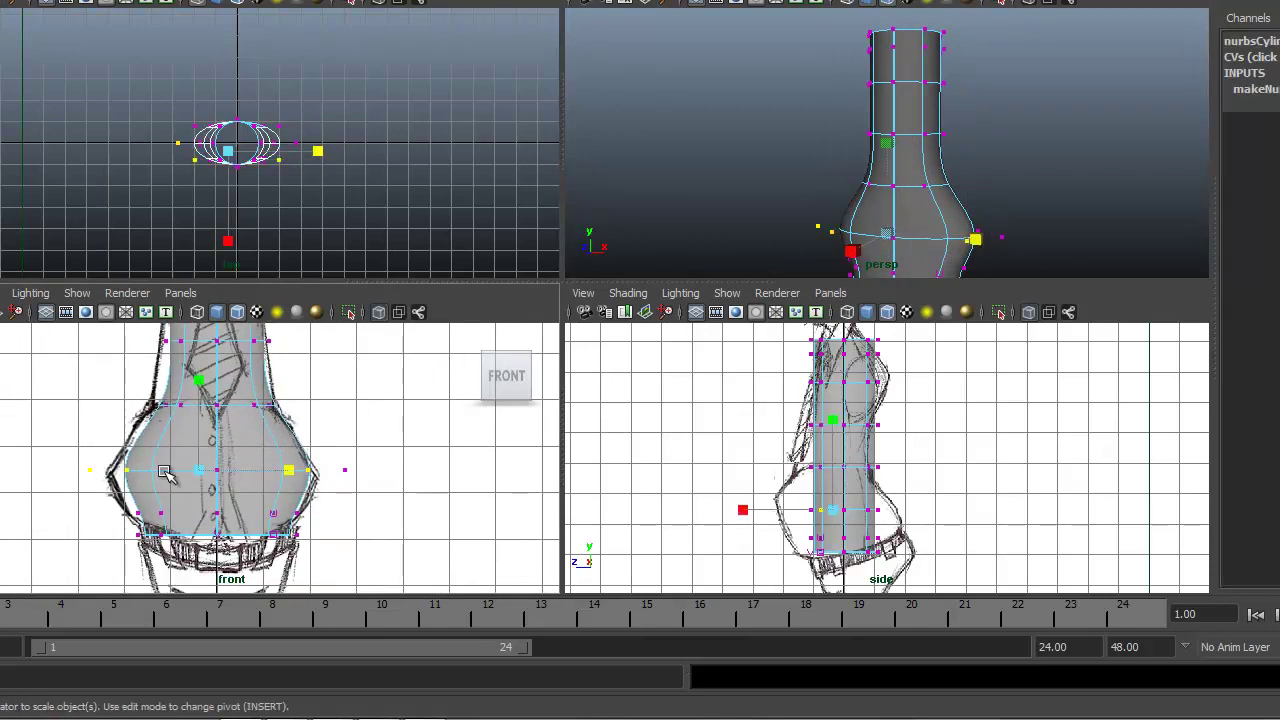
left_click(345, 471, "shift")
left_click_drag(790, 240, 591, 231, "alt")
left_click_drag(886, 248, 1084, 238, "alt")
left_click(319, 497)
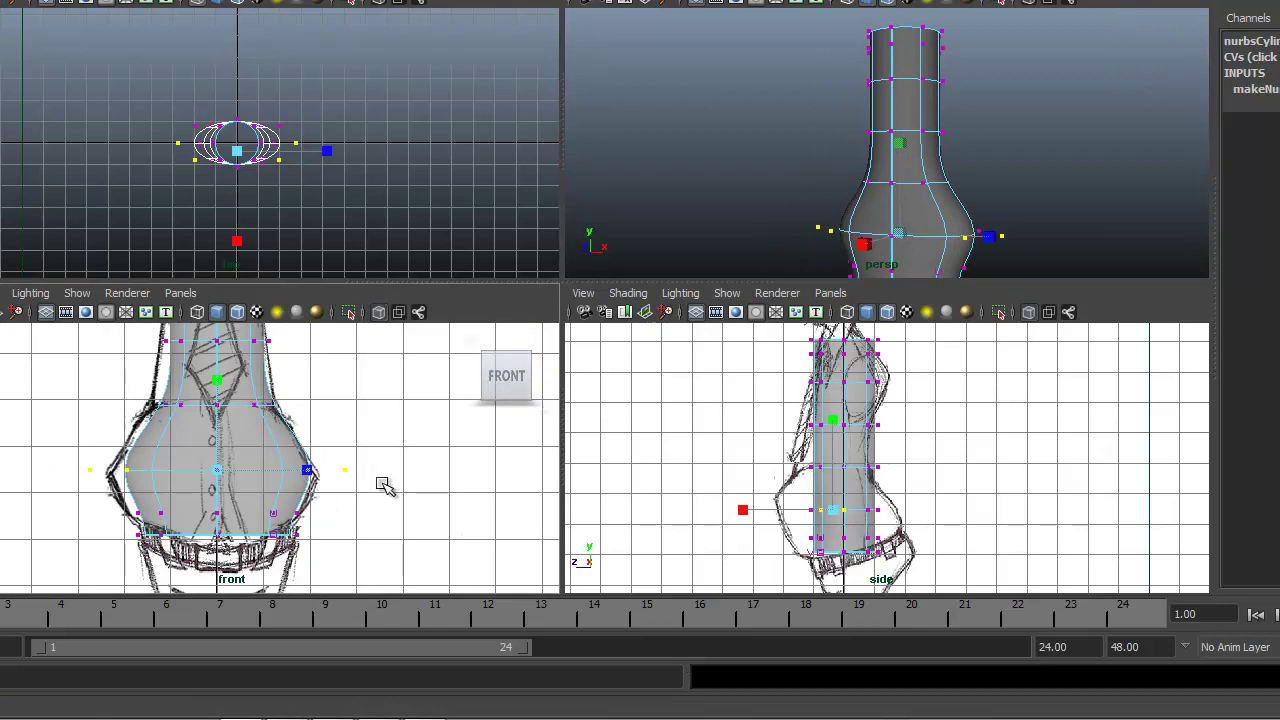
- Scale the control vertex row at the belly's widest level further outward toward the drawn outline in the enlarged front view
left_click_drag(53, 450, 425, 502)
left_click(307, 470)
key("space")
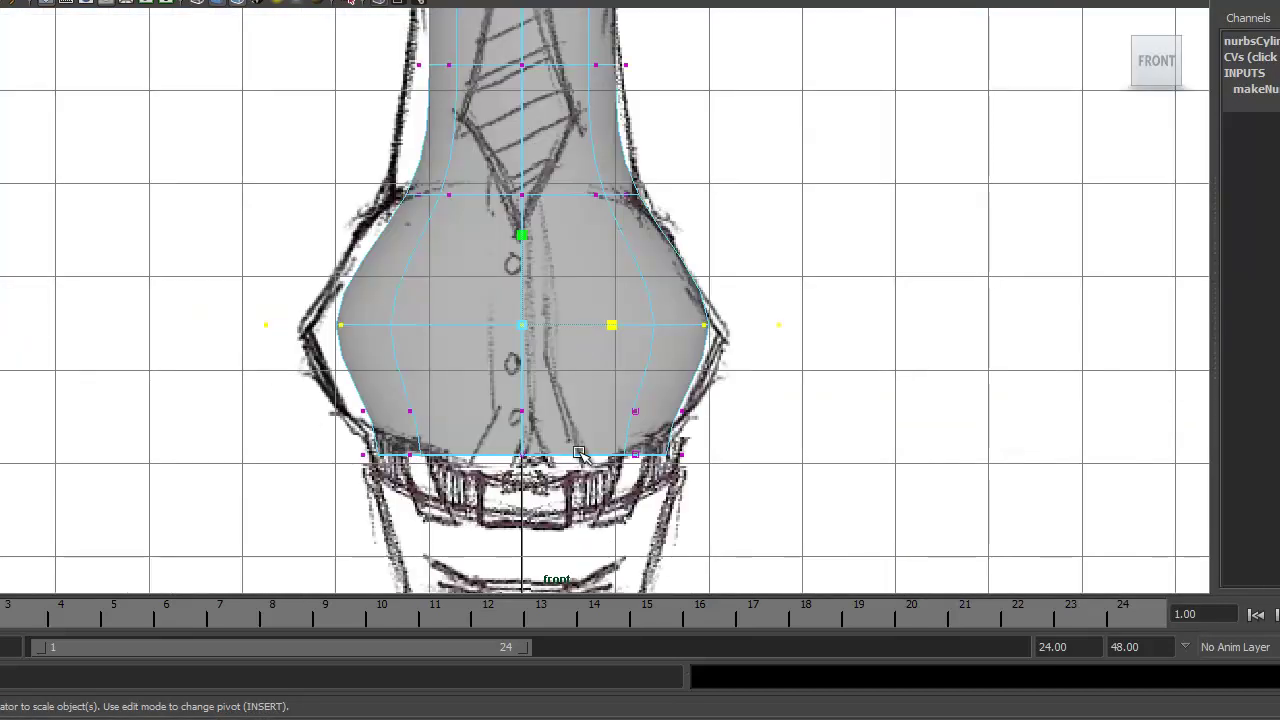
middle_click_drag(584, 438, 582, 492, "alt")
left_click_drag(174, 346, 798, 416)
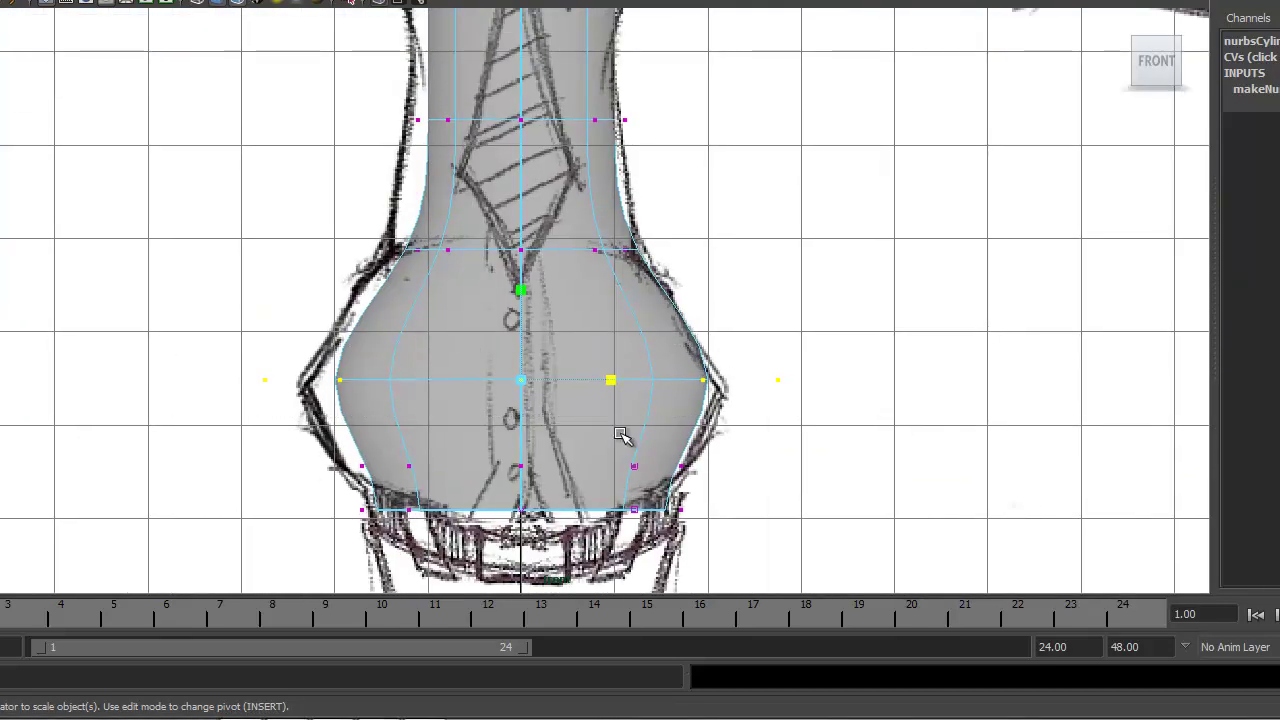
middle_click_drag(609, 439, 613, 451, "alt")
left_click_drag(620, 391, 621, 392)
- Scale the mid-torso, waist and armpit control vertex rows slightly wider to follow the front drawing's outline
middle_click_drag(649, 362, 638, 495, "alt")
left_click_drag(363, 229, 666, 282)
left_click_drag(593, 257, 603, 257)
left_click_drag(362, 352, 616, 386)
middle_click_drag(659, 278, 653, 418, "alt")
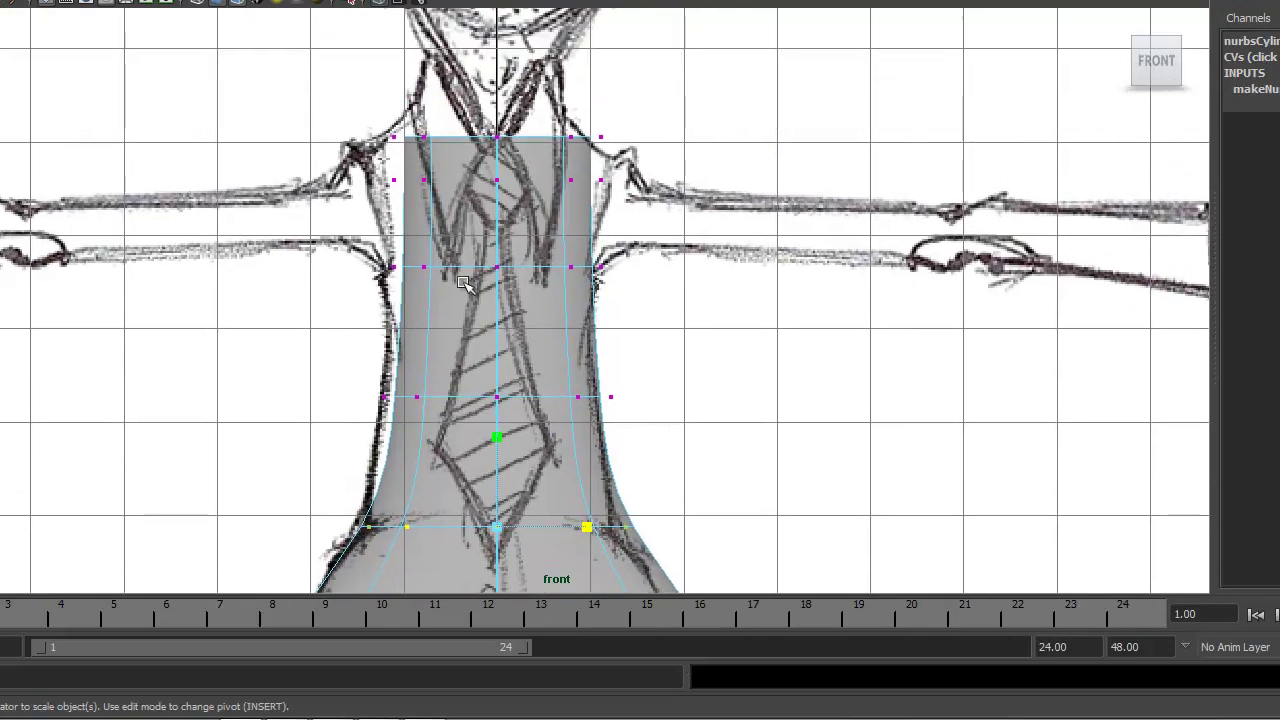
left_click_drag(317, 230, 712, 317)
left_click_drag(588, 267, 605, 267)
- Scale the top two control vertex rows narrower and move them up toward the collar in the front drawing
middle_click_drag(651, 280, 649, 362, "alt")
left_click_drag(340, 194, 648, 300)
left_click_drag(586, 240, 575, 238)
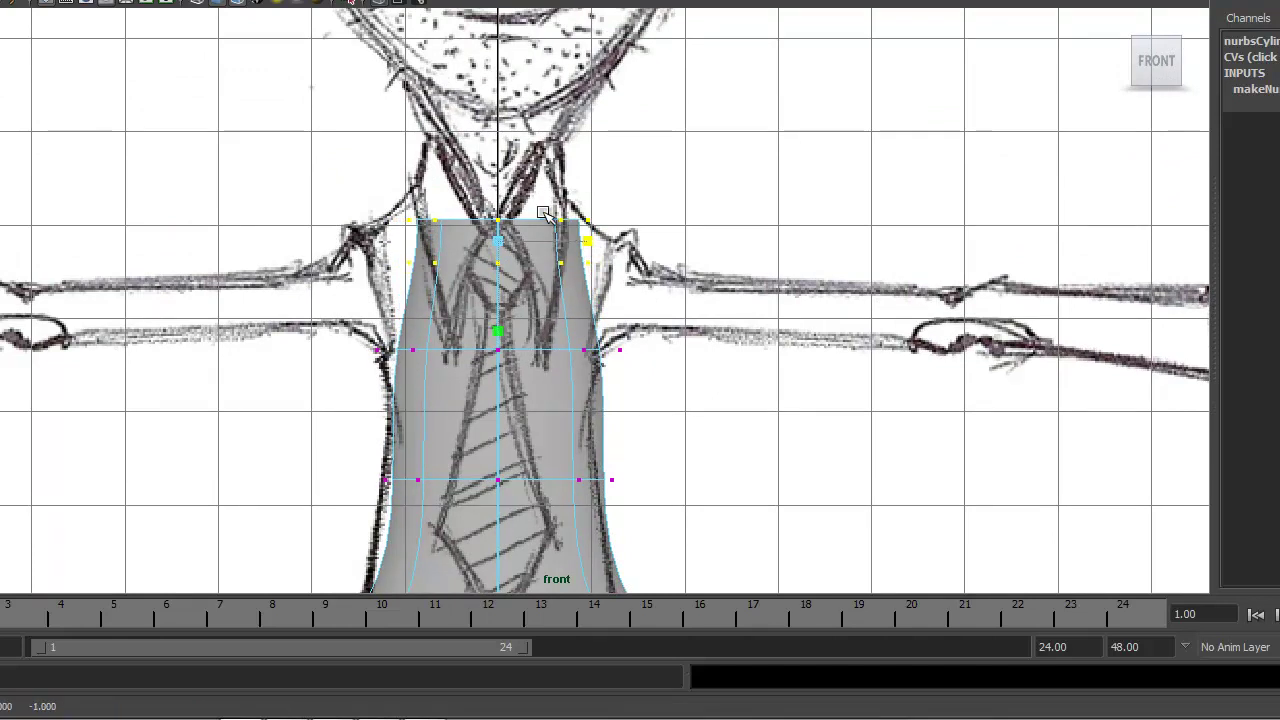
key("w")
left_click_drag(497, 180, 500, 148)
- Scale the second row from the top wider to reach the drawn shoulders
left_click_drag(361, 218, 711, 284)
key("r")
left_click_drag(592, 232, 626, 237)
- Move the control vertex row at armpit level down to just below the drawn armpits
middle_click_drag(618, 382, 614, 365, "alt")
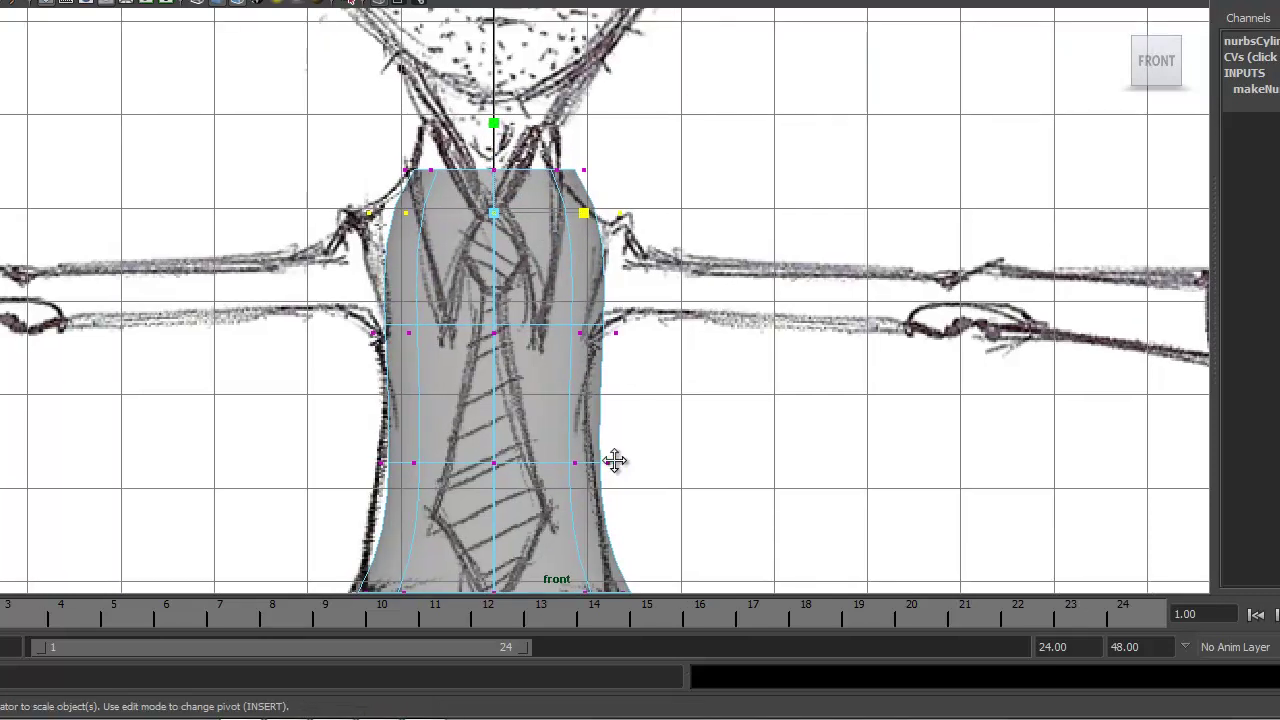
middle_click_drag(616, 453, 615, 442, "alt")
left_click_drag(334, 302, 672, 388)
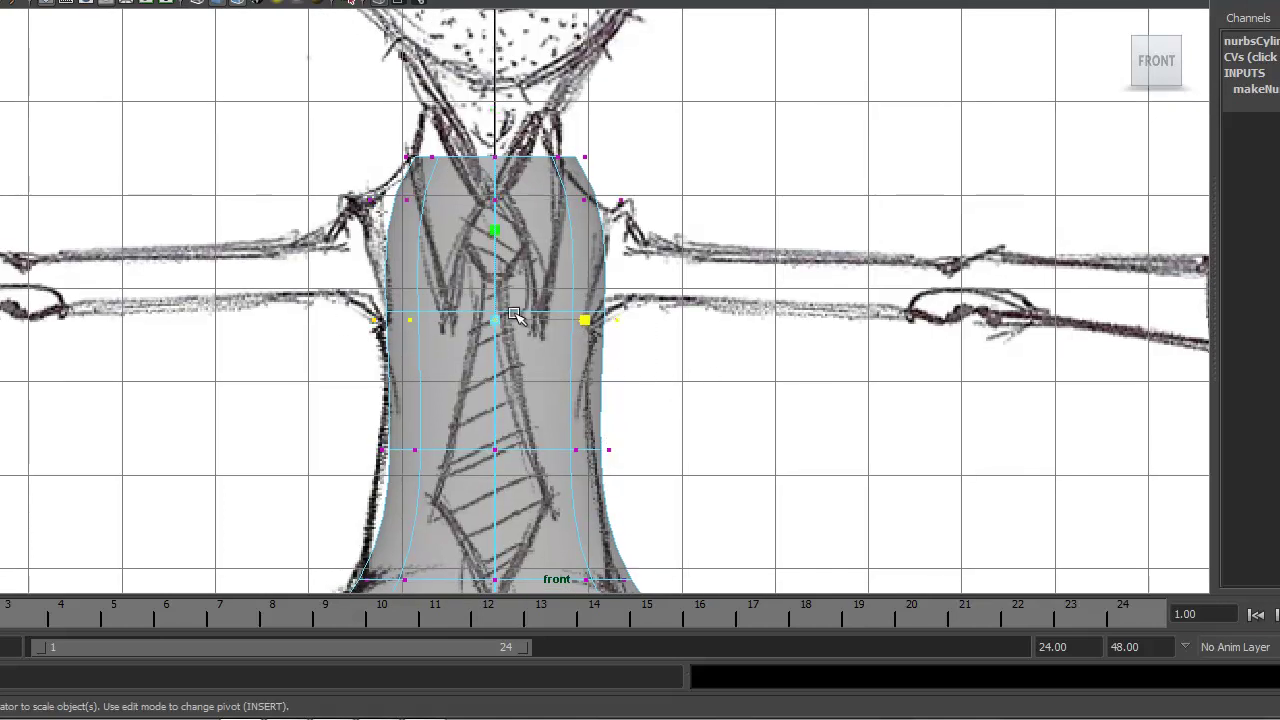
key("w")
left_click_drag(495, 254, 495, 283)
right_click_drag(838, 425, 804, 412, "alt")
right_click_drag(434, 374, 474, 350, "alt")
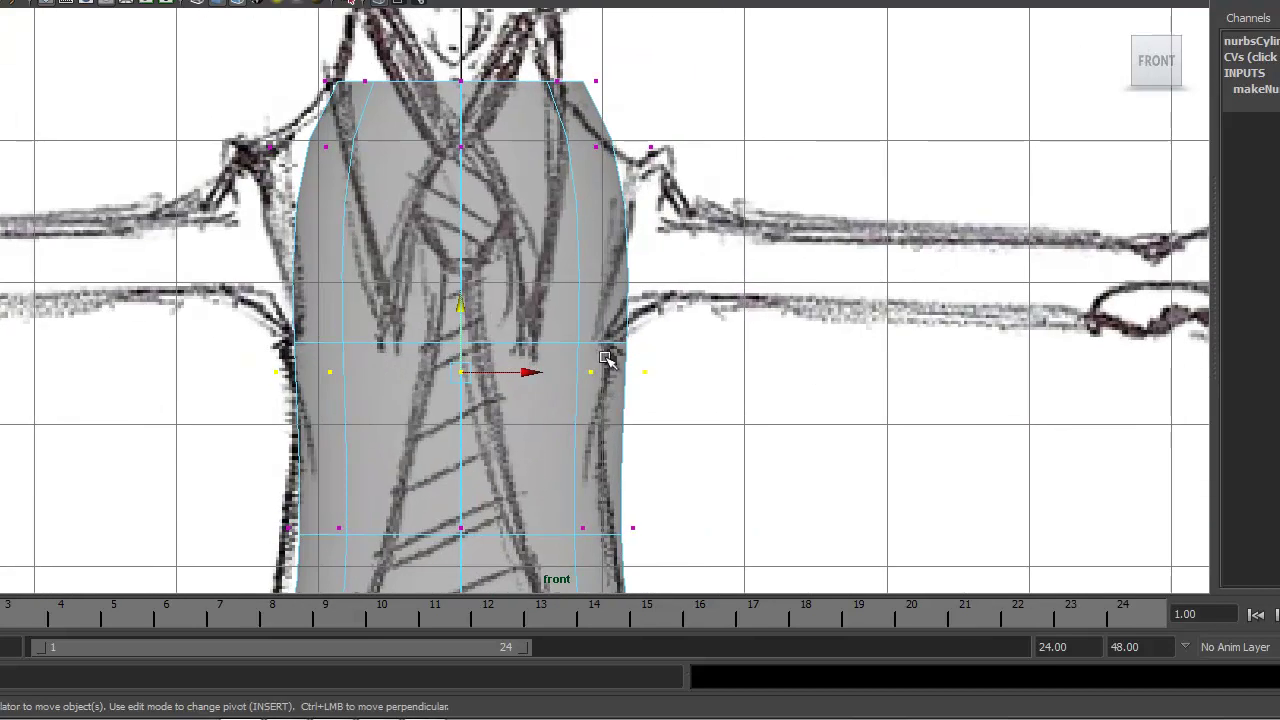
left_click_drag(460, 283, 463, 330)
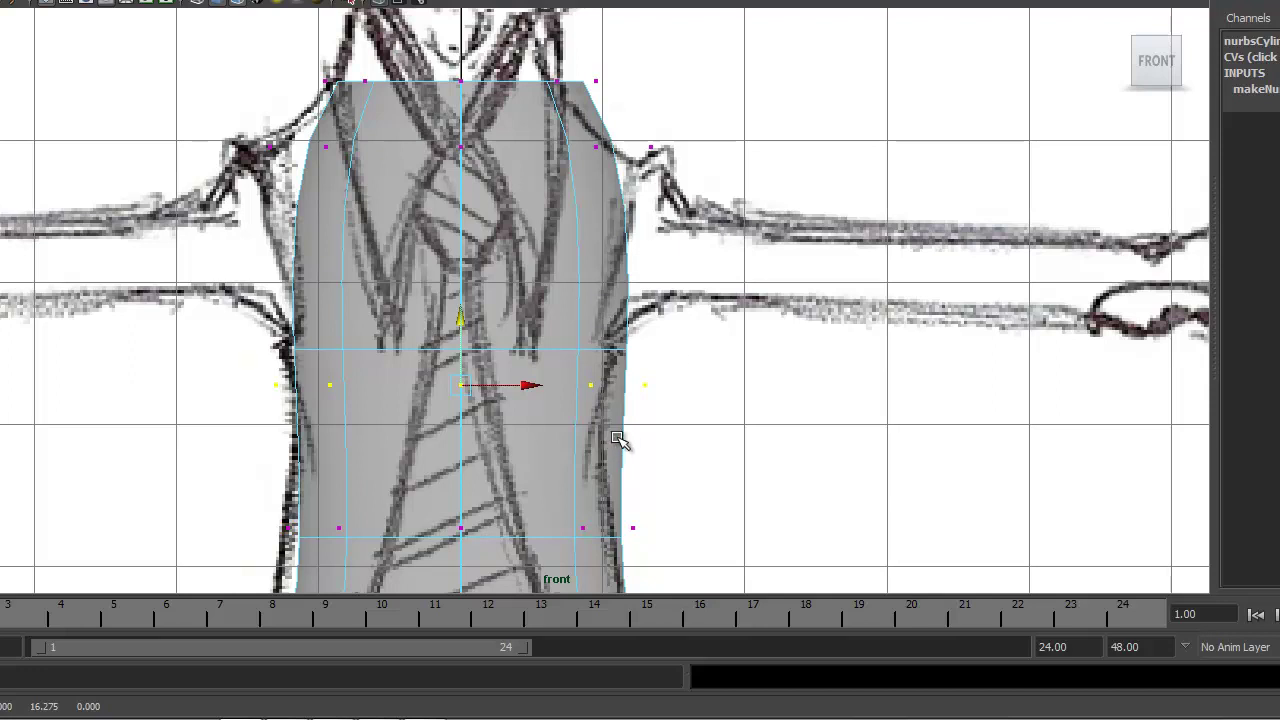
- Scale the armpit control vertex row slightly narrower to match the drawn sides of the chest
middle_click_drag(716, 470, 709, 312, "alt")
right_click_drag(706, 360, 680, 416, "alt")
middle_click_drag(714, 442, 722, 430, "alt")
key("r")
left_click_drag(591, 245, 582, 245)
- Scale the row just above the belly and the belly row slightly narrower to fit the front outline
middle_click_drag(665, 434, 659, 272, "alt")
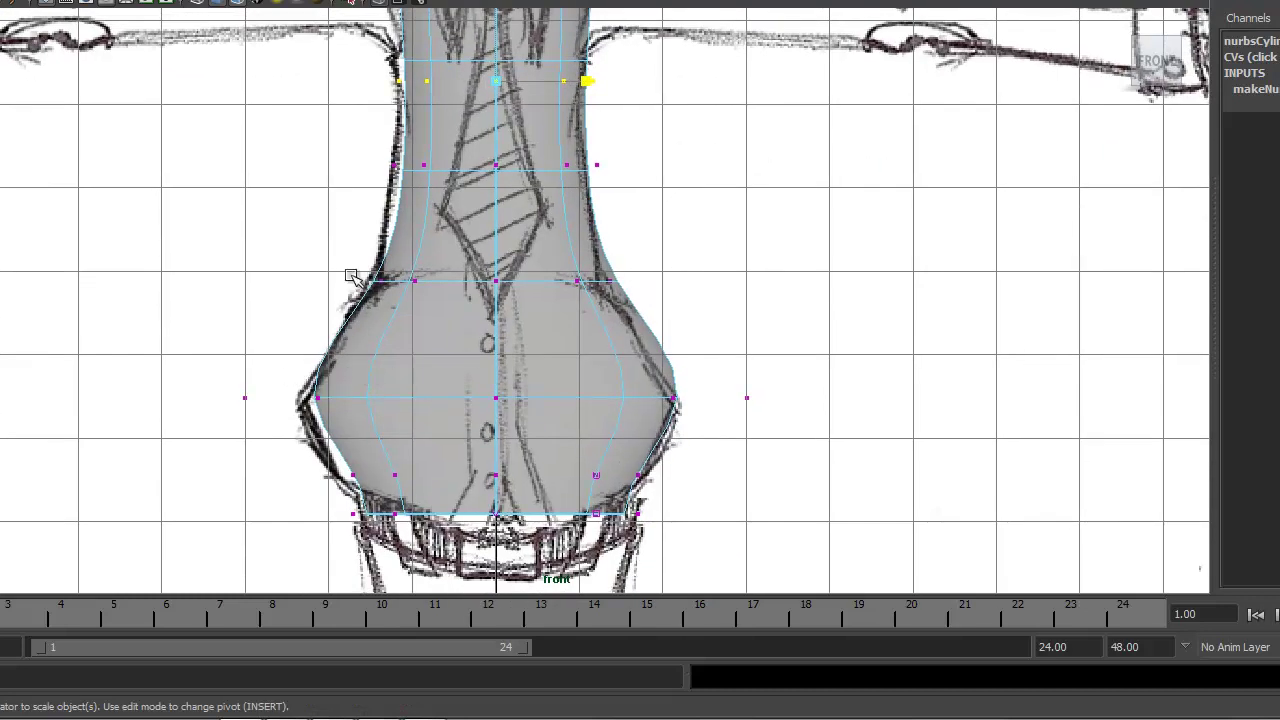
left_click_drag(343, 268, 737, 319)
left_click_drag(590, 282, 576, 282)
left_click_drag(264, 355, 810, 430)
left_click_drag(630, 398, 614, 397)
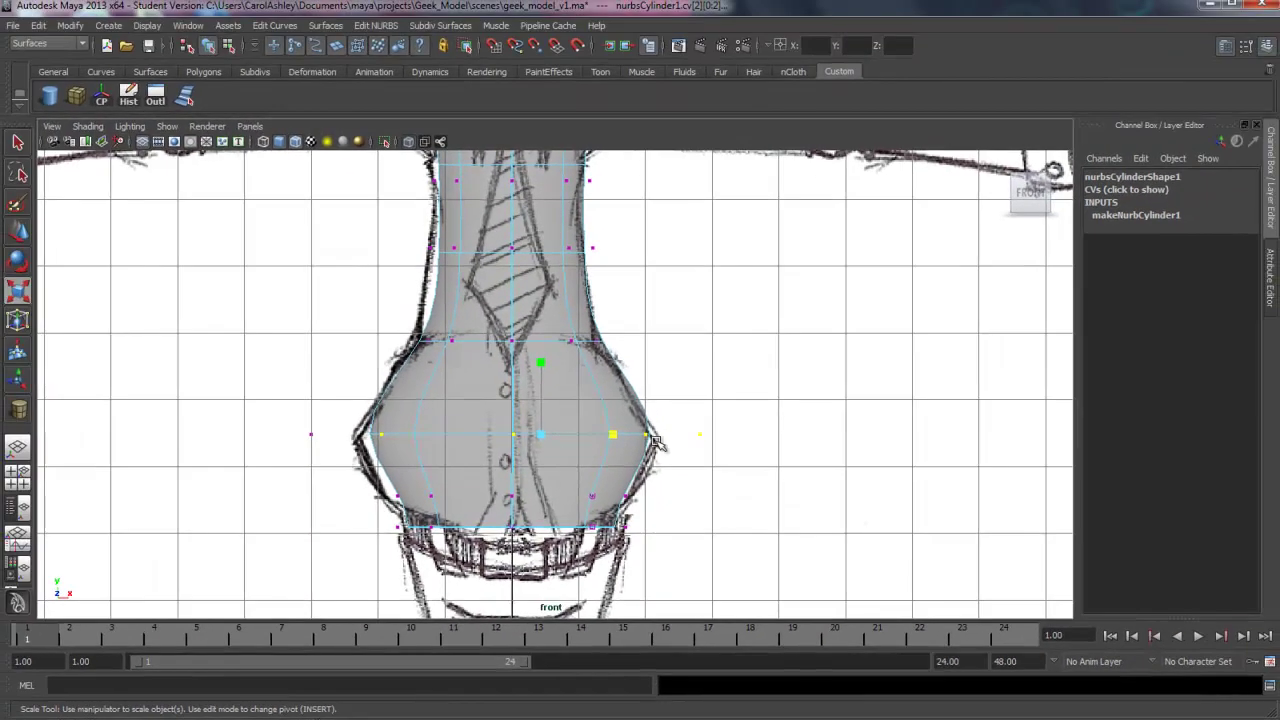
- In the enlarged side view, rotate the top three control vertex rows to follow the tilt of the drawn upper body
key("space")
key("space")
mouse_move(778, 505)
middle_mouse_down("alt")
mouse_move(811, 477)
mouse_move(786, 457)
mouse_move(888, 493)
middle_mouse_up("alt")
middle_click_drag(683, 455, 678, 522, "alt")
right_click_drag(678, 522, 789, 471, "alt")
middle_click_drag(789, 471, 764, 562, "alt")
mouse_move(452, 313)
left_mouse_down()
mouse_move(820, 443)
mouse_move(814, 508)
mouse_move(815, 496)
left_mouse_up()
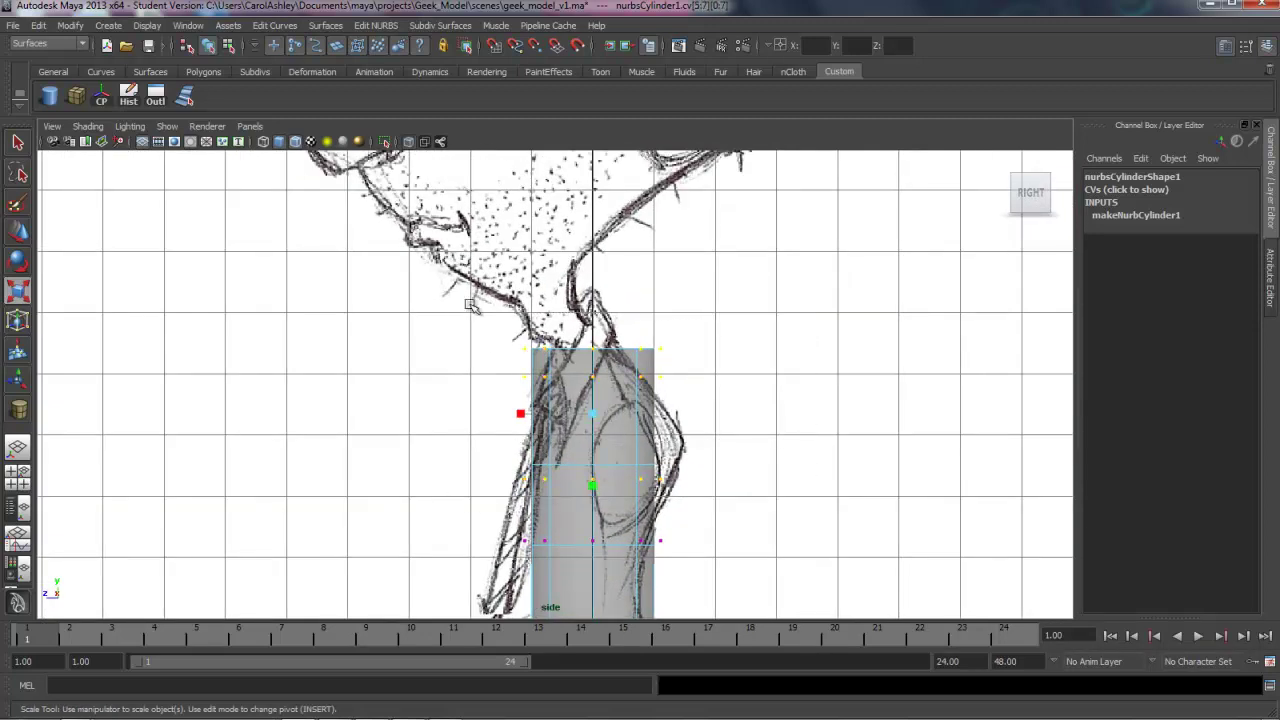
left_click_drag(461, 302, 740, 515)
key("e")
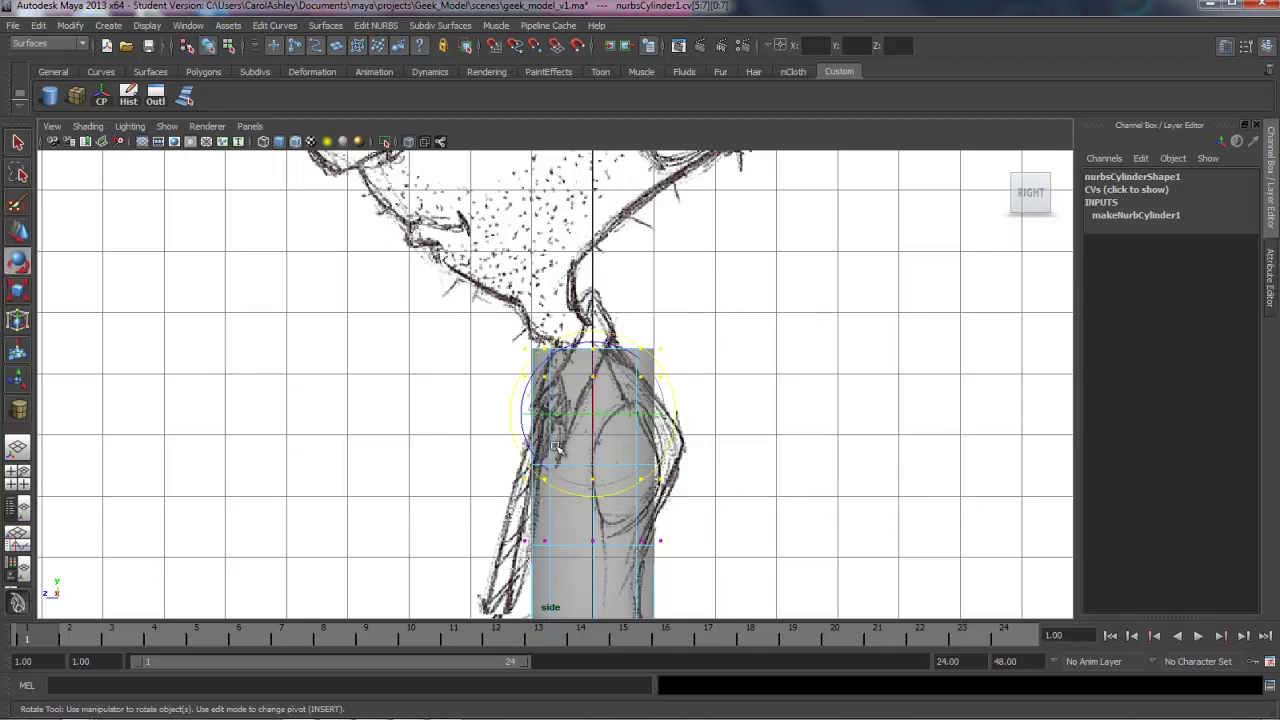
mouse_move(524, 437)
left_mouse_down()
mouse_move(533, 458)
mouse_move(530, 448)
left_mouse_up()
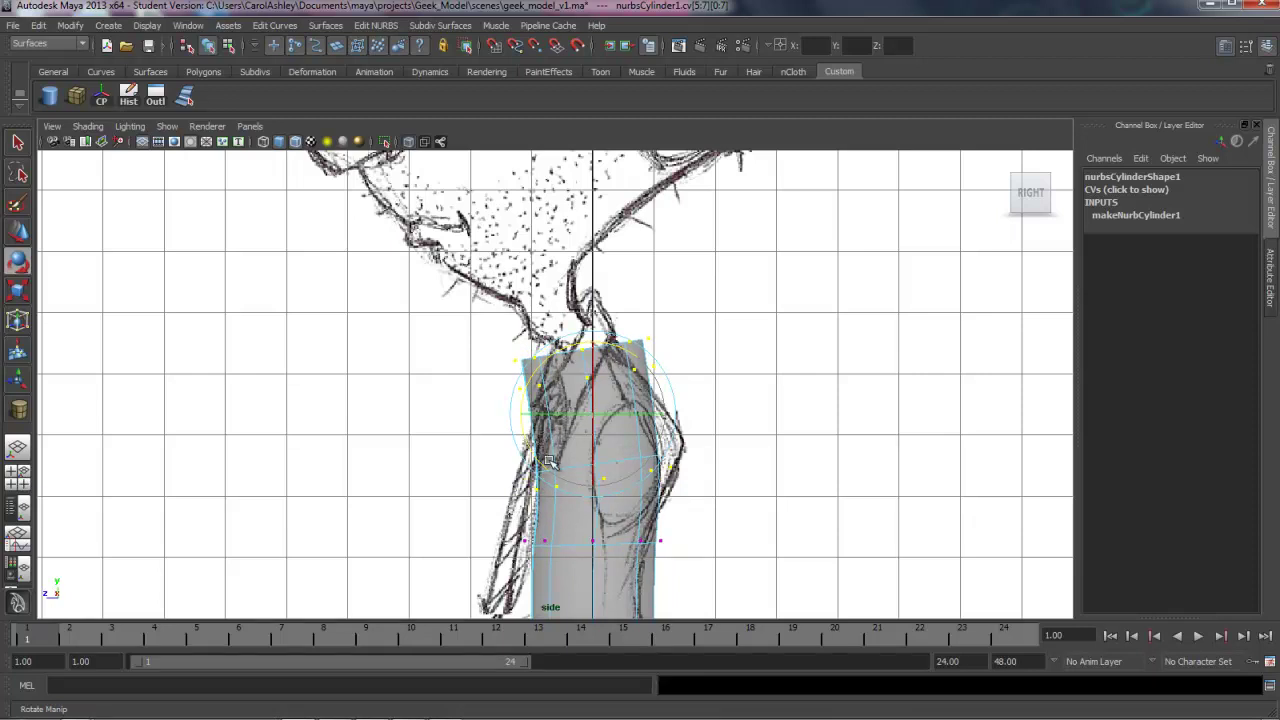
- Scale the armpit control vertex row slightly deeper and shift it toward the back in the side view
left_click_drag(470, 440, 702, 513)
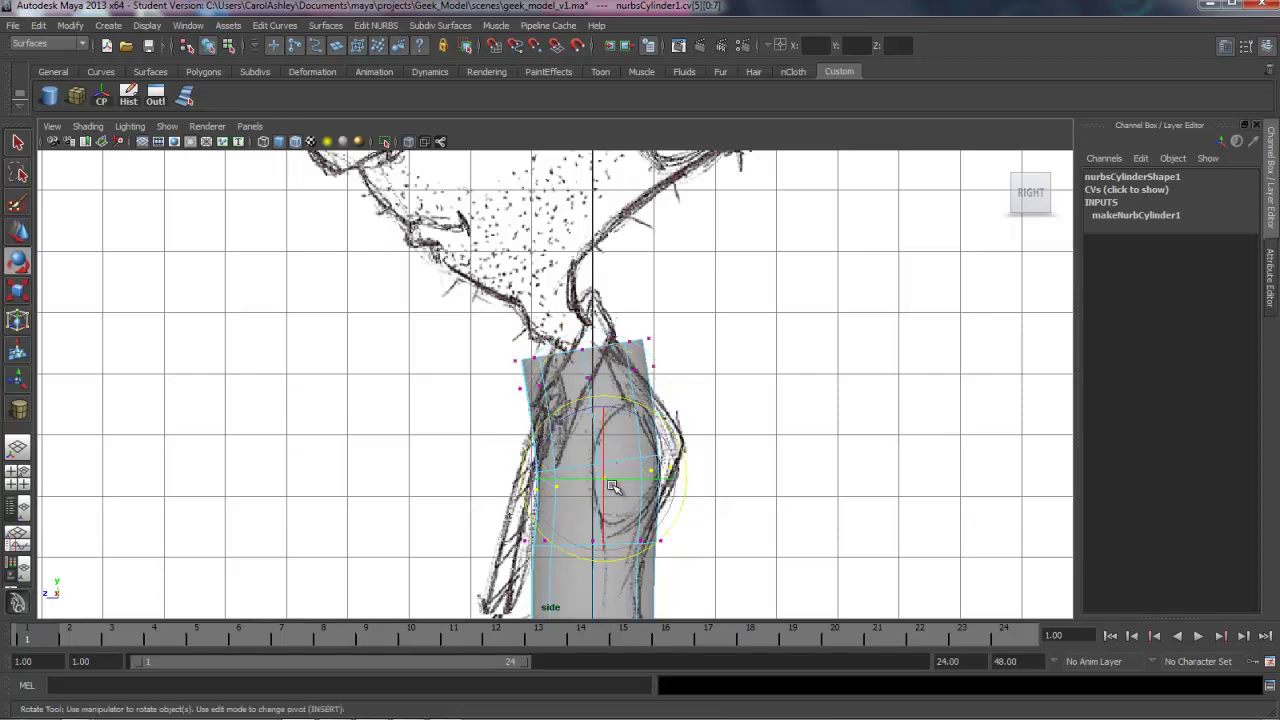
key("w")
key("e")
key("r")
left_click_drag(533, 480, 525, 480)
key("e")
key("w")
left_click_drag(604, 481, 615, 474)
- Move the armpit row's back vertices out to the drawn upper back and the next row's back vertices inward
left_click_drag(741, 428, 695, 451)
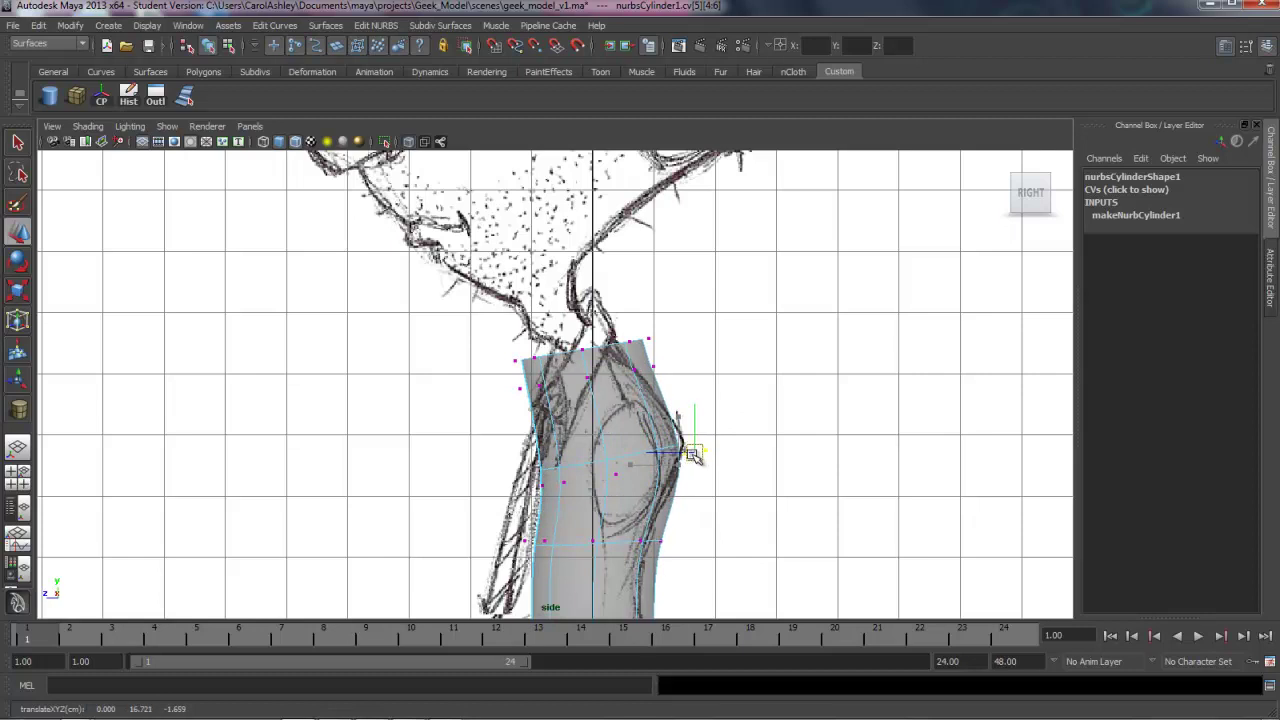
scroll(707, 520, "up", 1)
middle_click_drag(692, 548, 688, 444, "alt")
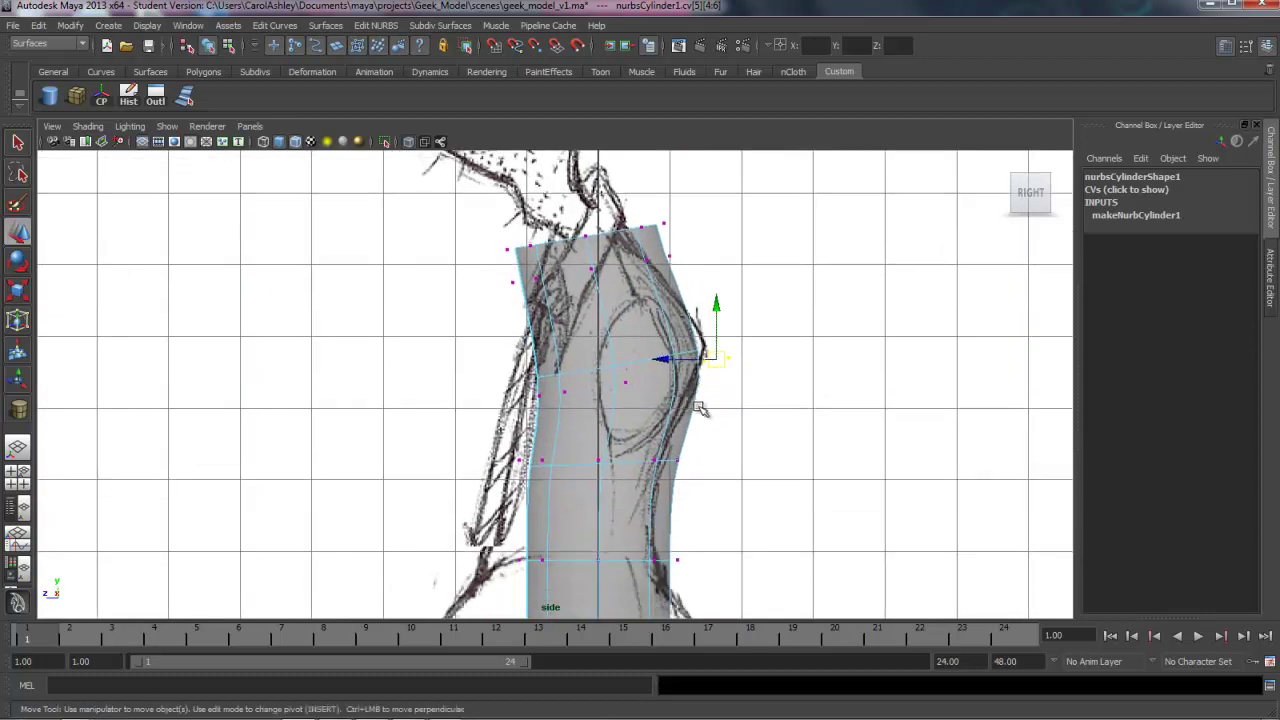
left_click_drag(716, 445, 645, 465)
- Scale the row above the belly deeper, shift it forward, and fit its back vertices to the side drawing
middle_click_drag(701, 513, 709, 427, "alt")
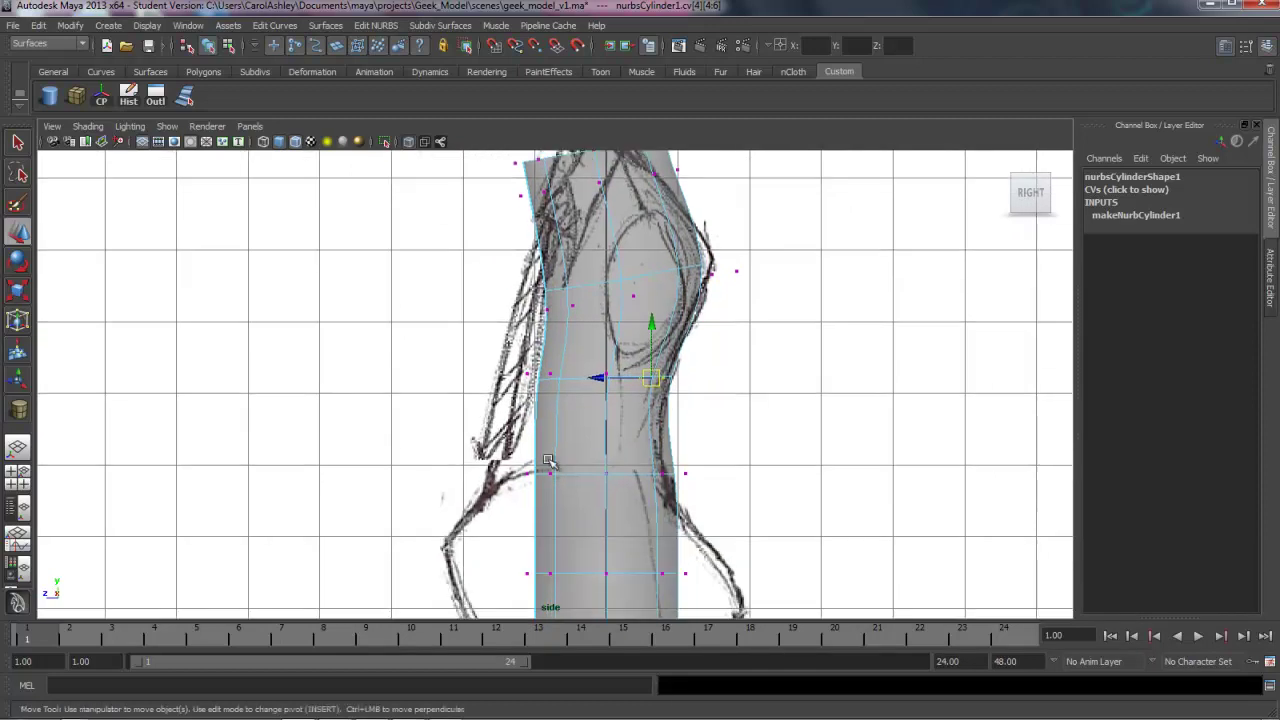
left_click_drag(478, 440, 749, 523)
key("t")
key("r")
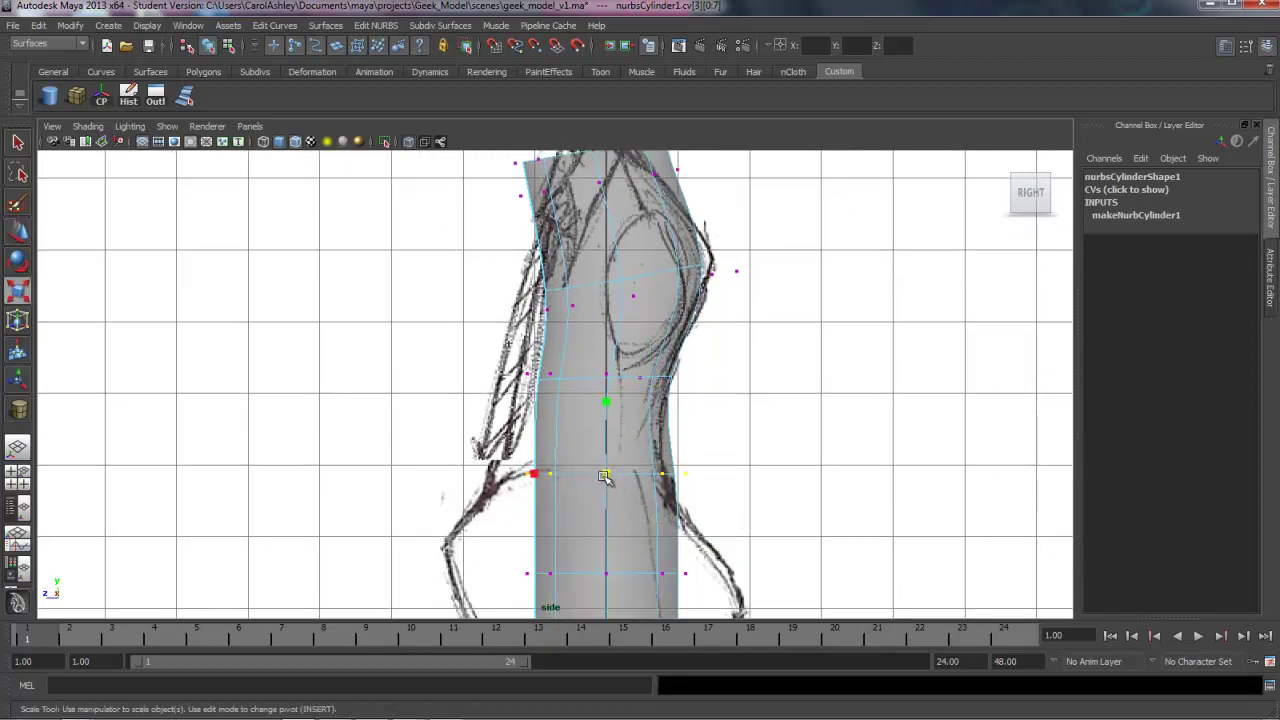
left_click_drag(534, 476, 491, 466)
key("e")
key("w")
left_click_drag(568, 476, 532, 476)
left_click_drag(738, 455, 606, 476)
- Scale the belly control vertex row deeper from front to back toward the side drawing's outline
middle_click_drag(676, 534, 695, 380, "alt")
left_click_drag(505, 386, 778, 445)
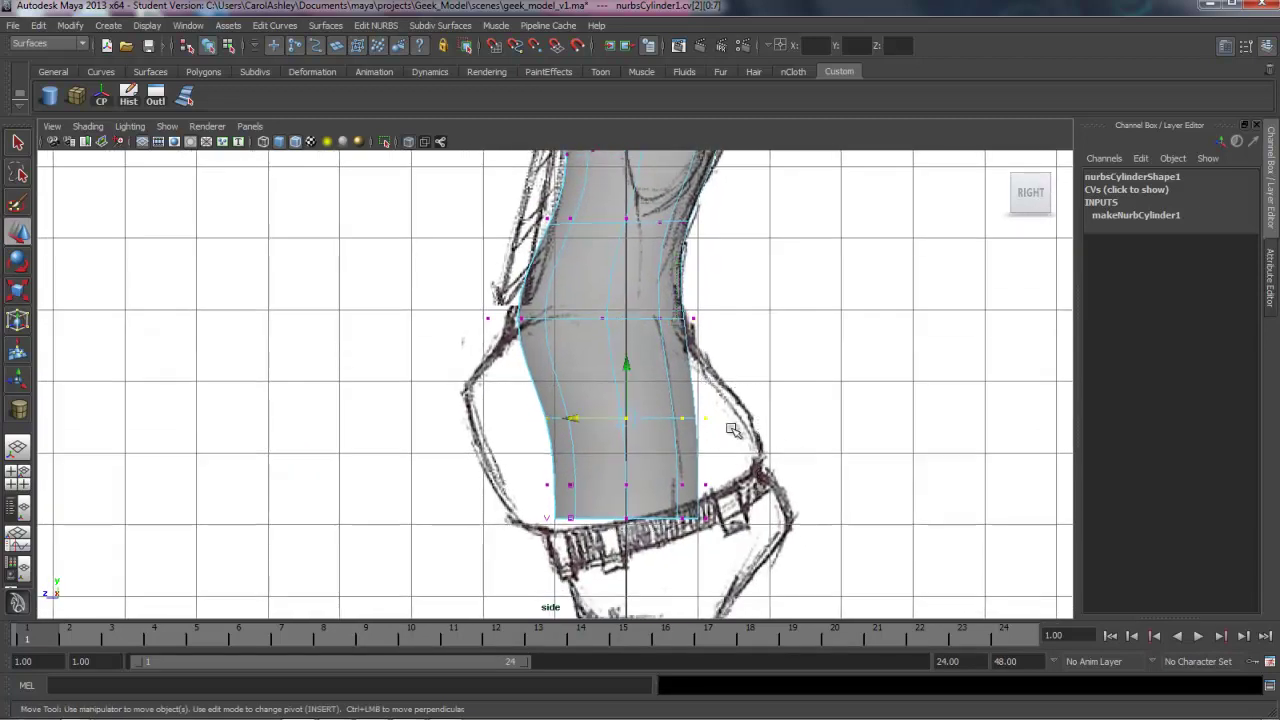
key("r")
left_click_drag(554, 418, 488, 421)
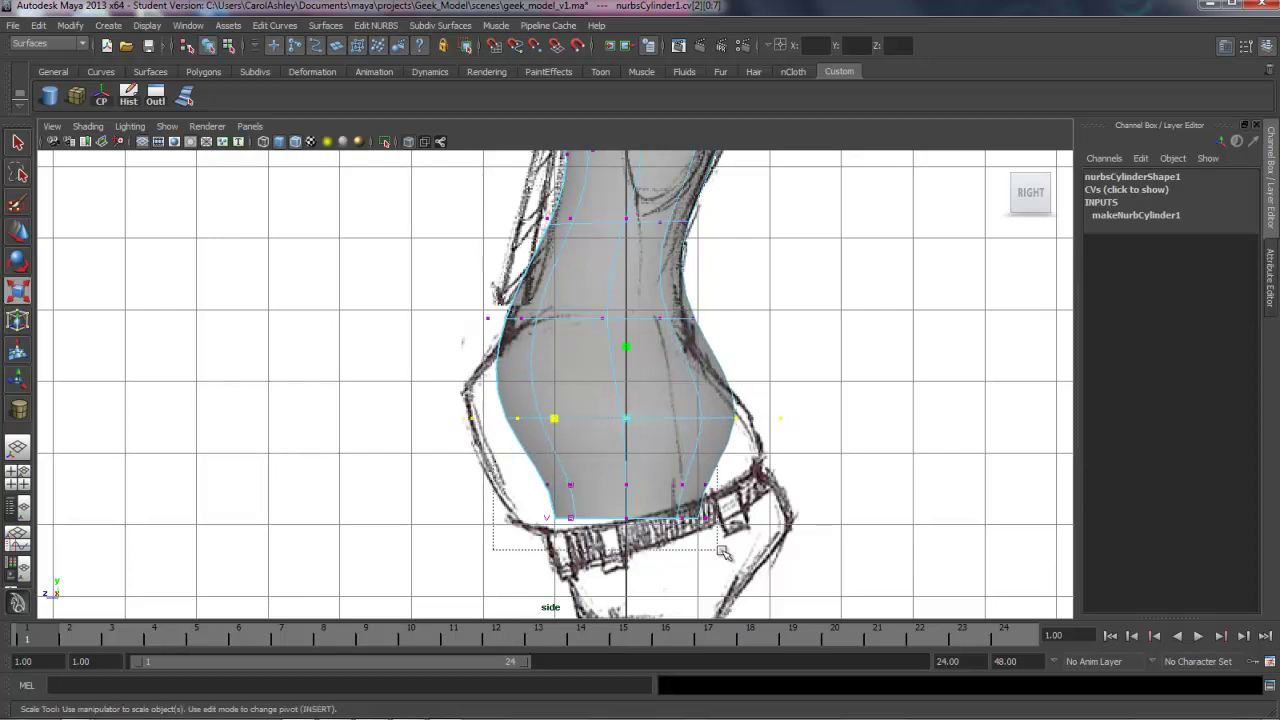
- Rotate the bottom two control vertex rows to the belt's slant, scale them deeper and move them onto the belt line
left_click_drag(497, 475, 774, 545)
key("e")
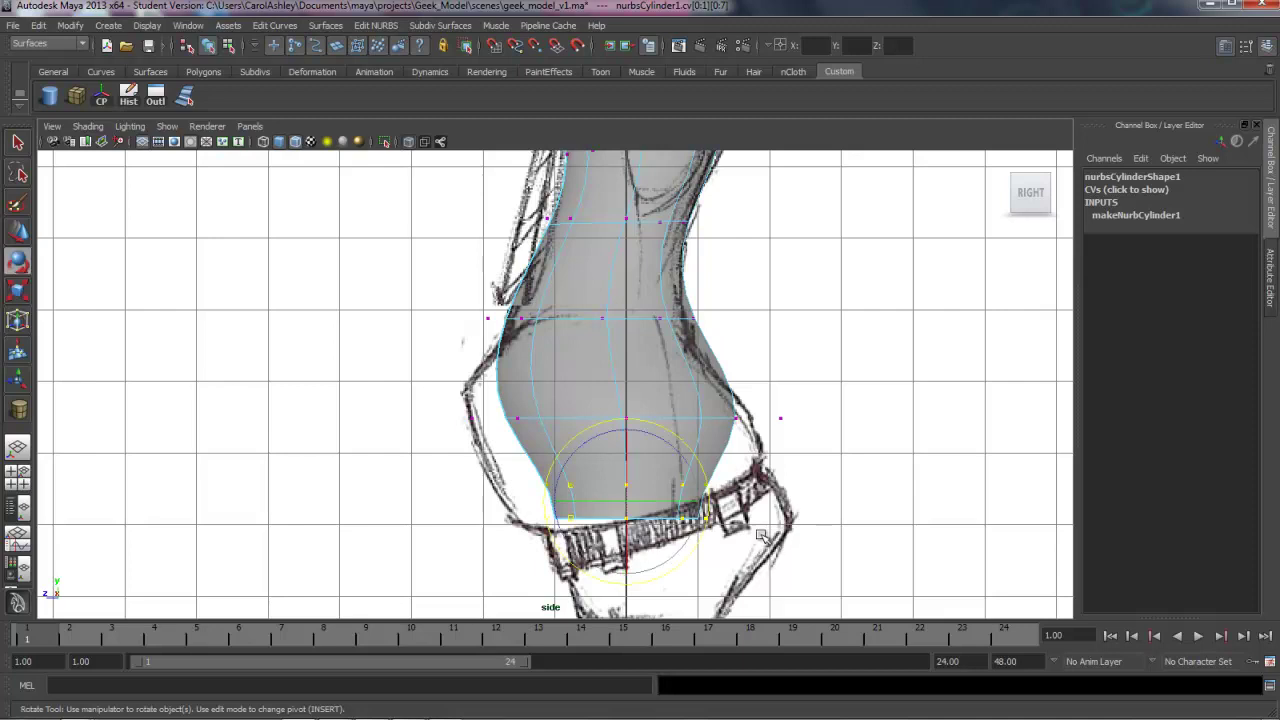
left_click_drag(676, 449, 604, 523)
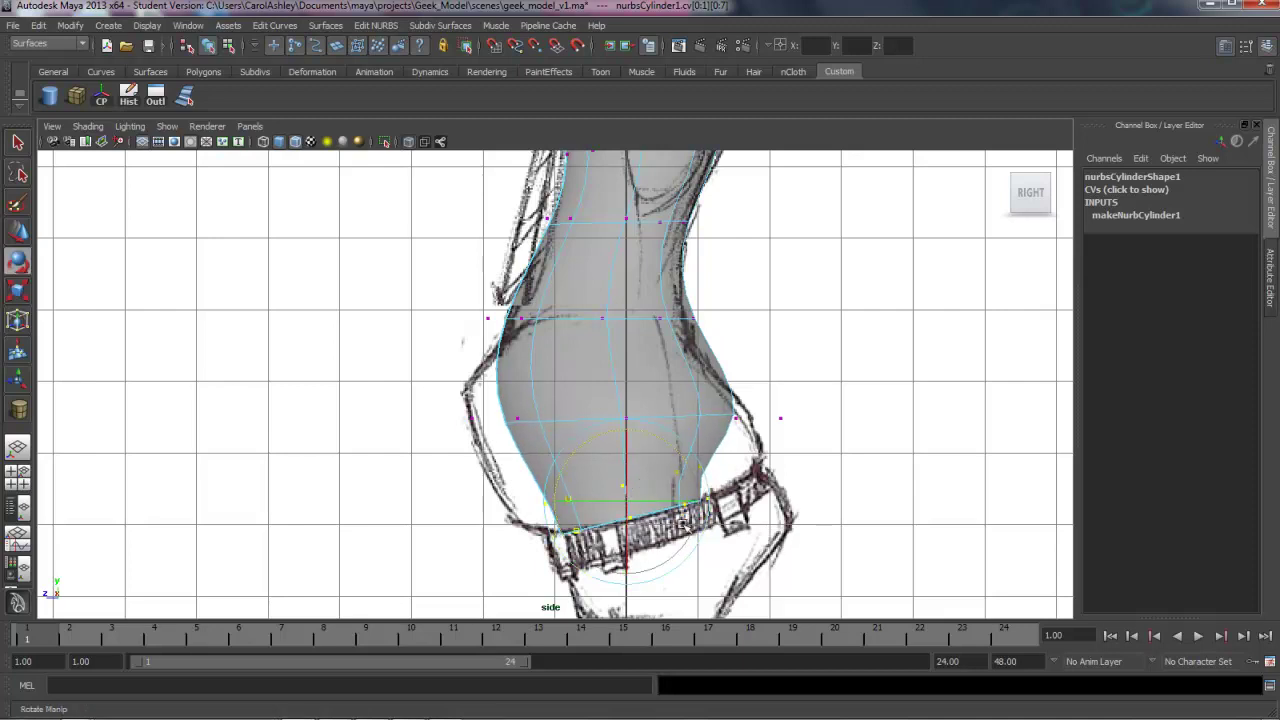
key("r")
left_click_drag(554, 502, 521, 503)
key("e")
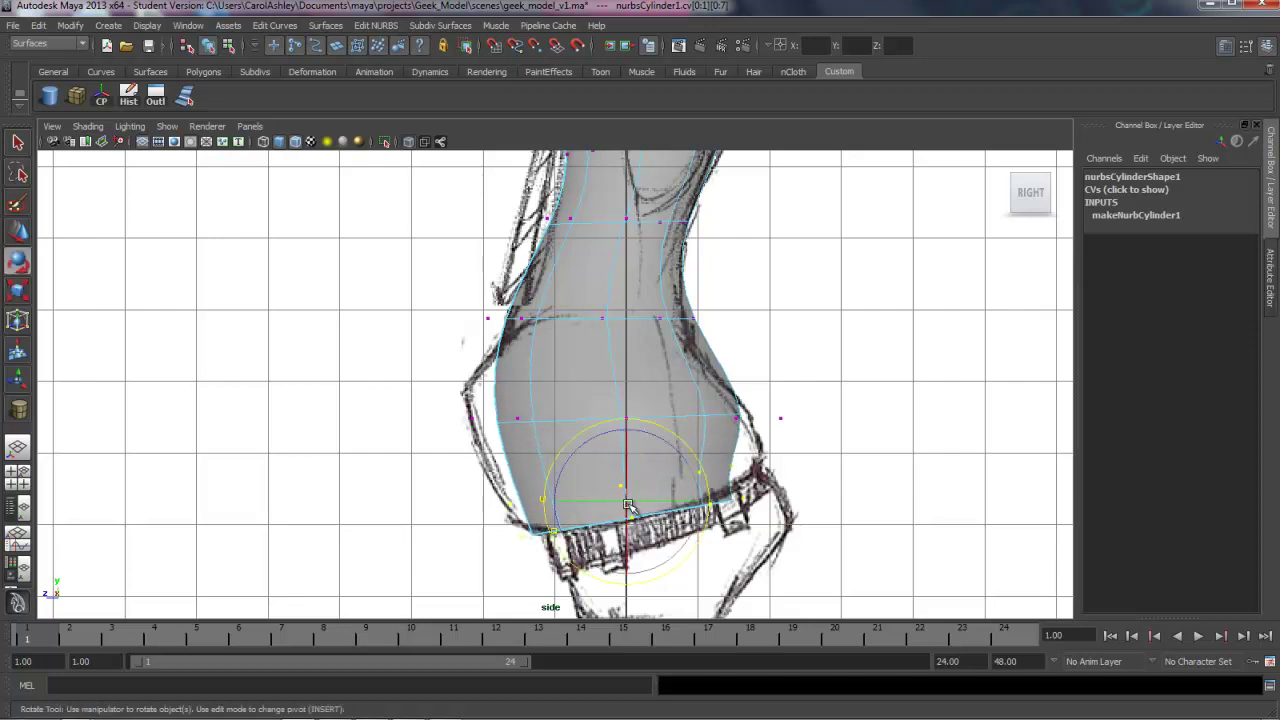
key("w")
mouse_move(626, 504)
left_mouse_down()
mouse_move(623, 492)
mouse_move(640, 499)
left_mouse_up()
- Move the back vertices of the belly and bottom rows to the drawn lower back and belt line
left_click_drag(789, 394, 733, 432)
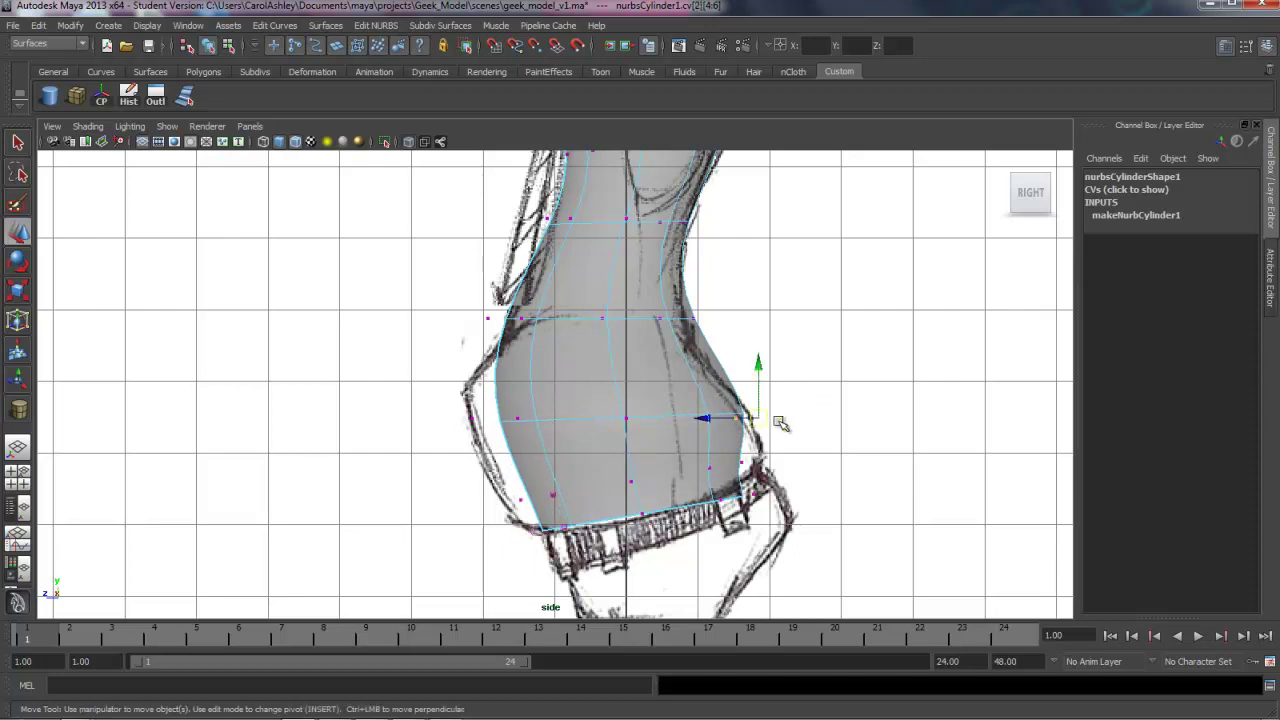
left_click_drag(822, 447, 692, 528)
left_click_drag(732, 485, 757, 466)
left_click_drag(607, 473, 641, 505)
- Reposition the front and middle vertices of the belly and lower rows to round the belly along the drawn front outline
left_click_drag(430, 389, 600, 447)
left_click_drag(497, 418, 526, 503)
left_click_drag(411, 397, 640, 457)
left_click_drag(525, 426, 524, 411)
left_click_drag(455, 462, 572, 517)
left_click_drag(398, 389, 532, 436)
left_click_drag(449, 457, 505, 507)
left_click_drag(380, 380, 476, 409)
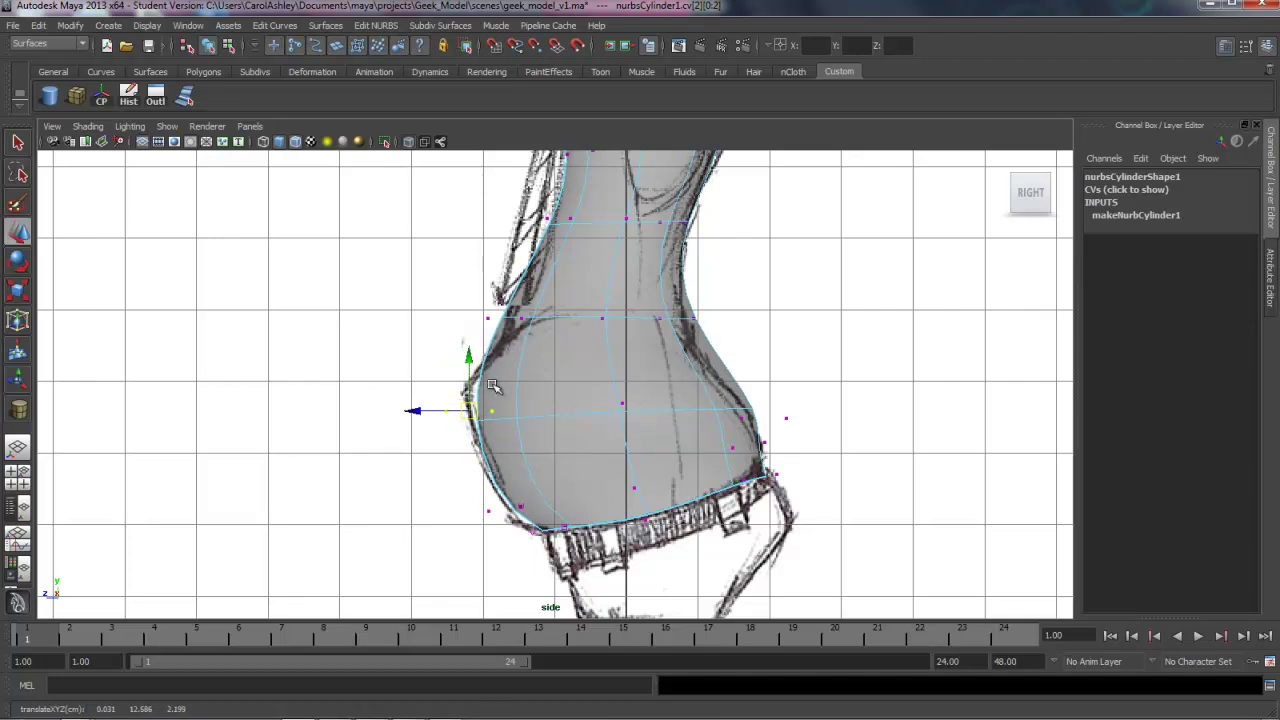
- Adjust the lower front control vertices to fit the bottom of the belly where it meets the belt
scroll(493, 390, "up", 2)
middle_click_drag(522, 545, 509, 478, "alt")
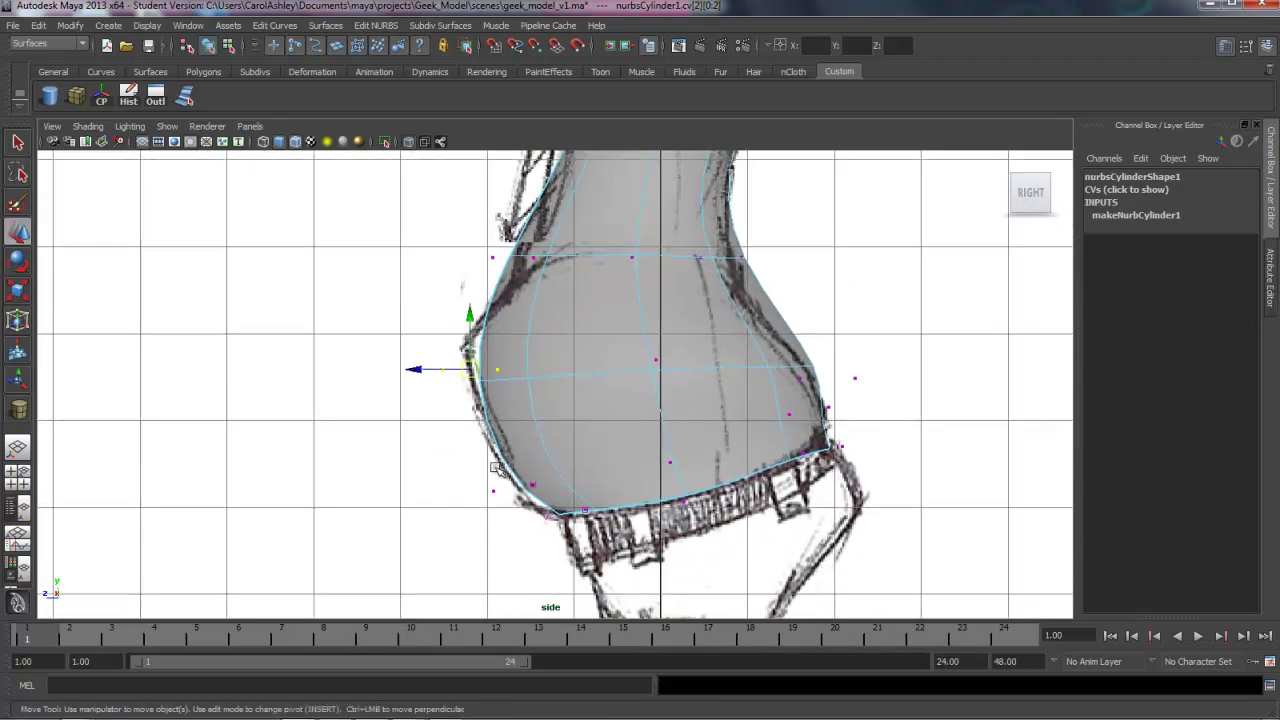
left_click_drag(457, 433, 608, 538)
left_click_drag(540, 501, 536, 499)
left_click_drag(616, 539, 600, 510)
- Move the belly row's back control vertices inward to the drawn lower back outline
scroll(494, 528, "up", 2)
middle_click_drag(632, 472, 572, 551, "alt")
right_click_drag(736, 486, 648, 470, "alt")
middle_click_drag(655, 462, 655, 504, "alt")
left_click_drag(610, 377, 679, 453)
scroll(845, 490, "up", 3)
scroll(843, 475, "down", 4)
scroll(792, 497, "up", 2)
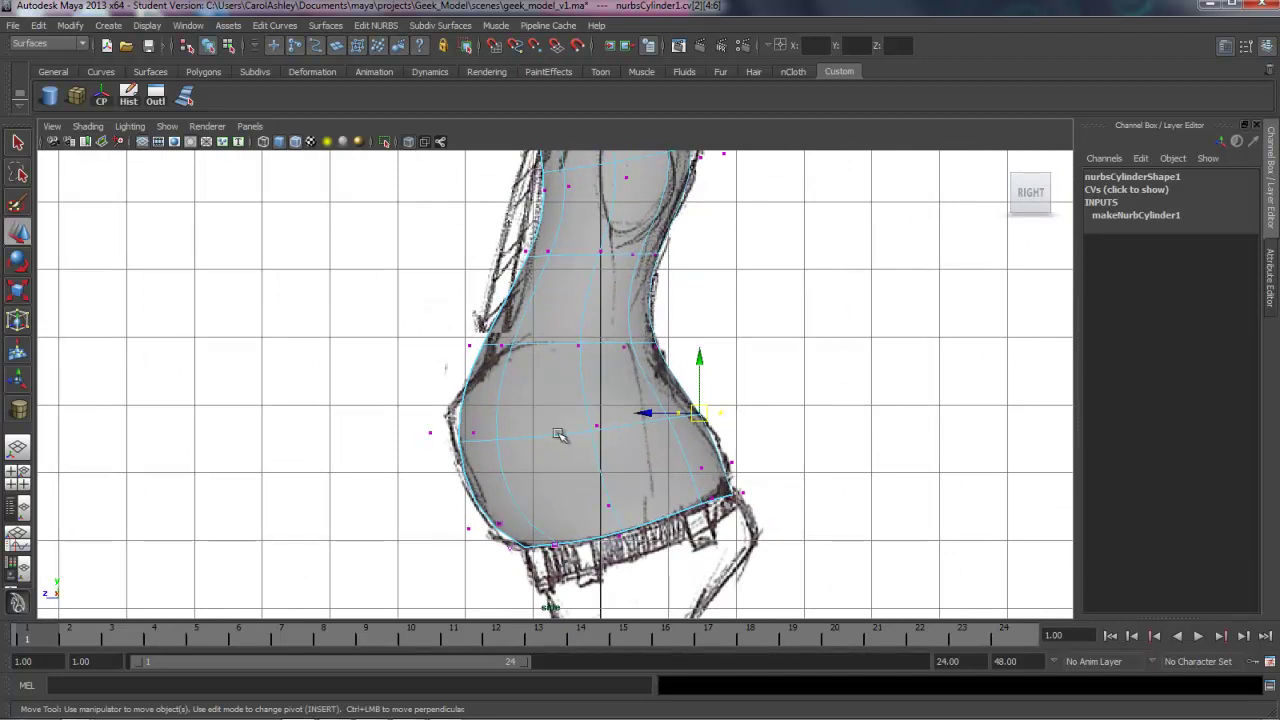
scroll(584, 463, "up", 1)
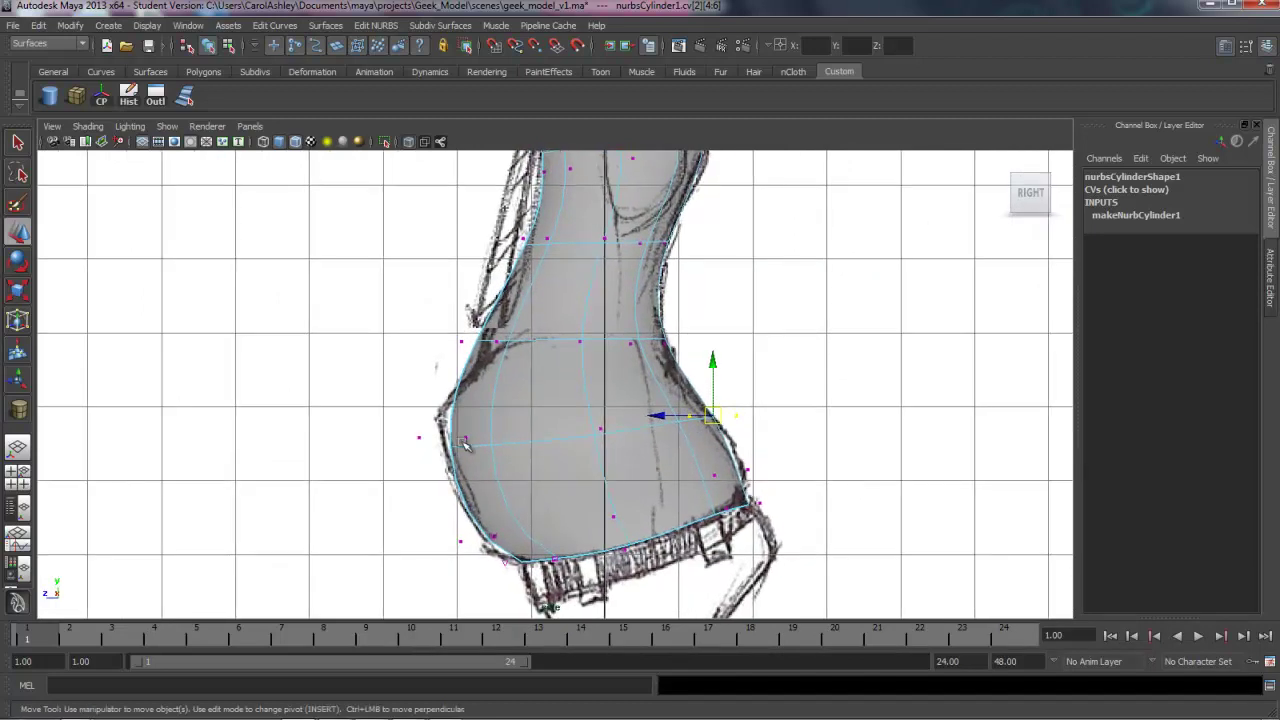
- Pull the belly row's outermost back control vertex outward and bring it back near the drawn outline
left_click(736, 414)
left_click_drag(736, 414, 800, 507)
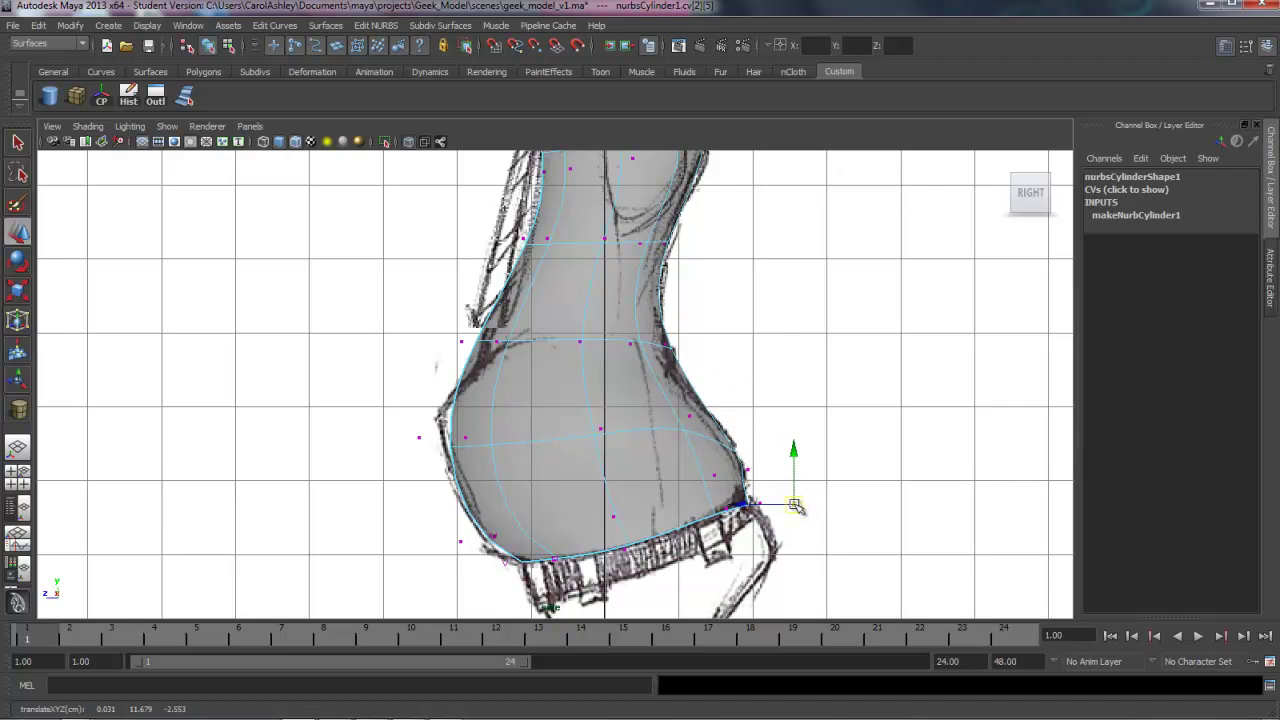
left_click_drag(795, 507, 729, 408)
- Move the back vertices of the bottom two rows up slightly and fit the lower back corner to the belt
left_click_drag(798, 454, 698, 486)
left_click_drag(823, 445, 695, 546)
left_click_drag(741, 492, 742, 485)
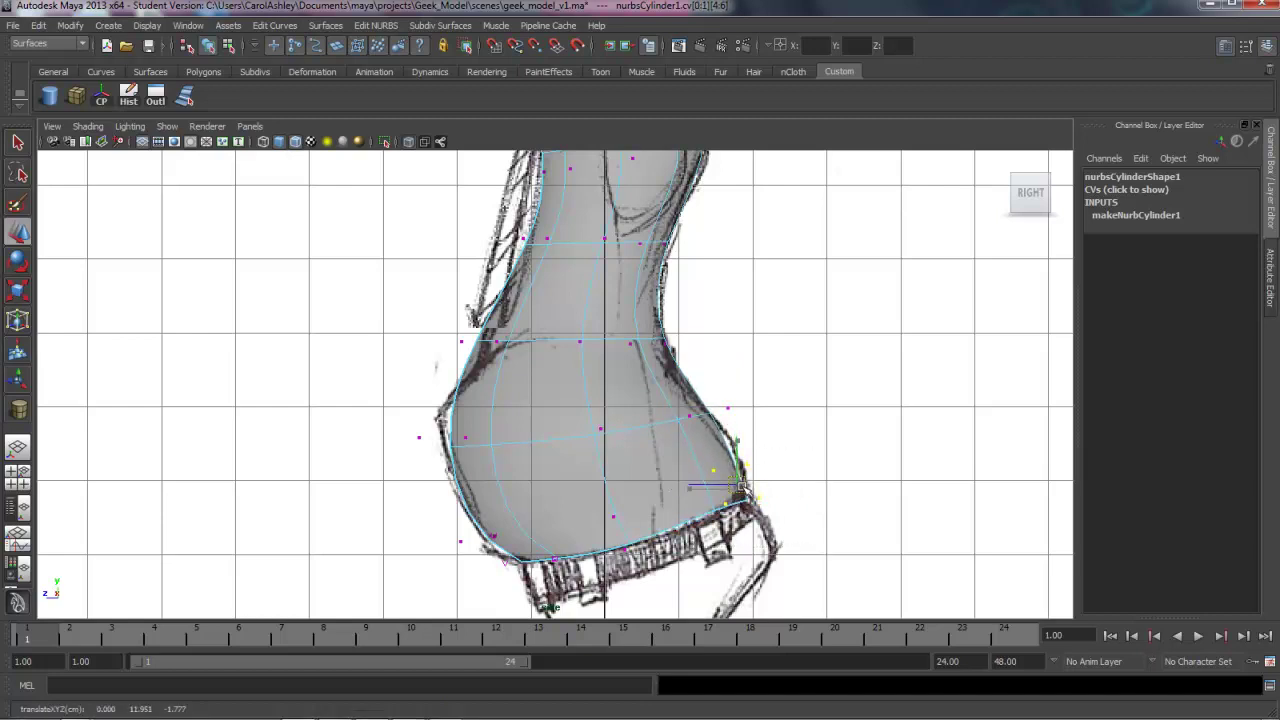
left_click_drag(808, 434, 758, 490)
right_click_drag(758, 490, 787, 497, "alt")
middle_click_drag(787, 497, 732, 409, "alt")
right_click_drag(732, 409, 845, 470, "alt")
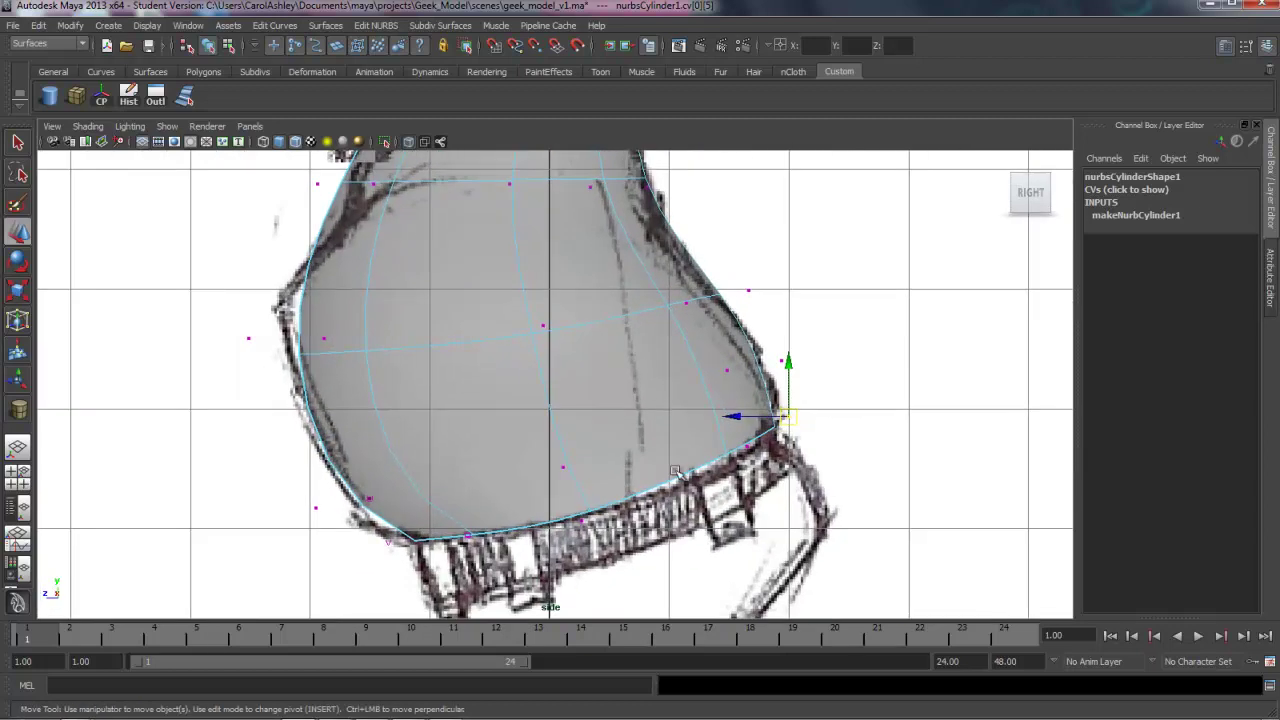
left_click_drag(709, 432, 748, 456)
- Adjust the belly row's outermost front control vertex to bring the surface onto the drawn front of the belly
middle_click_drag(628, 438, 734, 497, "alt")
middle_click_drag(574, 484, 658, 493, "alt")
left_click_drag(701, 357, 716, 400)
middle_click_drag(692, 479, 720, 512, "alt")
mouse_move(431, 413)
left_mouse_down()
mouse_move(478, 468)
mouse_move(418, 432)
mouse_move(440, 436)
left_mouse_up()
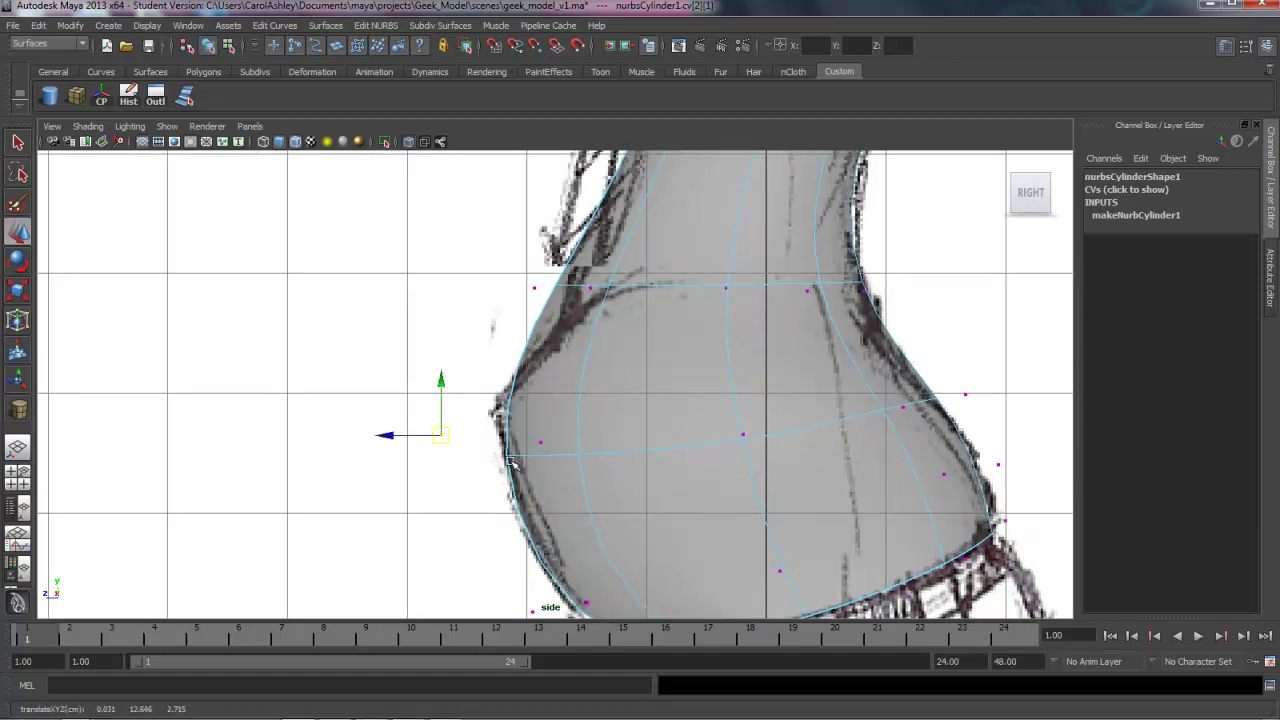
scroll(527, 475, "up", 3)
middle_click_drag(603, 489, 622, 500, "alt")
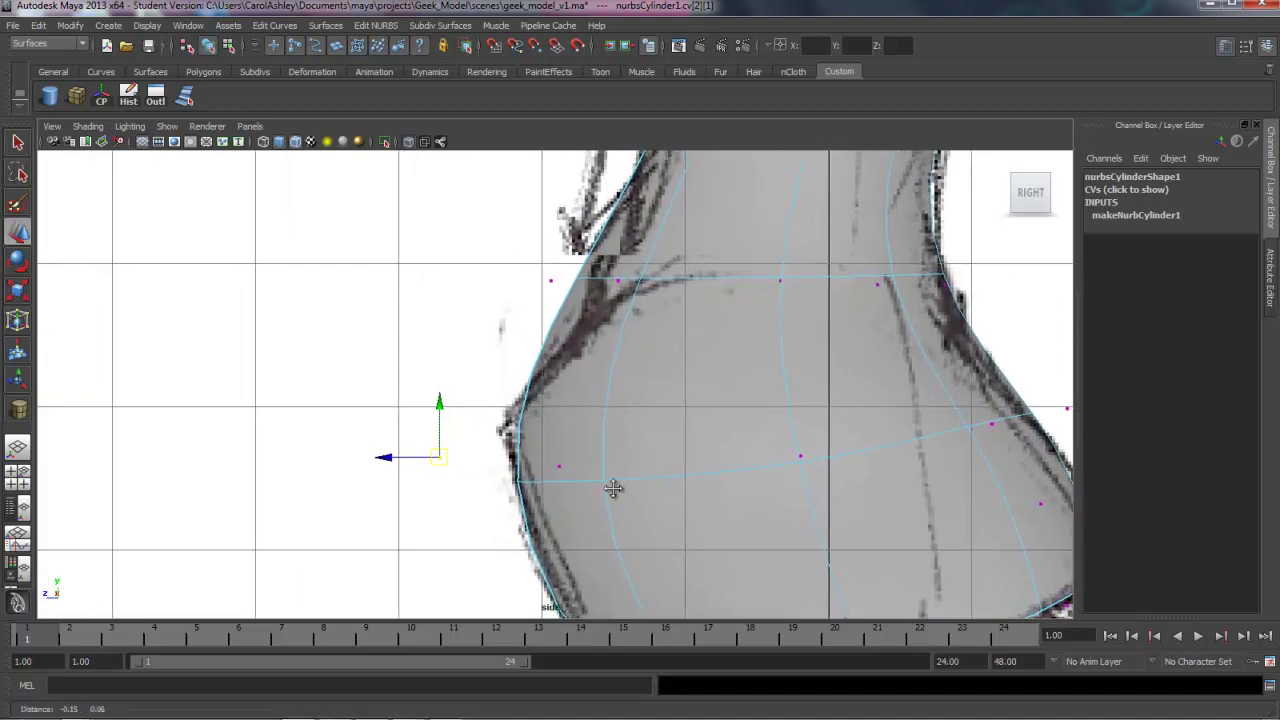
mouse_move(439, 458)
left_mouse_down()
mouse_move(470, 463)
mouse_move(450, 458)
left_mouse_up()
- Pull the waist row's front control vertices outward and bring them back near the drawn front outline
middle_click_drag(566, 443, 549, 491, "alt")
left_click_drag(484, 292, 657, 367)
left_click_drag(593, 335, 371, 319)
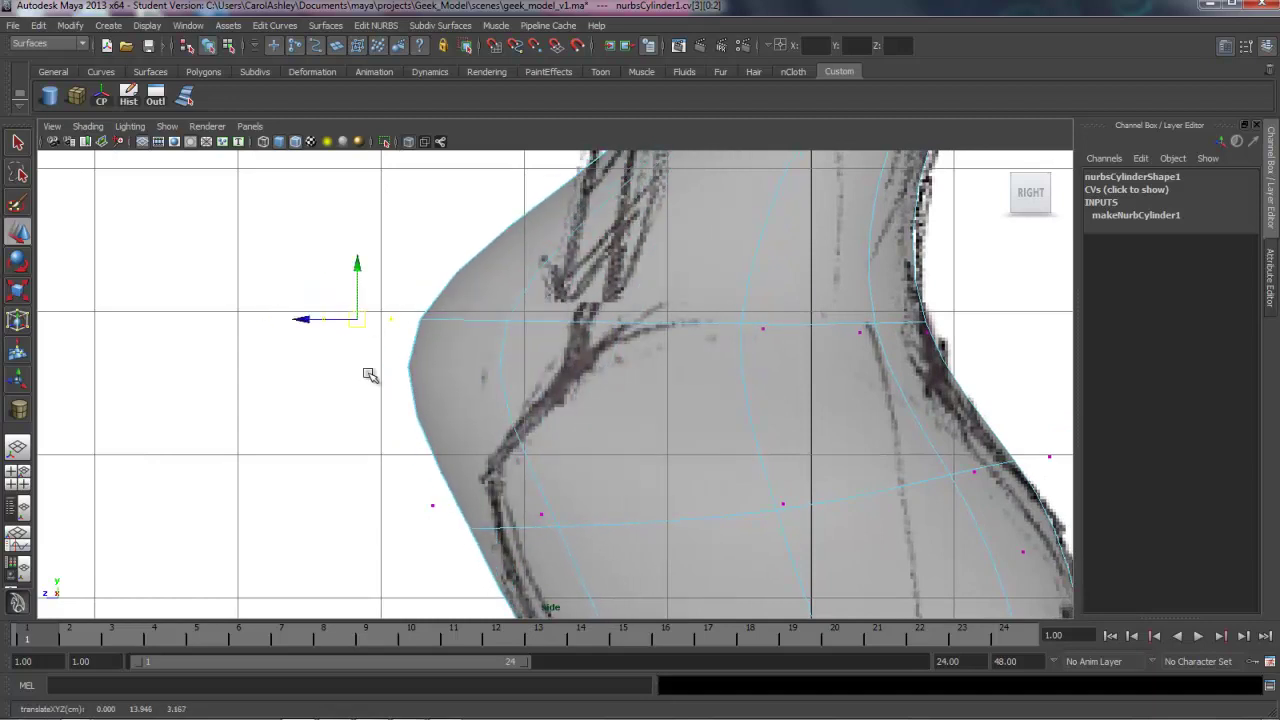
left_click(300, 366)
left_click_drag(309, 334, 362, 305)
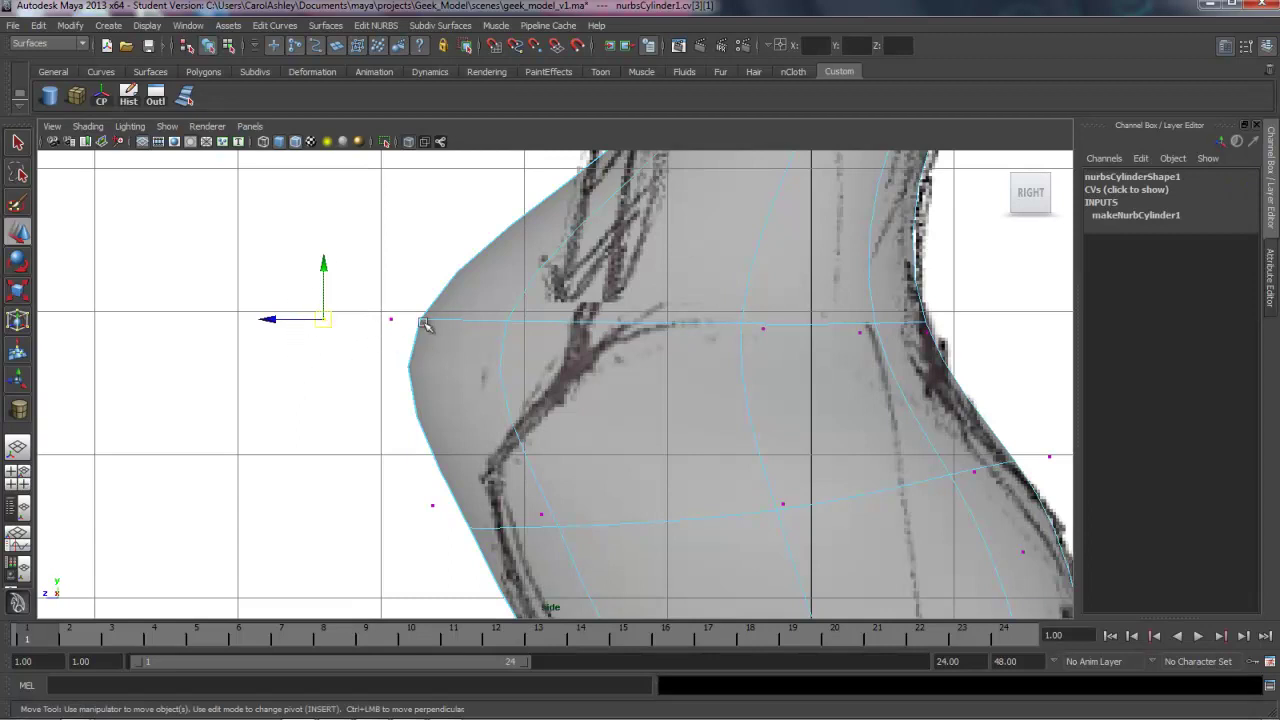
left_click_drag(238, 275, 435, 361)
left_click_drag(359, 320, 583, 351)
mouse_move(404, 465)
left_mouse_down()
mouse_move(530, 541)
mouse_move(470, 500)
left_mouse_up()
- Fit the waist row's outermost front and back control vertices to the drawn torso outline
middle_click_drag(617, 421, 552, 495, "alt")
left_click(552, 426)
left_click_drag(556, 430, 585, 432)
left_click_drag(671, 371, 722, 436)
left_click_drag(900, 360, 855, 432)
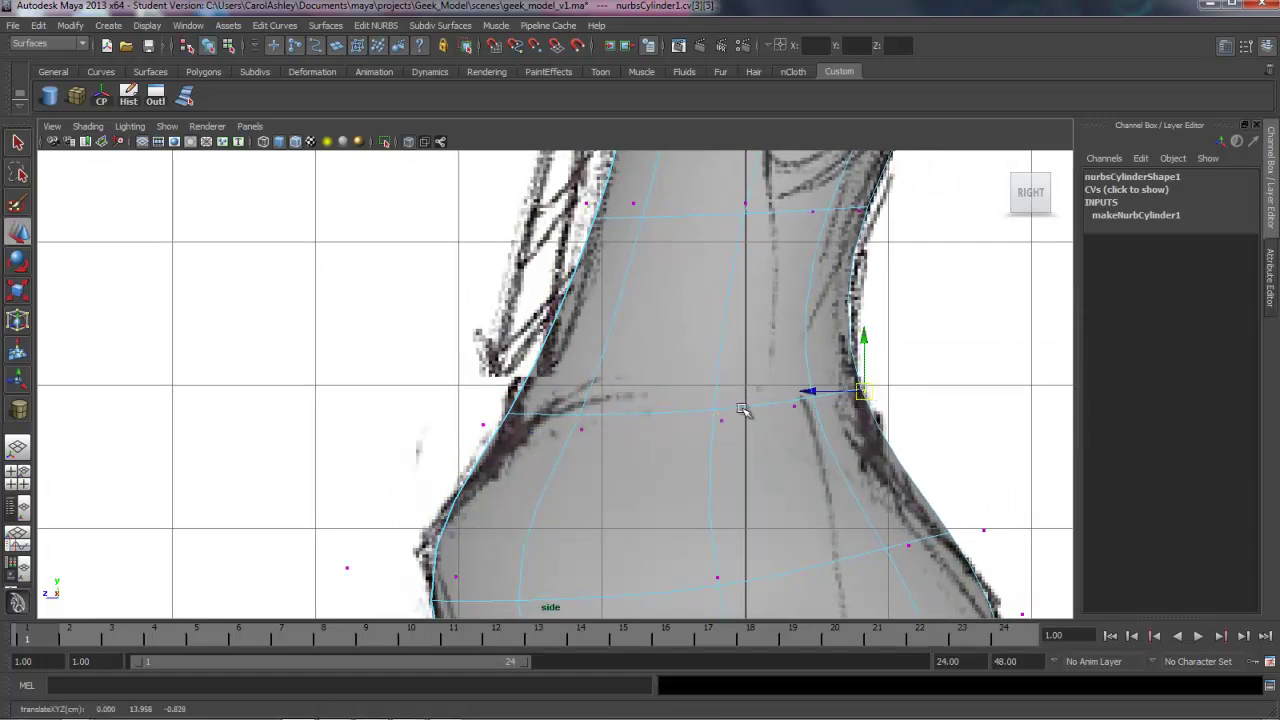
left_click_drag(868, 394, 874, 414)
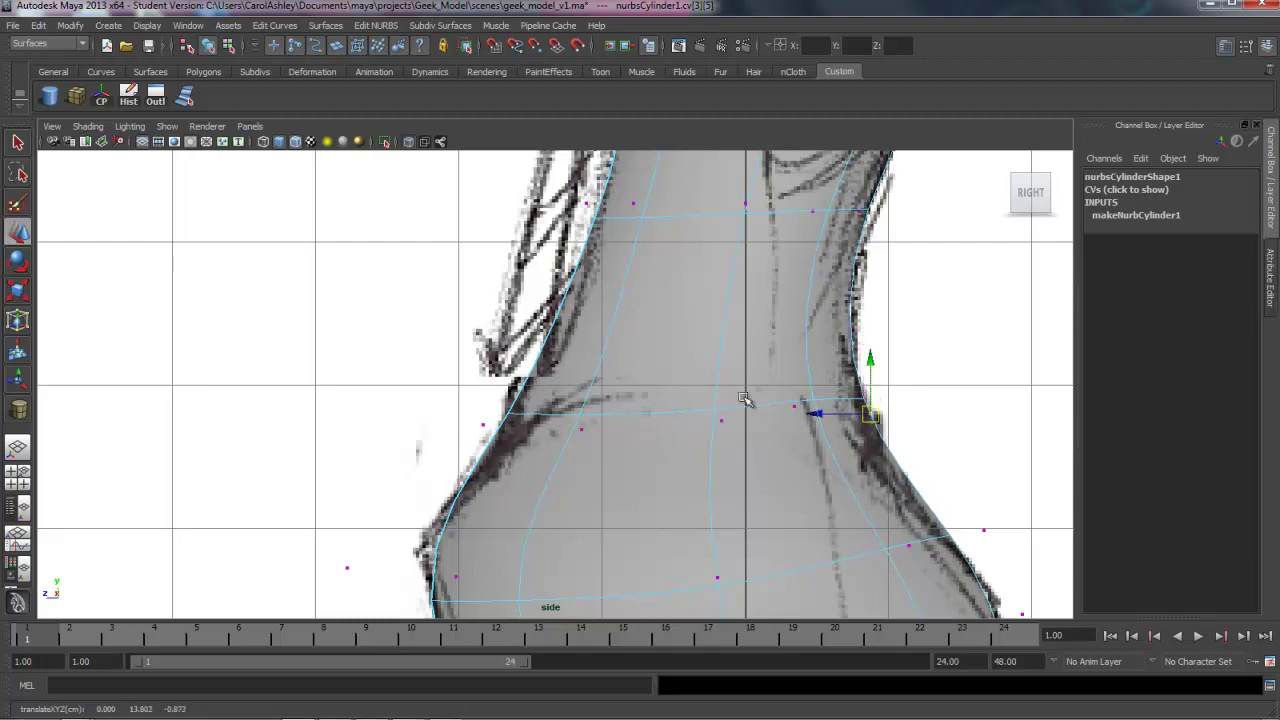
- Raise the waist row's side and inner front vertices and lower its outermost front and back vertices to follow the drawn waist crease
mouse_move(705, 398)
left_mouse_down()
mouse_move(737, 441)
mouse_move(714, 396)
left_mouse_up()
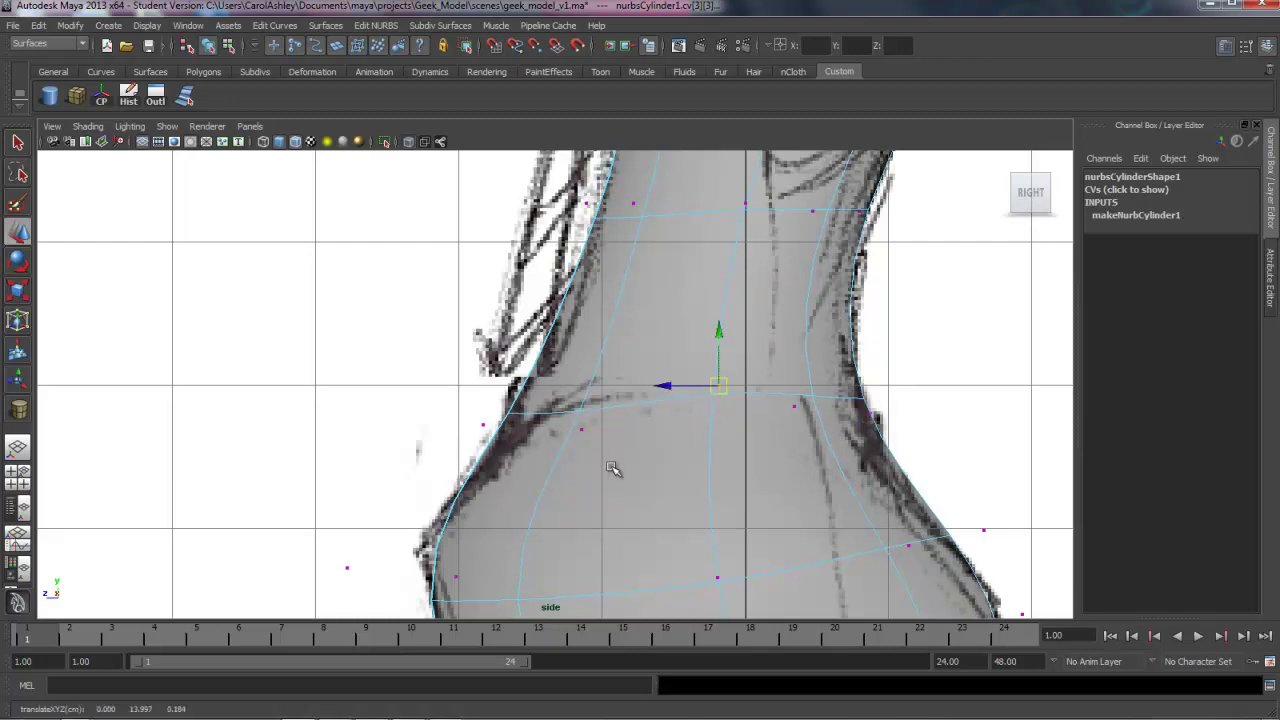
left_click_drag(610, 464, 603, 397)
left_click(483, 425)
left_click_drag(483, 425, 467, 463)
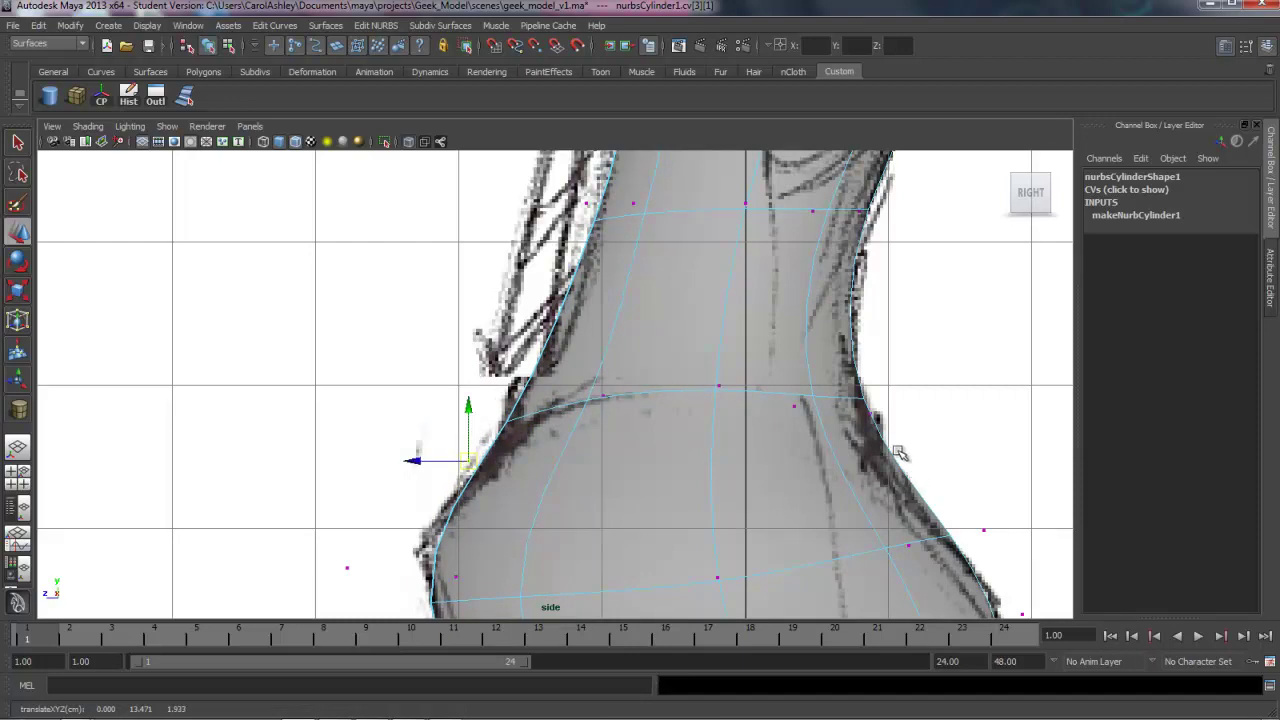
left_click_drag(942, 373, 880, 435)
- Move the belly row's outermost back control vertex inward to fit the drawn lower back
middle_click_drag(872, 497, 832, 406, "alt")
left_click_drag(989, 408, 917, 406)
middle_click_drag(750, 526, 786, 489, "alt")
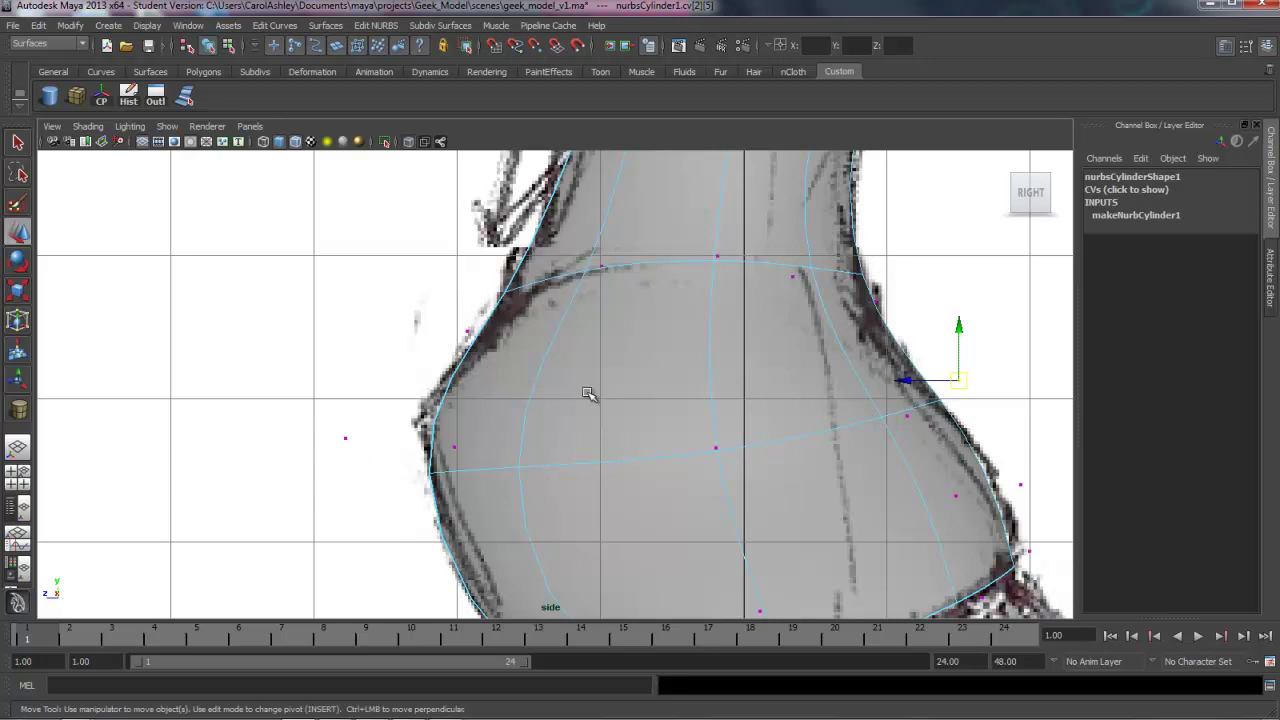
middle_click_drag(934, 516, 874, 494, "alt")
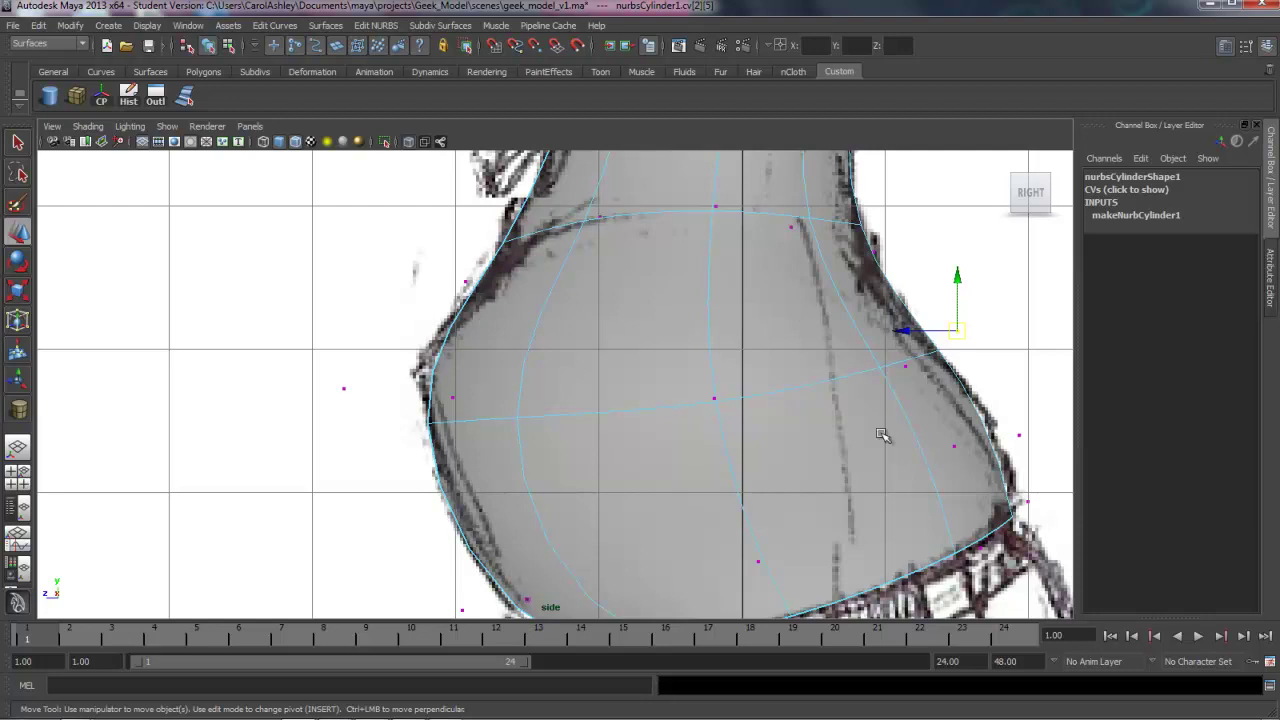
- Rotate the top two rows of control vertices to the slope of the drawn neckline and move them down into place
middle_click_drag(843, 421, 823, 423, "alt")
mouse_move(706, 434)
middle_mouse_down("alt")
mouse_move(723, 523)
mouse_move(711, 506)
mouse_move(674, 514)
mouse_move(652, 446)
mouse_move(651, 489)
mouse_move(591, 520)
middle_mouse_up("alt")
middle_click_drag(563, 258, 565, 375, "alt")
left_click_drag(351, 277, 891, 391)
left_click_drag(343, 222, 864, 430)
left_click_drag(409, 279, 869, 410)
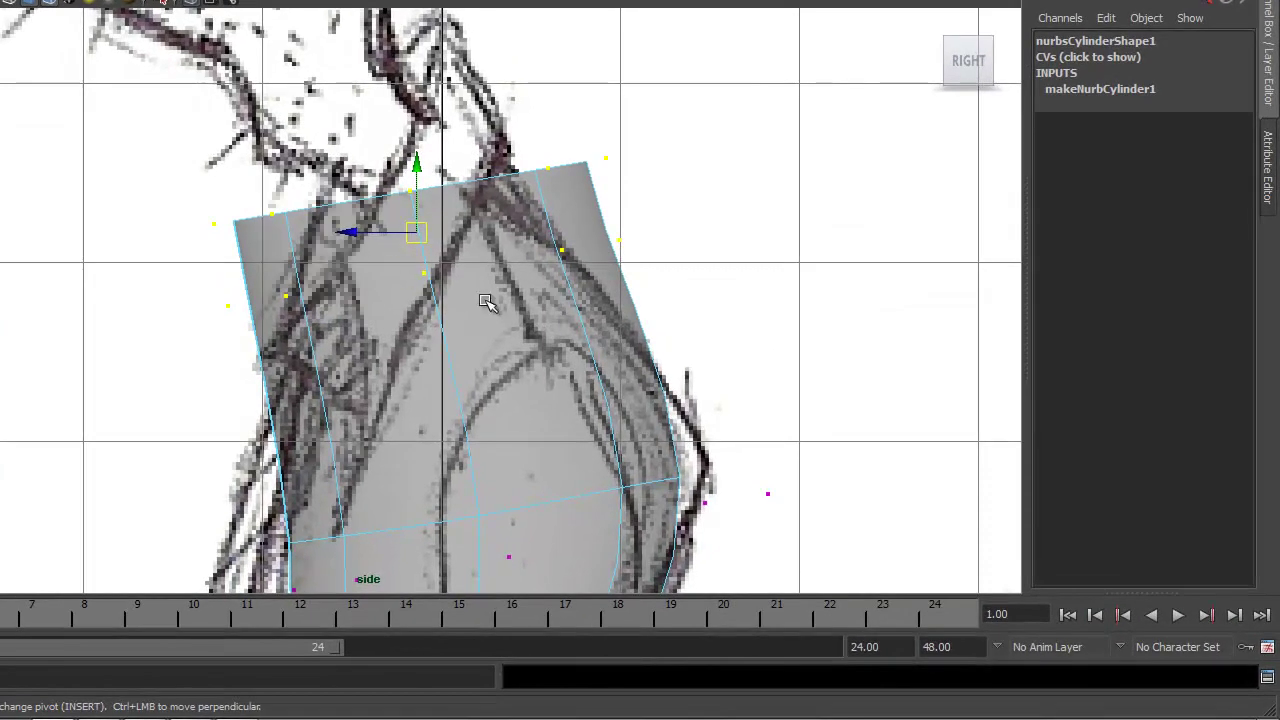
key("e")
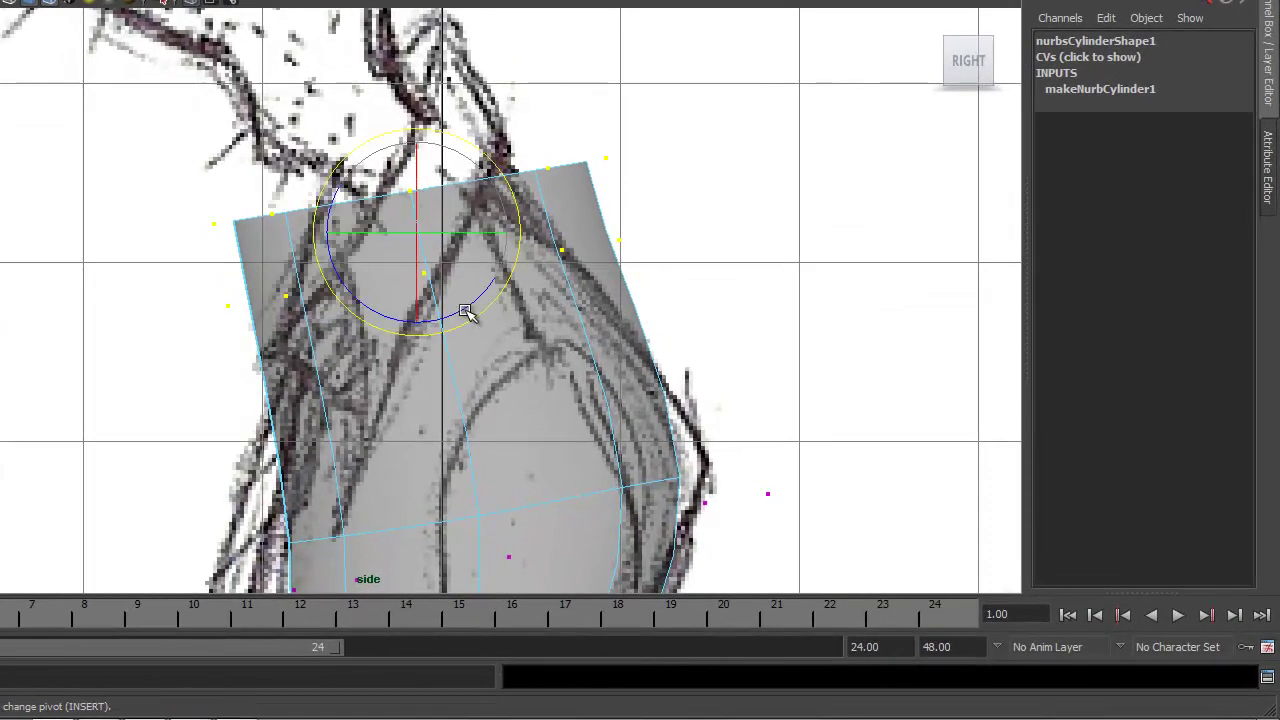
left_click_drag(463, 309, 489, 270)
key("w")
left_click_drag(423, 246, 450, 298)
- Move the back control vertices of the top two rows down and inward onto the drawn nape
middle_click_drag(511, 444, 489, 422, "alt")
left_click_drag(612, 107, 478, 264)
left_click_drag(556, 166, 537, 228)
middle_click_drag(694, 420, 697, 406, "alt")
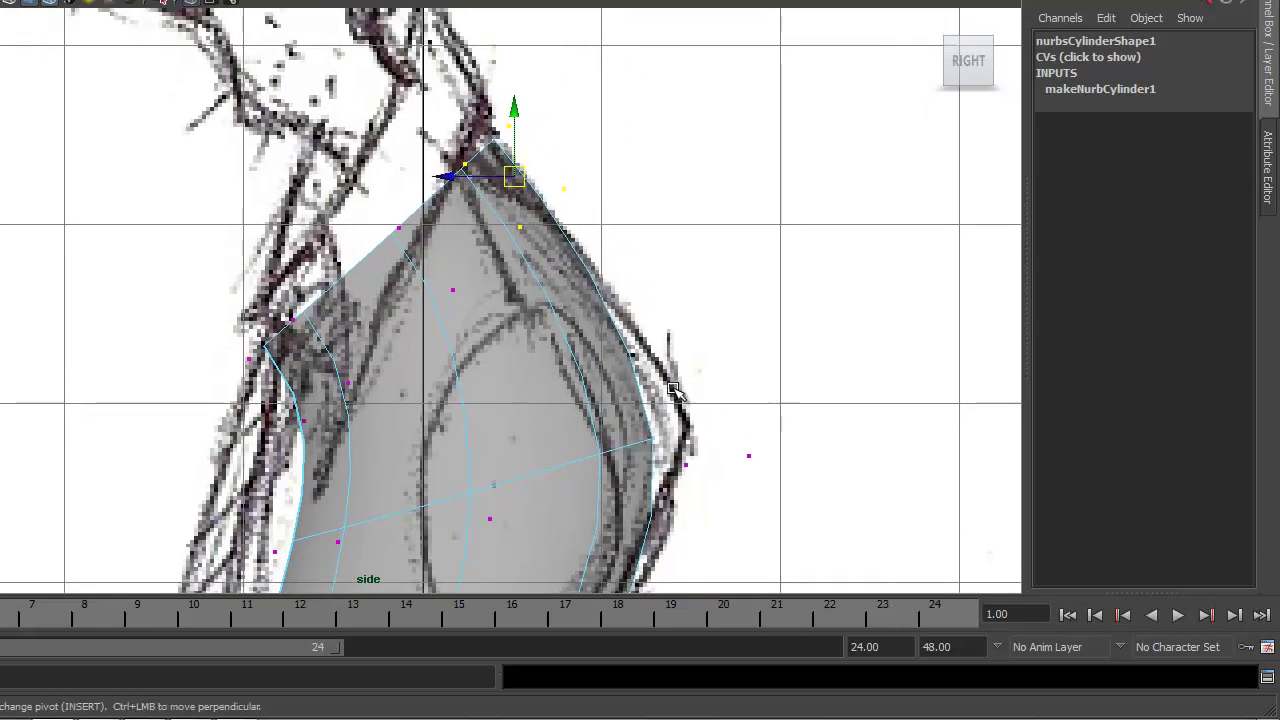
- Move the upper back row's back vertices outward and up to the drawn back, and refine the control vertices around the neckline
left_click_drag(650, 482, 754, 437)
middle_click_drag(794, 489, 811, 366, "alt")
left_click(504, 397)
left_click_drag(504, 397, 497, 374)
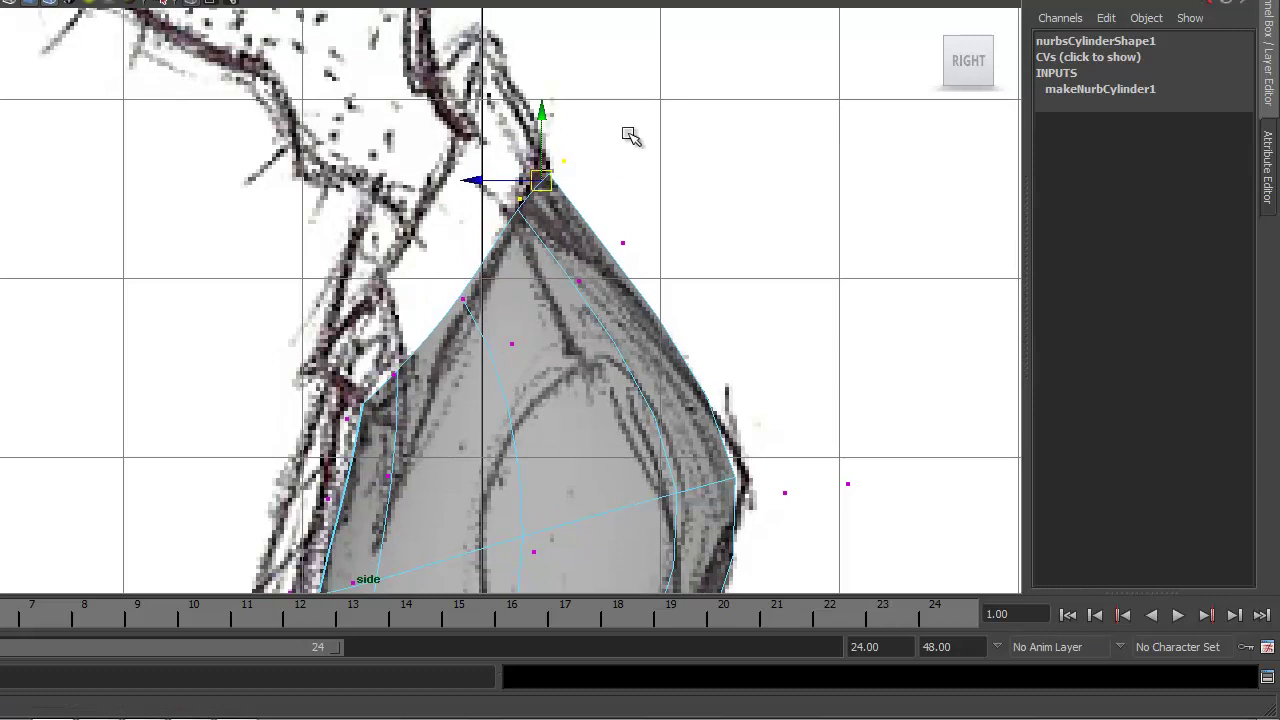
left_click_drag(630, 133, 559, 132)
middle_click_drag(584, 349, 562, 304, "alt")
left_click_drag(652, 157, 567, 229)
- Select the whole row of control vertices between chest and waist and nudge it vertically
middle_click_drag(640, 400, 771, 340, "alt")
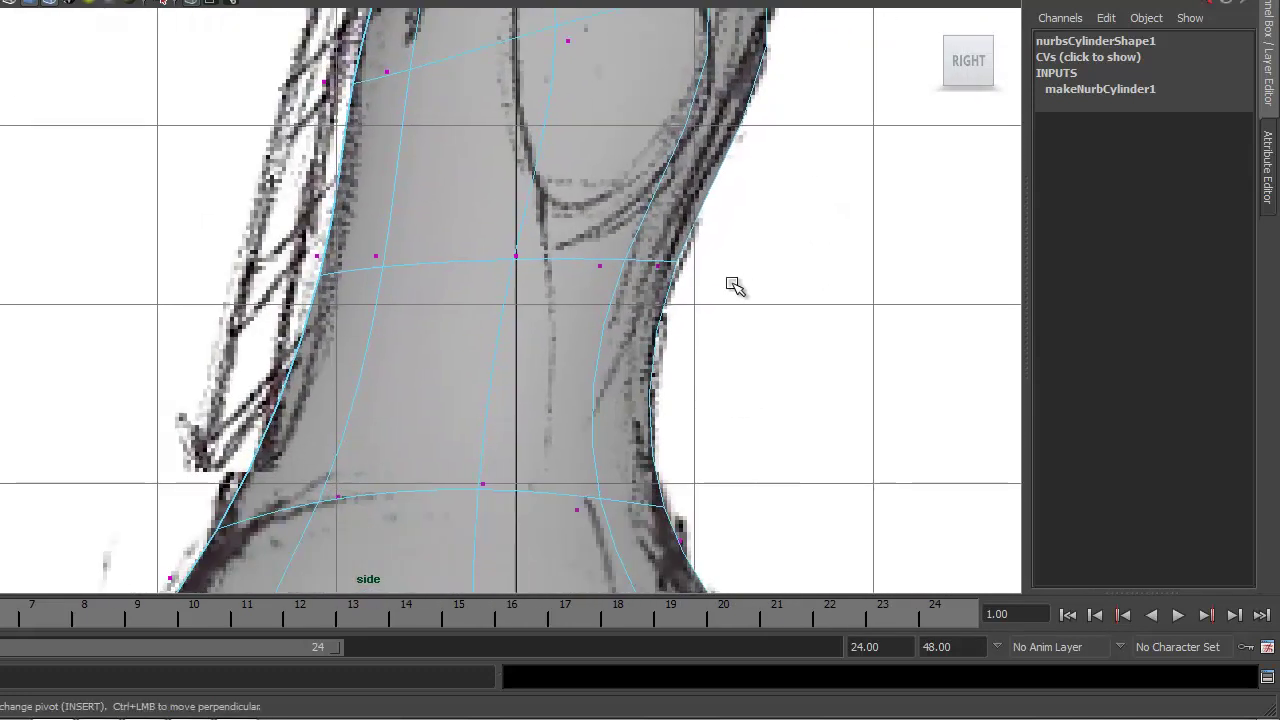
middle_click_drag(737, 297, 714, 441, "alt")
left_click_drag(168, 308, 817, 417)
middle_click_drag(781, 472, 773, 402, "alt")
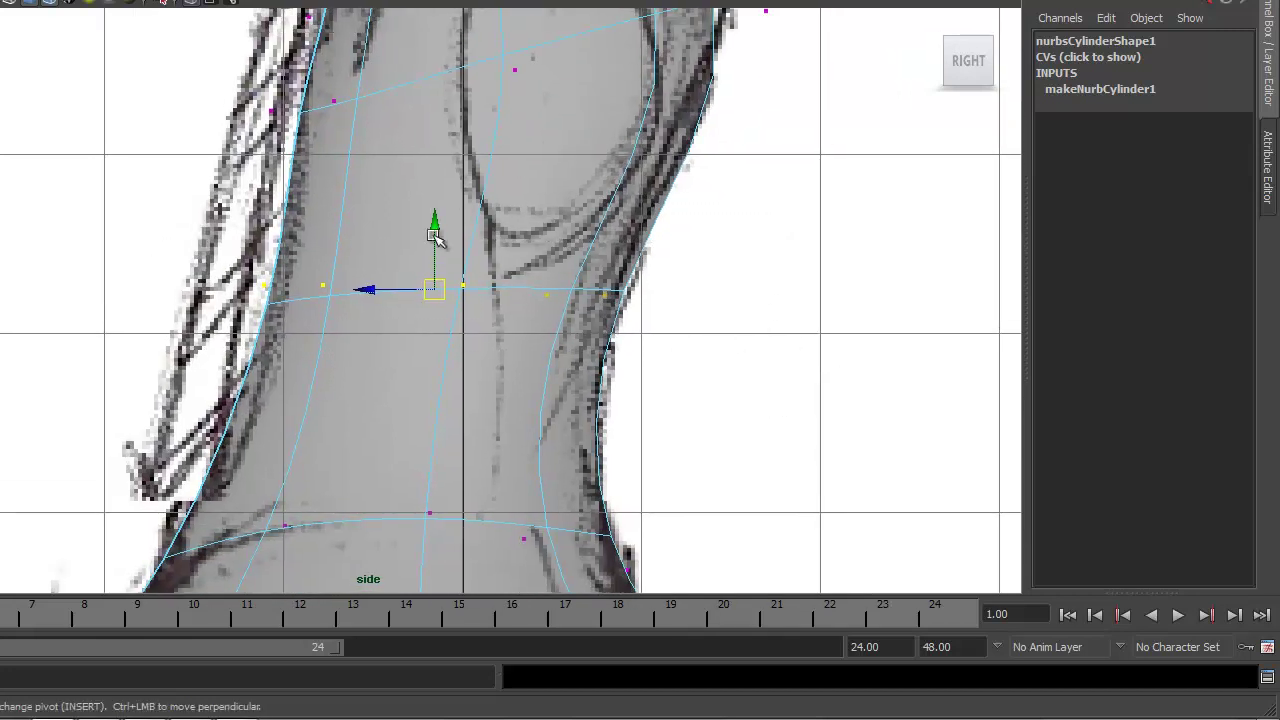
left_click_drag(433, 230, 433, 231)
- Examine the torso surface from the front, back and underside in the perspective view
scroll(643, 309, "down", 8)
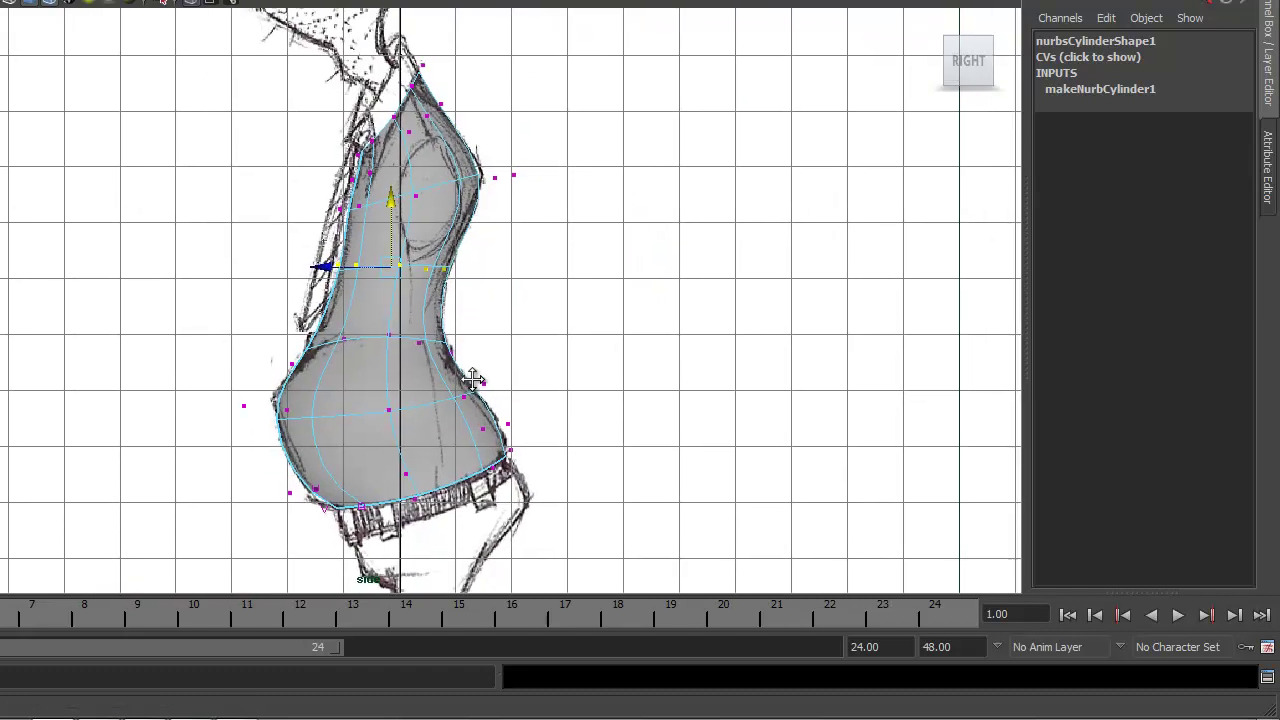
key("space")
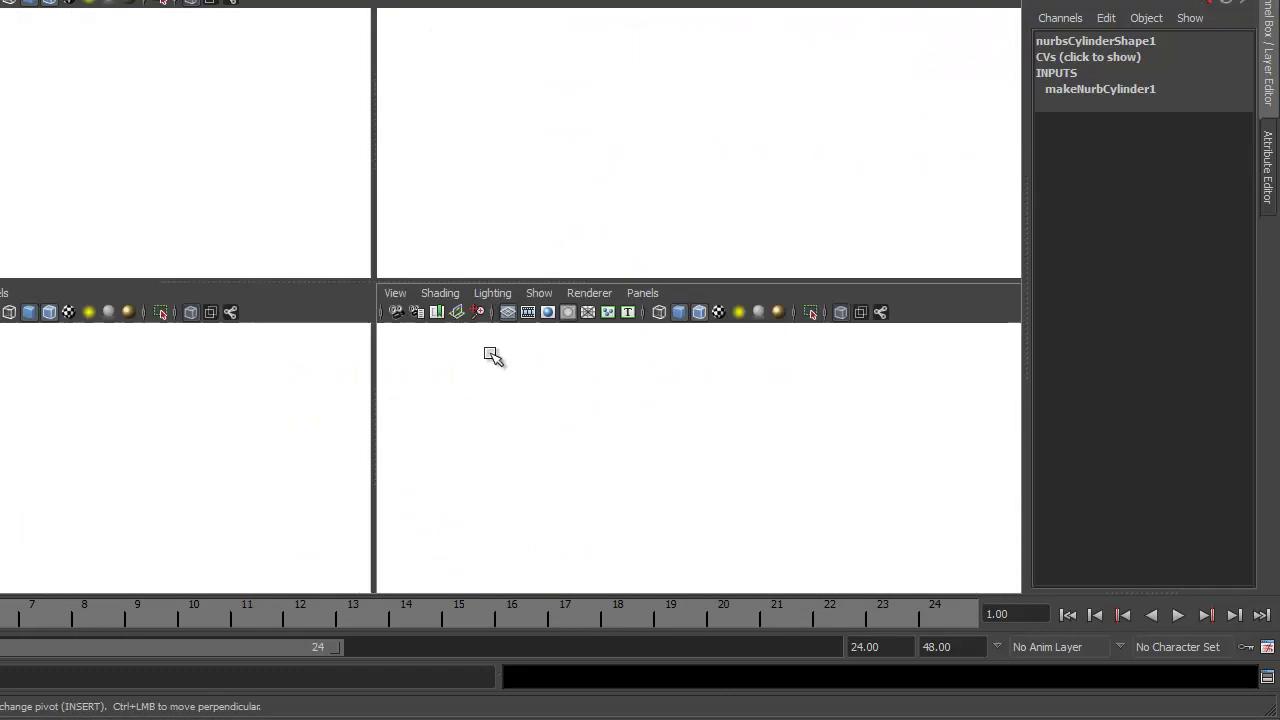
key("space")
left_click_drag(564, 326, 520, 414, "alt")
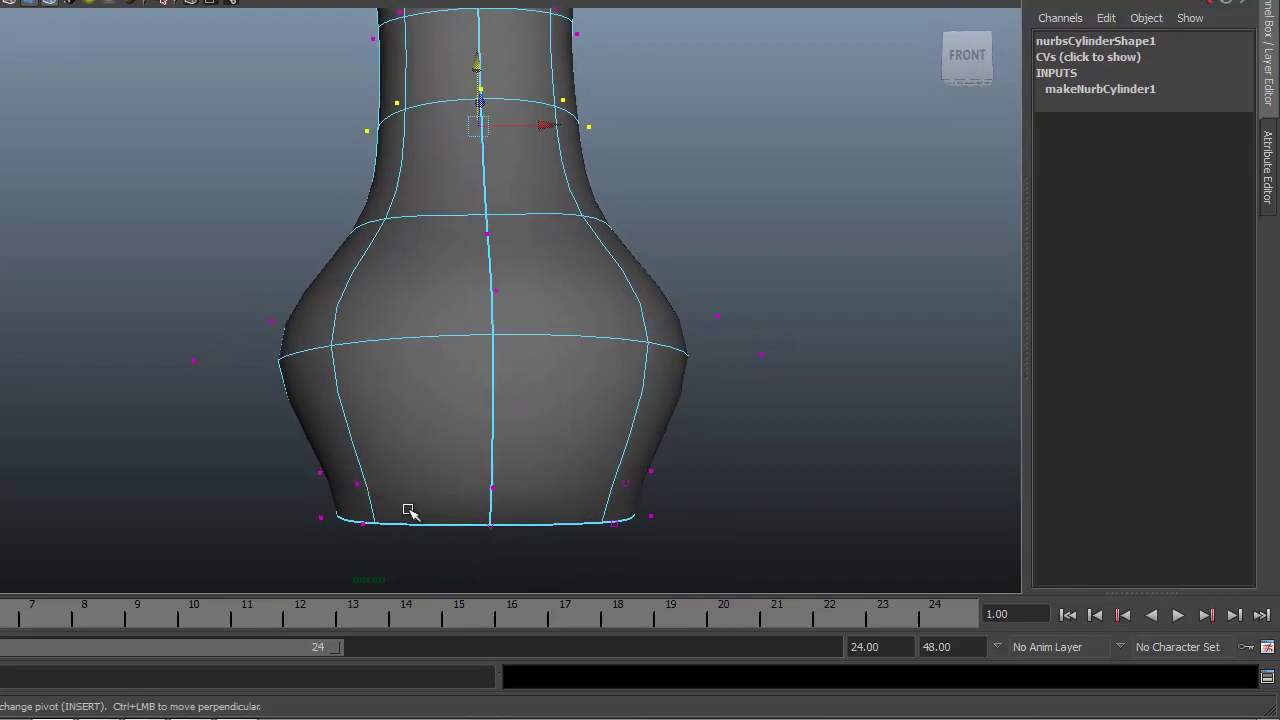
left_click_drag(471, 497, 410, 452, "alt")
left_click_drag(548, 477, 548, 478)
left_click_drag(548, 478, 186, 338, "alt")
left_click_drag(357, 364, 453, 448, "alt")
key("ctrl+z")
left_click_drag(535, 520, 414, 471, "alt")
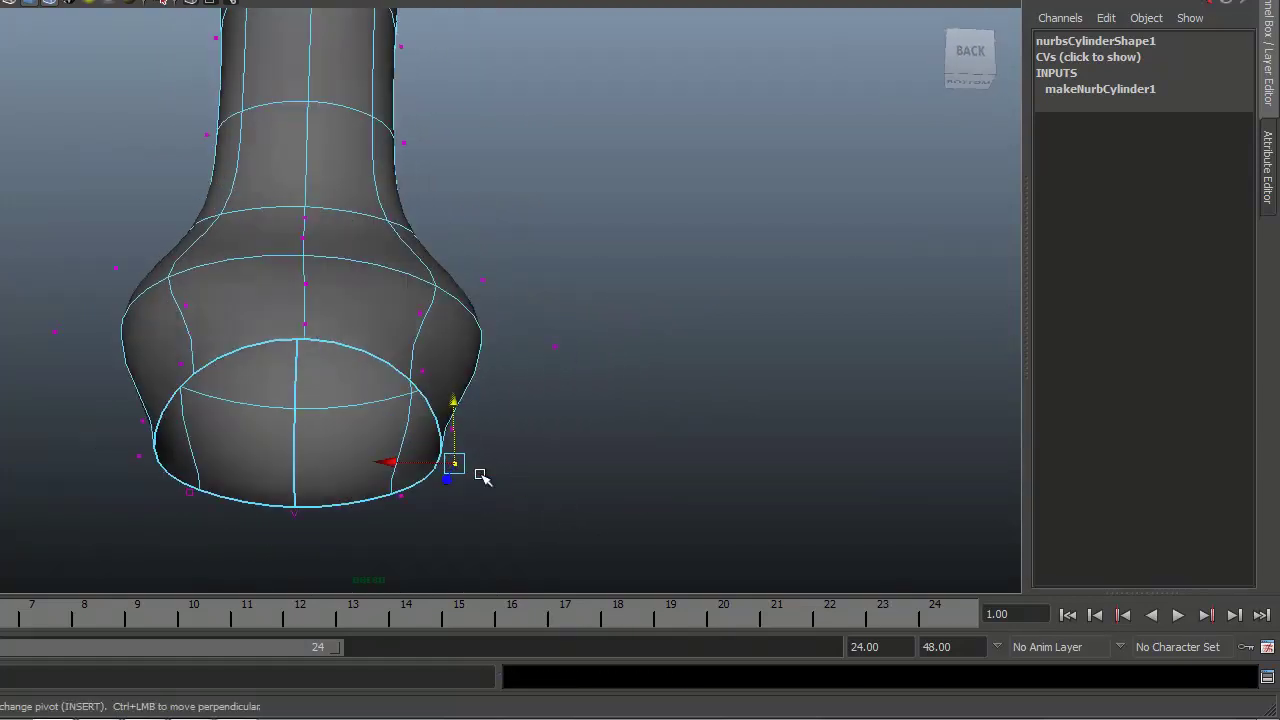
key("ctrl+z")
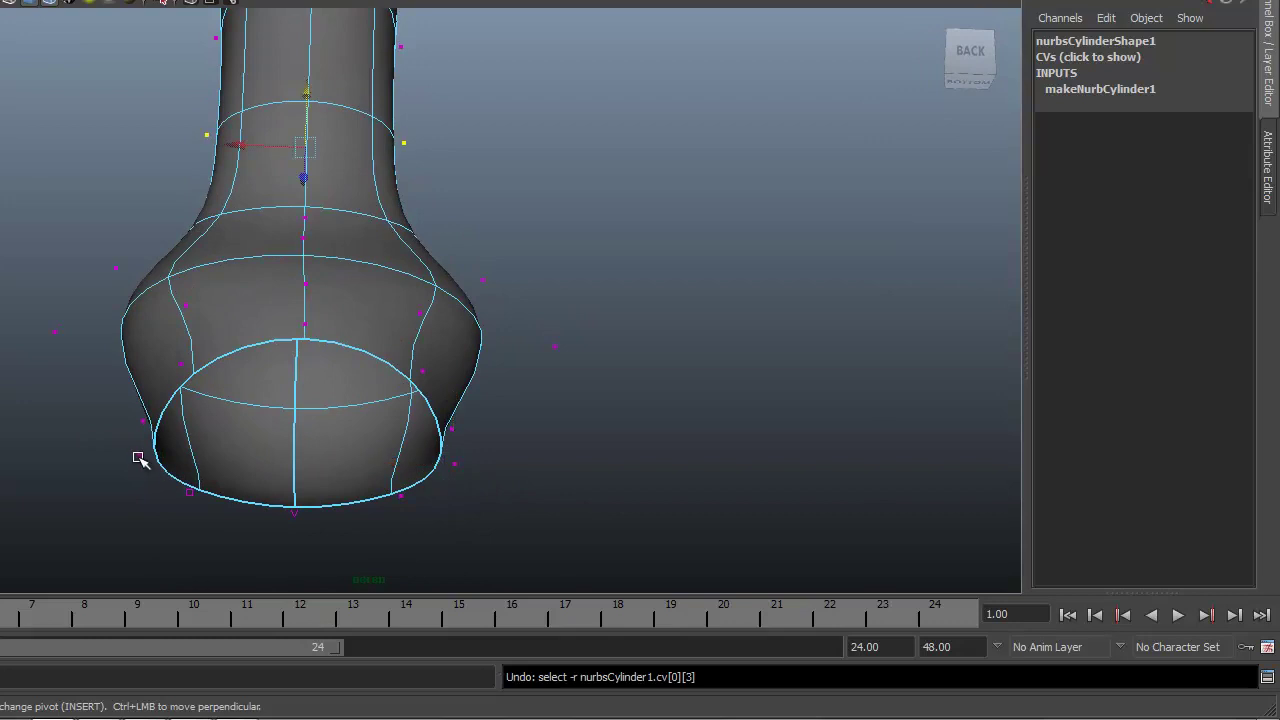
- Scale the bottom row's two outermost side control vertices closer together to narrow the hem
left_click(139, 457)
left_click(456, 464, "shift")
key("r")
left_click_drag(207, 457, 221, 458)
mouse_move(301, 477)
left_mouse_down("alt")
mouse_move(306, 443)
mouse_move(291, 460)
left_mouse_up("alt")
left_click_drag(205, 451, 599, 487)
- In the front view, scale the side vertices of the row above the hem apart to match the drawn lower belly
key("space")
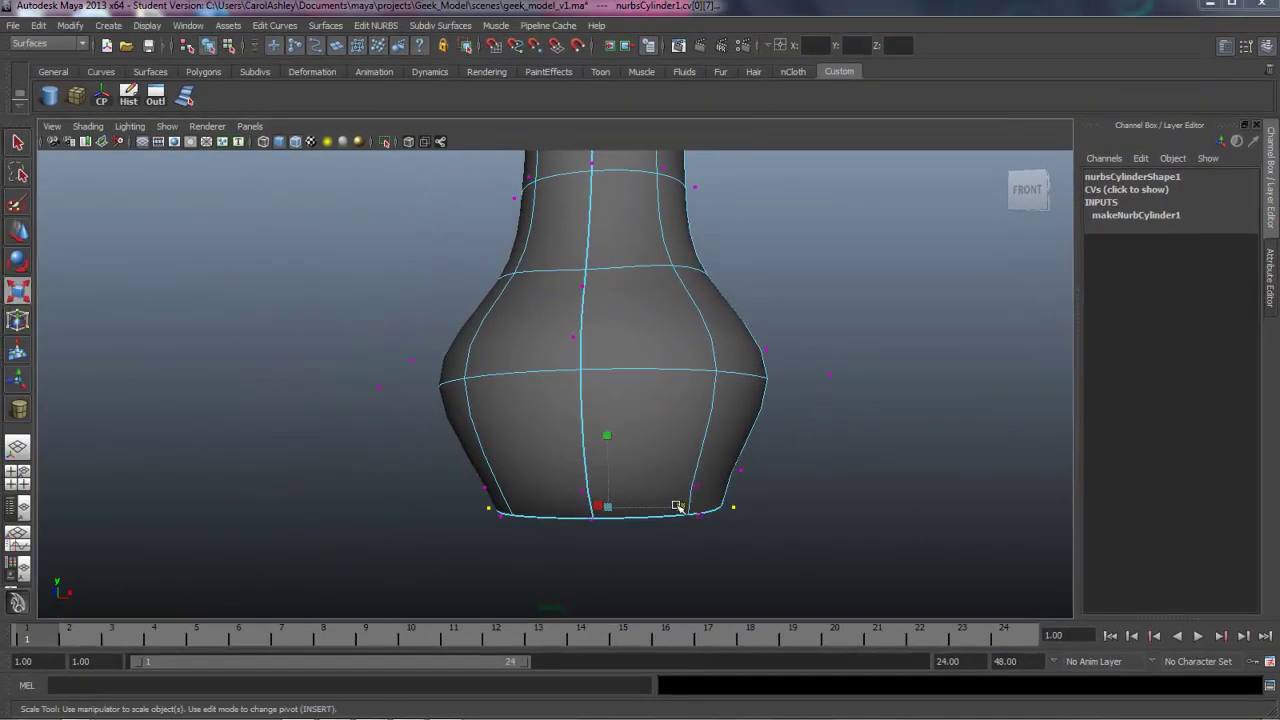
key("space")
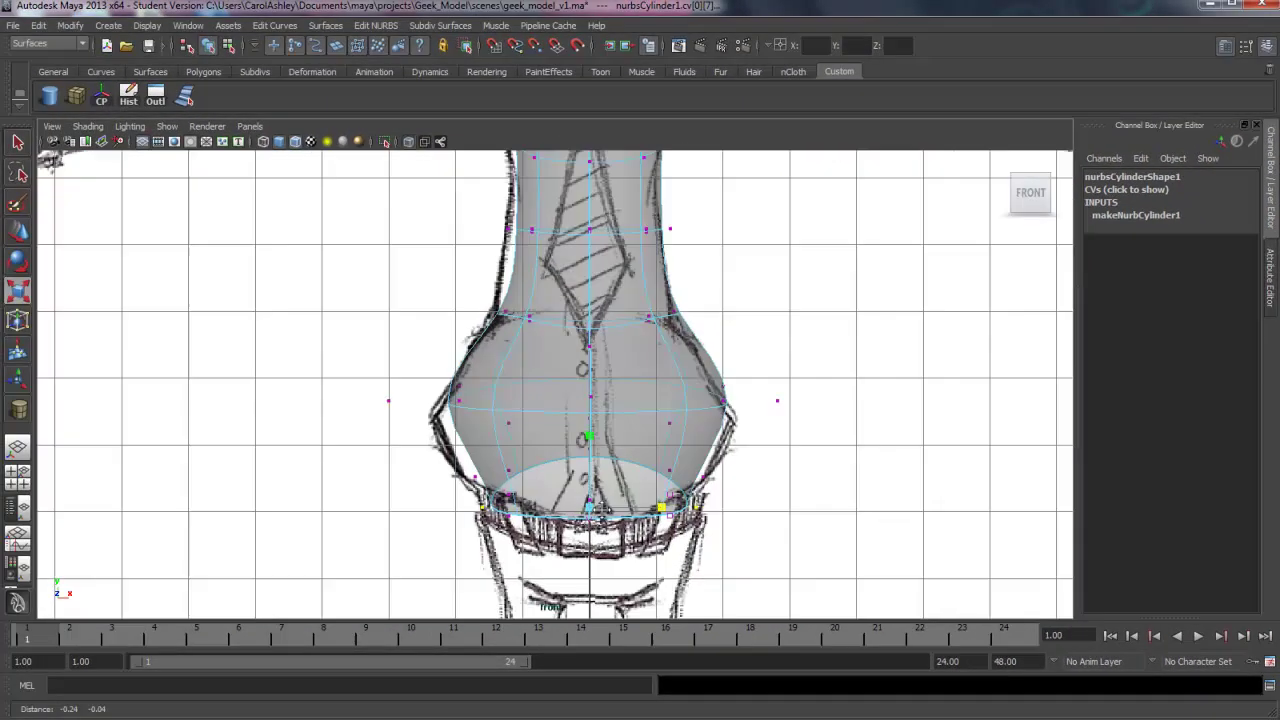
scroll(645, 500, "up", 2)
mouse_move(603, 509)
middle_mouse_down("alt")
mouse_move(645, 500)
mouse_move(566, 408)
middle_mouse_up("alt")
scroll(690, 528, "up", 1)
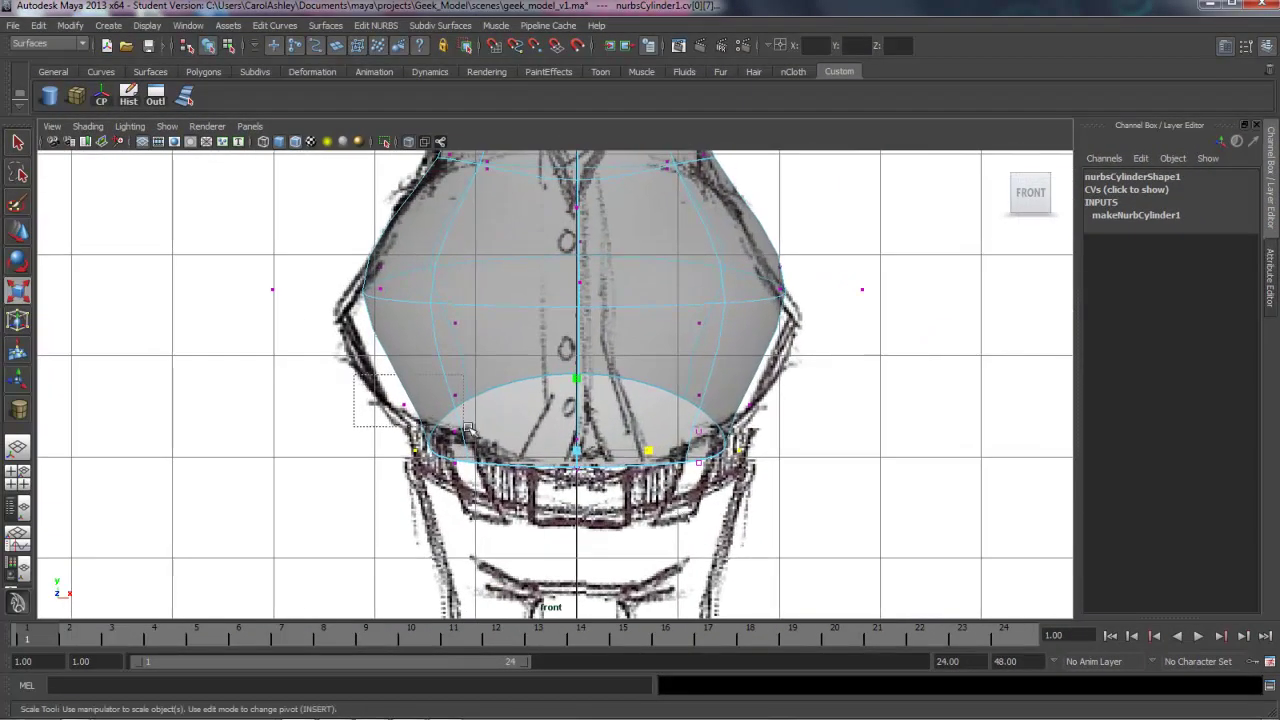
mouse_move(474, 431)
left_mouse_down()
mouse_move(491, 441)
mouse_move(494, 413)
mouse_move(480, 412)
left_mouse_up()
middle_click_drag(583, 413, 561, 498, "alt")
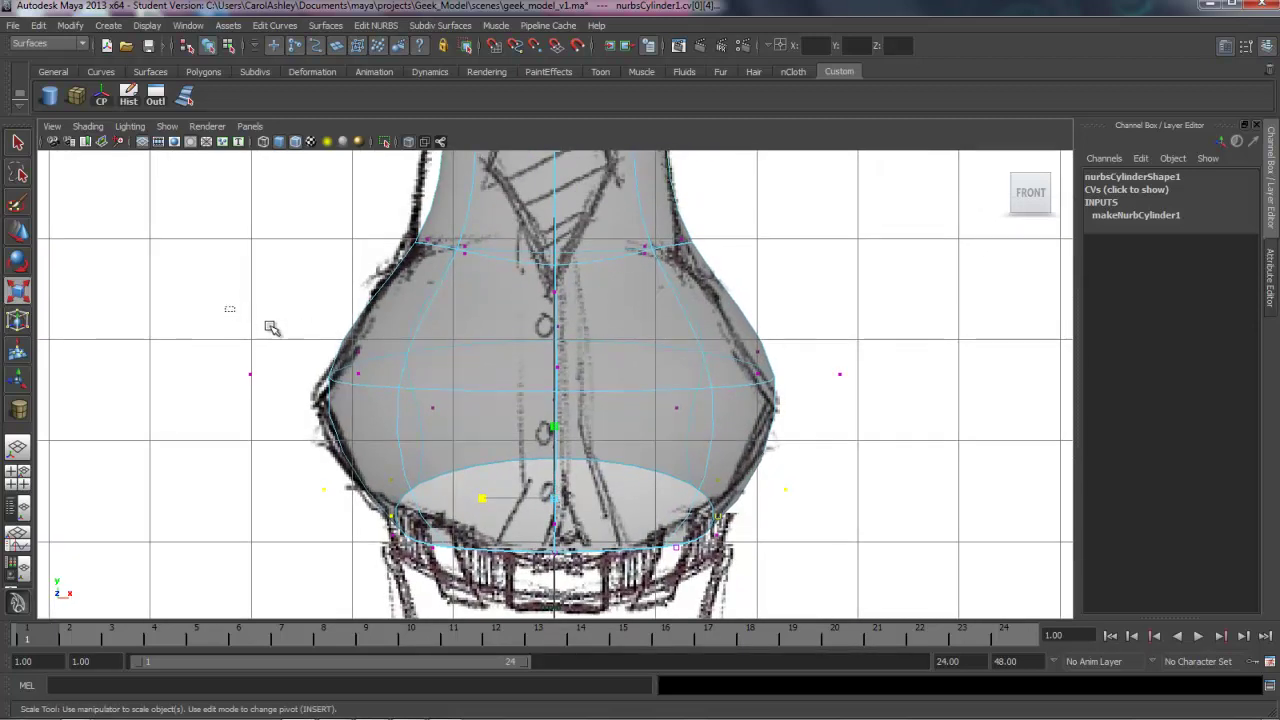
- Scale the whole belly row slightly narrower and lower it to the widest part of the drawn belly
left_click_drag(392, 370, 912, 444)
left_click_drag(216, 298, 880, 449)
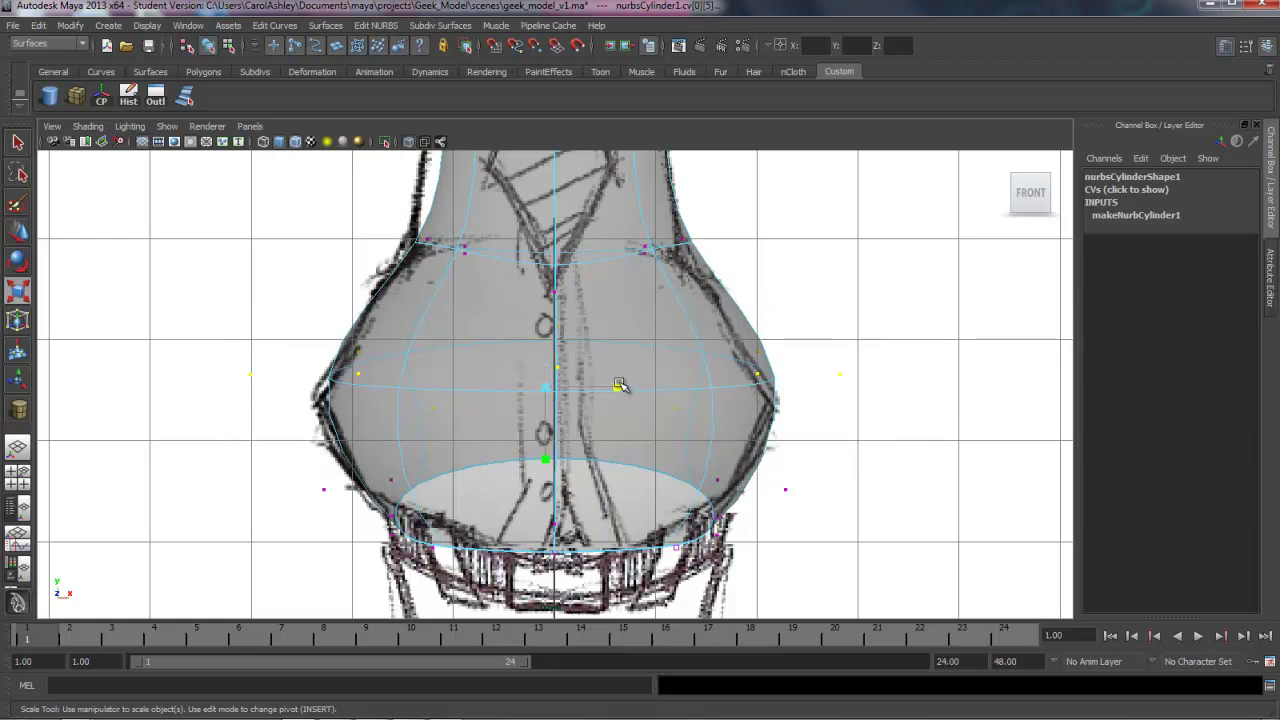
left_click_drag(620, 388, 613, 388)
key("e")
key("w")
left_click_drag(545, 336, 545, 356)
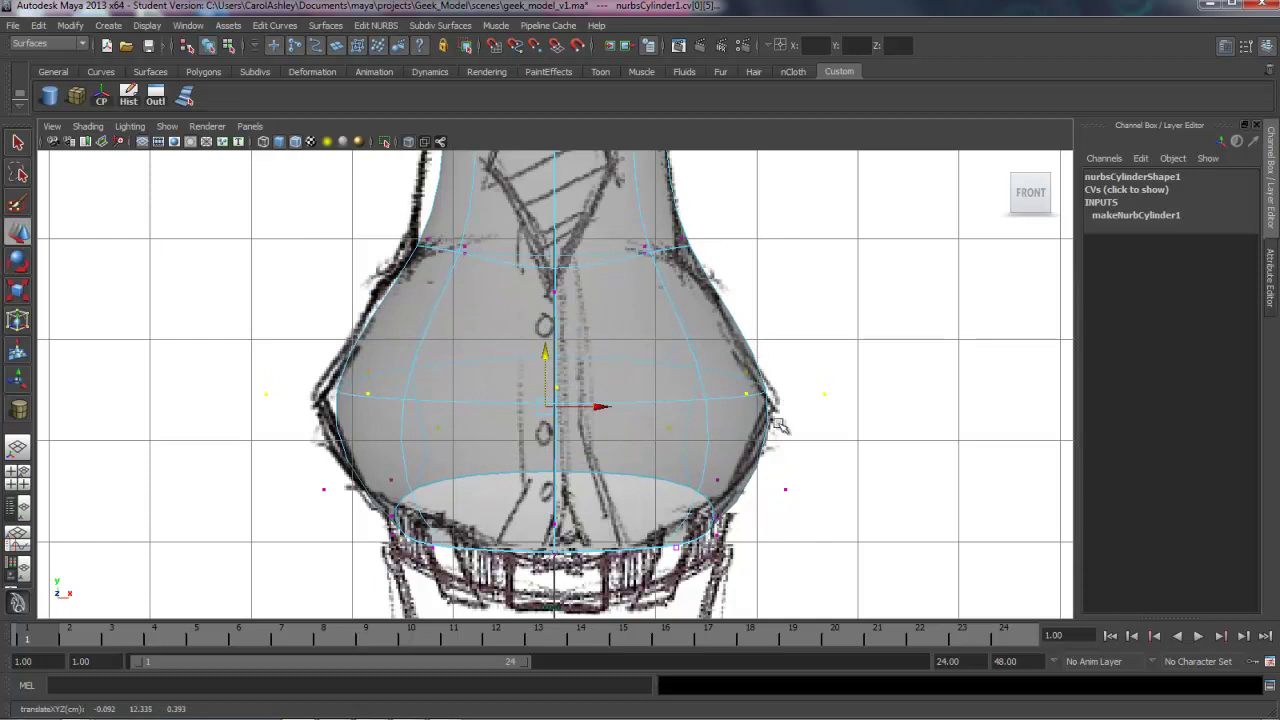
- Raise the waist row's center front control vertex and its inner back pair slightly toward the drawn waist crease
middle_click_drag(786, 443, 773, 395, "alt")
middle_click_drag(537, 408, 527, 414, "alt")
middle_click_drag(602, 397, 592, 487, "alt")
middle_click_drag(556, 384, 538, 447, "alt")
scroll(533, 441, "up", 2)
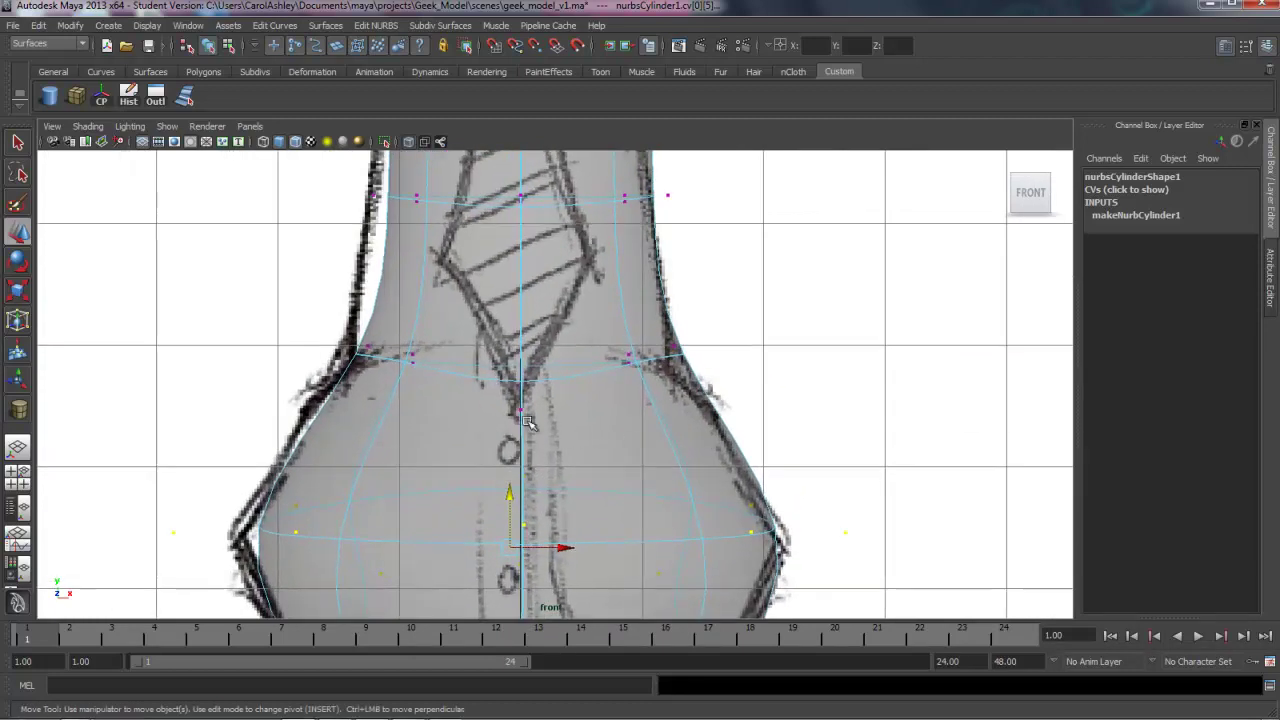
left_click(517, 408)
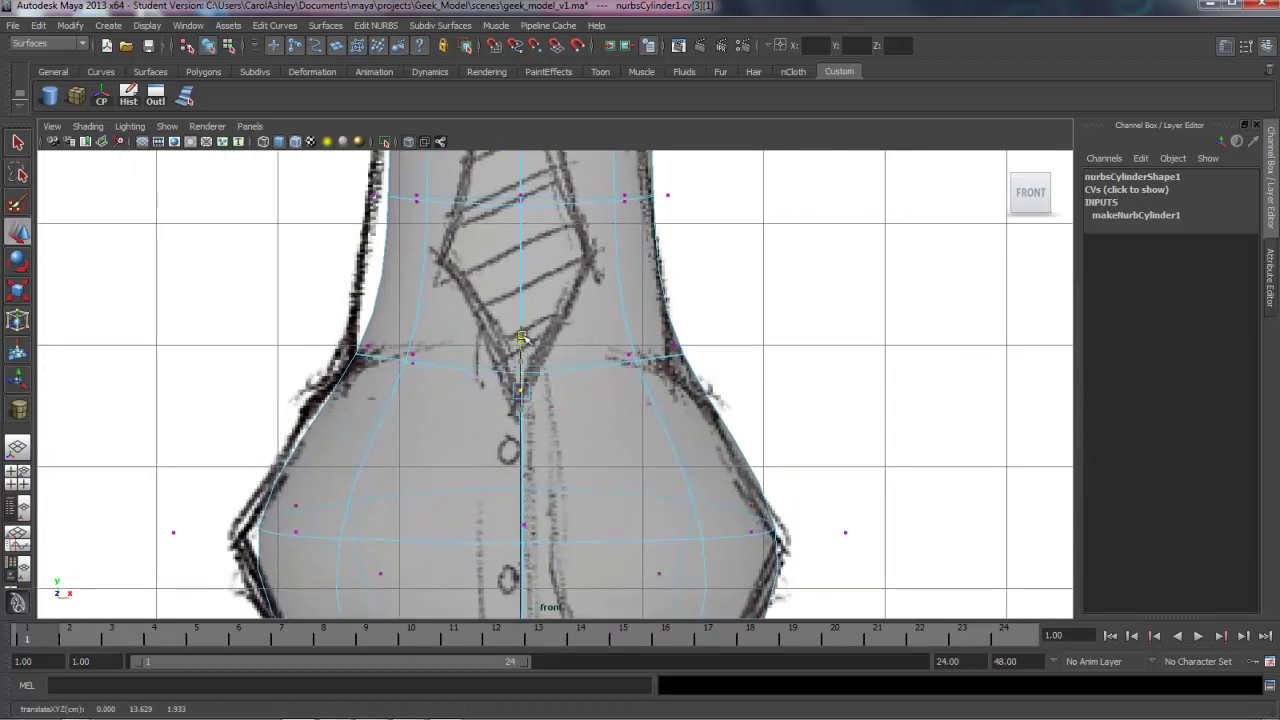
left_click_drag(520, 336, 520, 350)
left_click(407, 362)
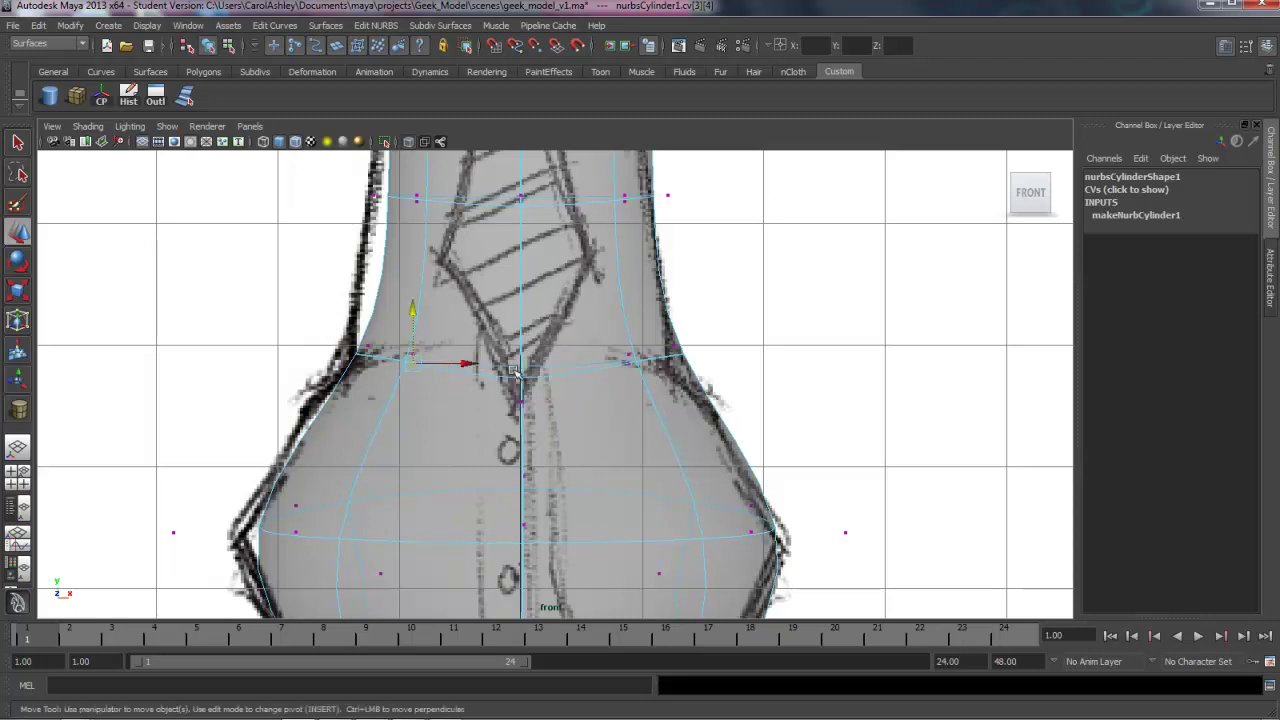
left_click(628, 360, "shift")
mouse_move(523, 315)
left_mouse_down()
mouse_move(521, 328)
mouse_move(524, 309)
left_mouse_up()
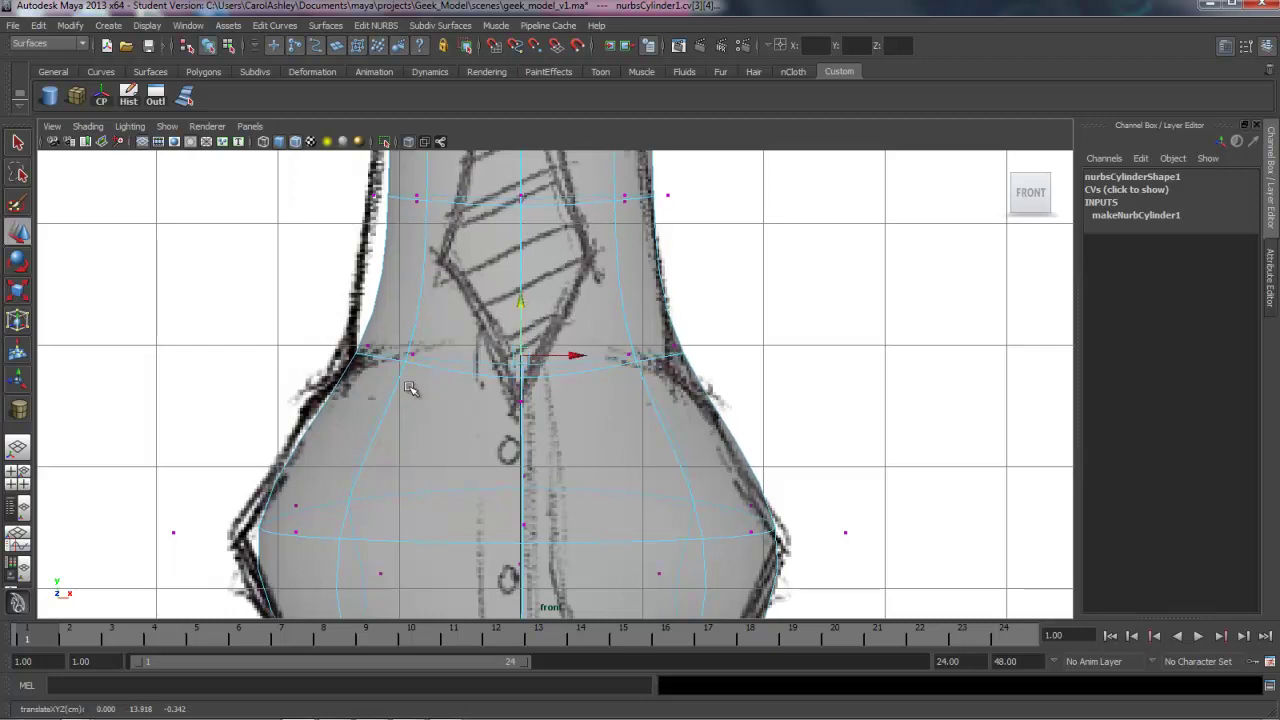
- Lower the waist row's inner front pair of control vertices and raise its center front vertex to flatten the curve
scroll(386, 386, "up", 2)
left_click(683, 349, "shift")
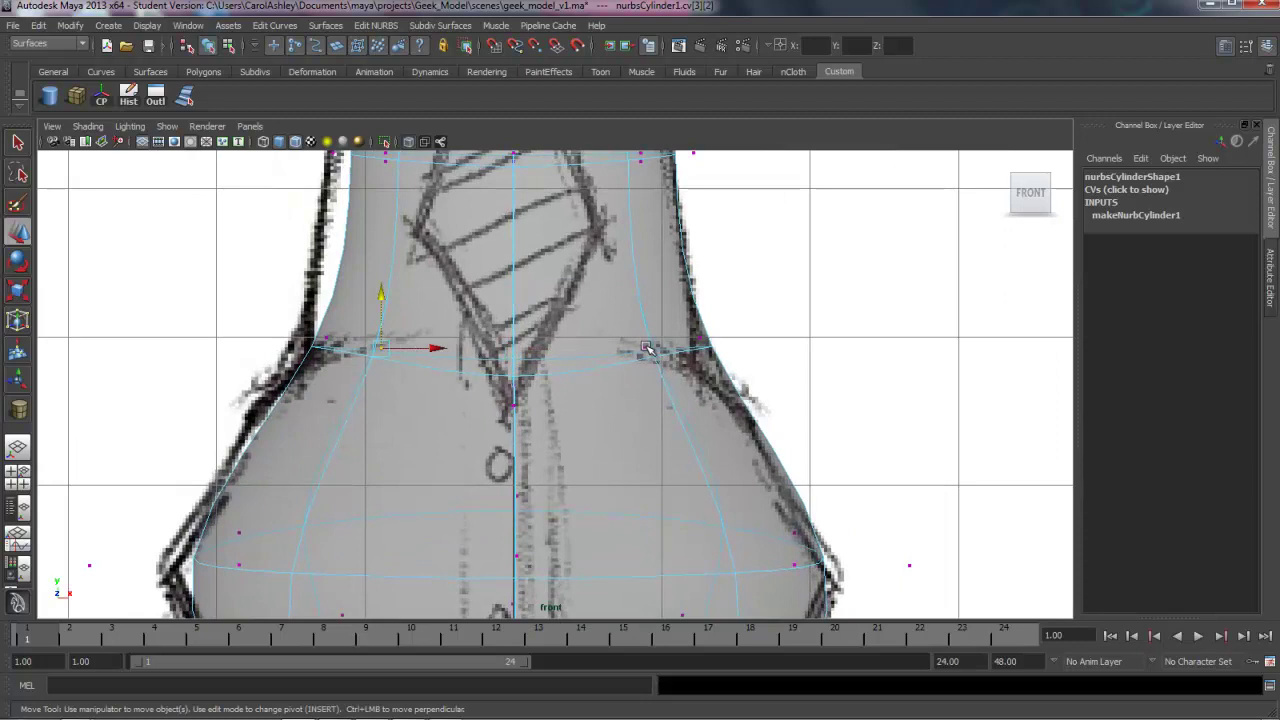
left_click(646, 349, "shift")
left_click_drag(512, 296, 511, 311)
left_click(512, 410)
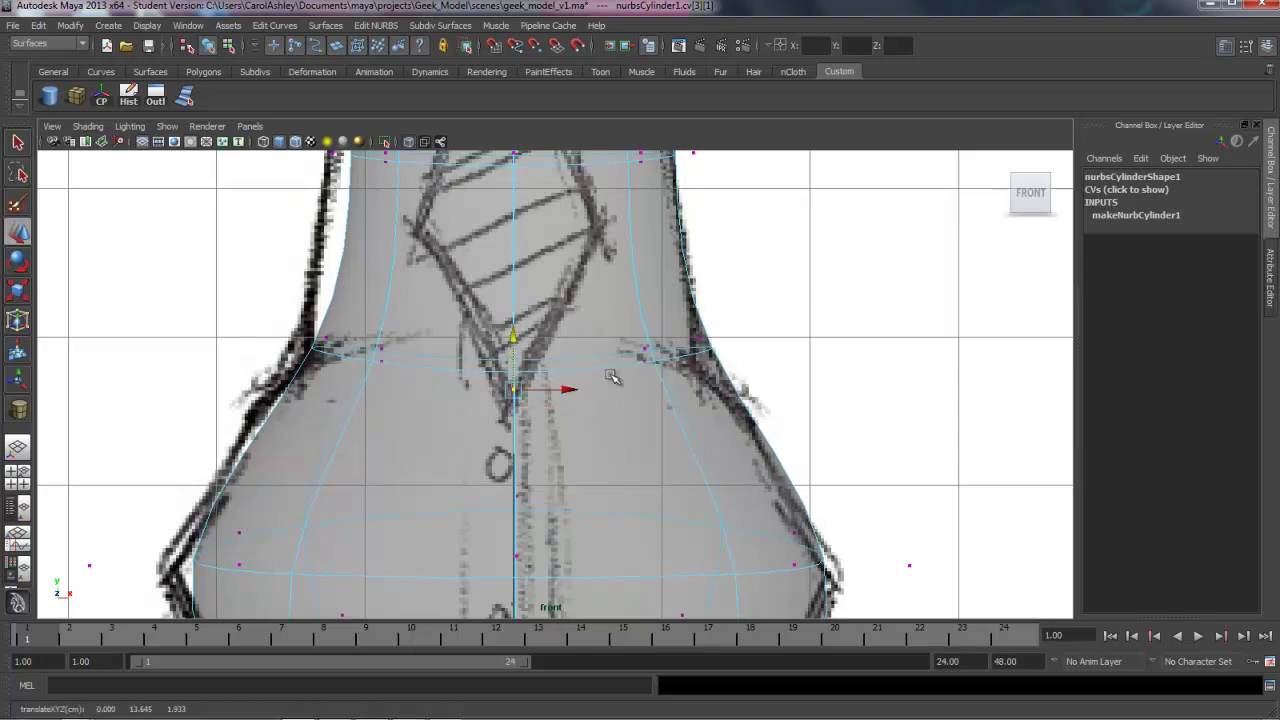
- Insert an isoparm around the upper chest, between the front of the neck opening and the next isoparm below
middle_click_drag(631, 219, 620, 434, "alt")
left_click_drag(600, 407, 602, 504, "alt")
middle_click_drag(574, 402, 570, 505, "alt")
middle_click_drag(577, 424, 563, 496, "alt")
middle_click_drag(553, 406, 545, 531, "alt")
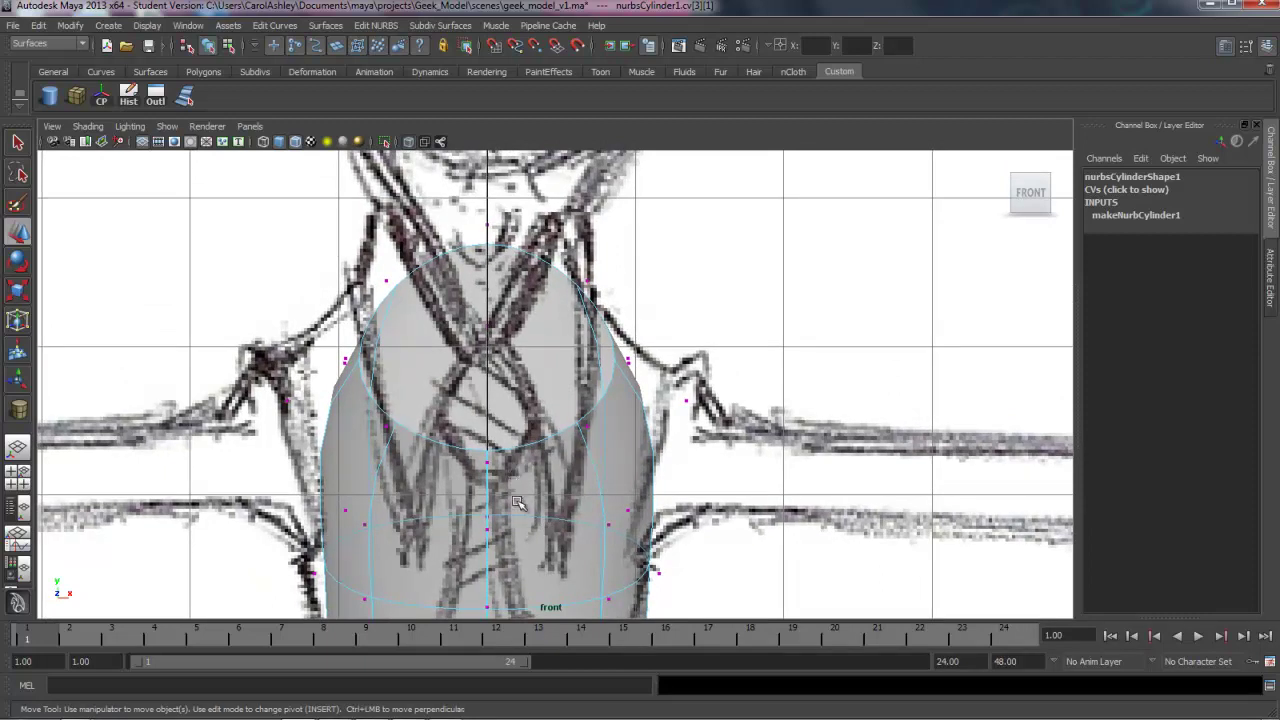
middle_click_drag(518, 505, 524, 389, "alt")
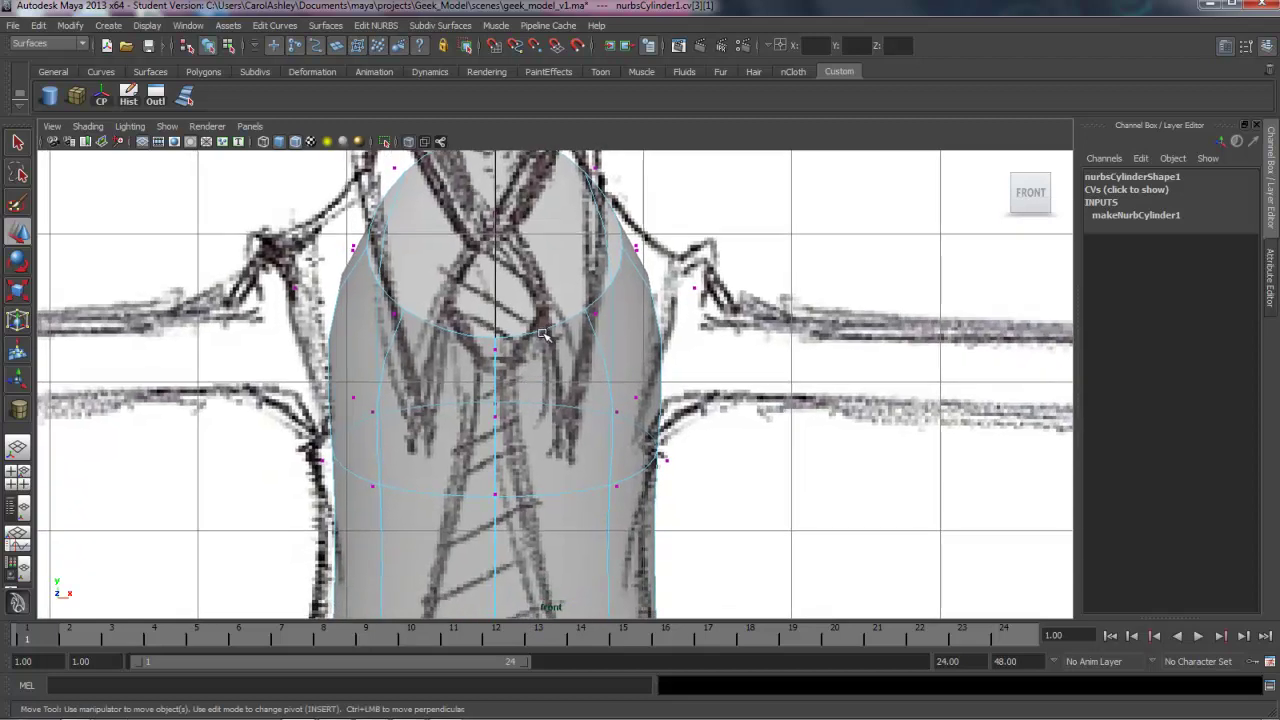
right_click(543, 334)
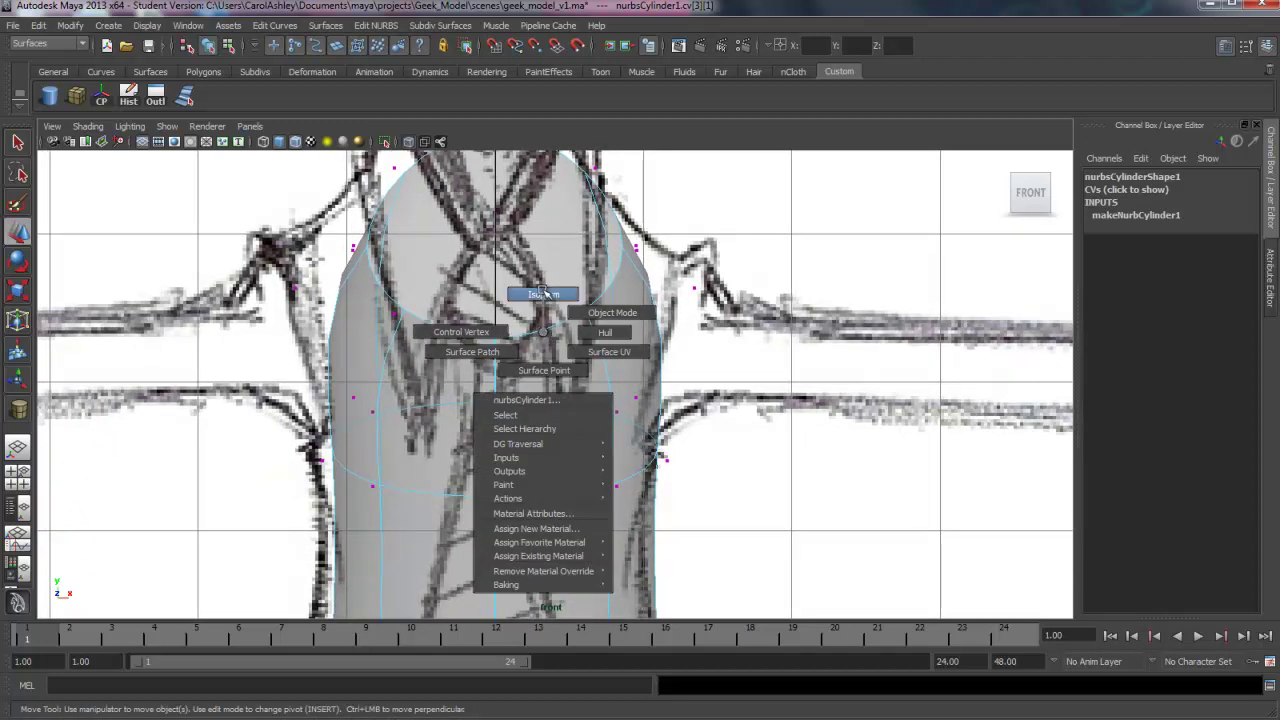
left_click(543, 293)
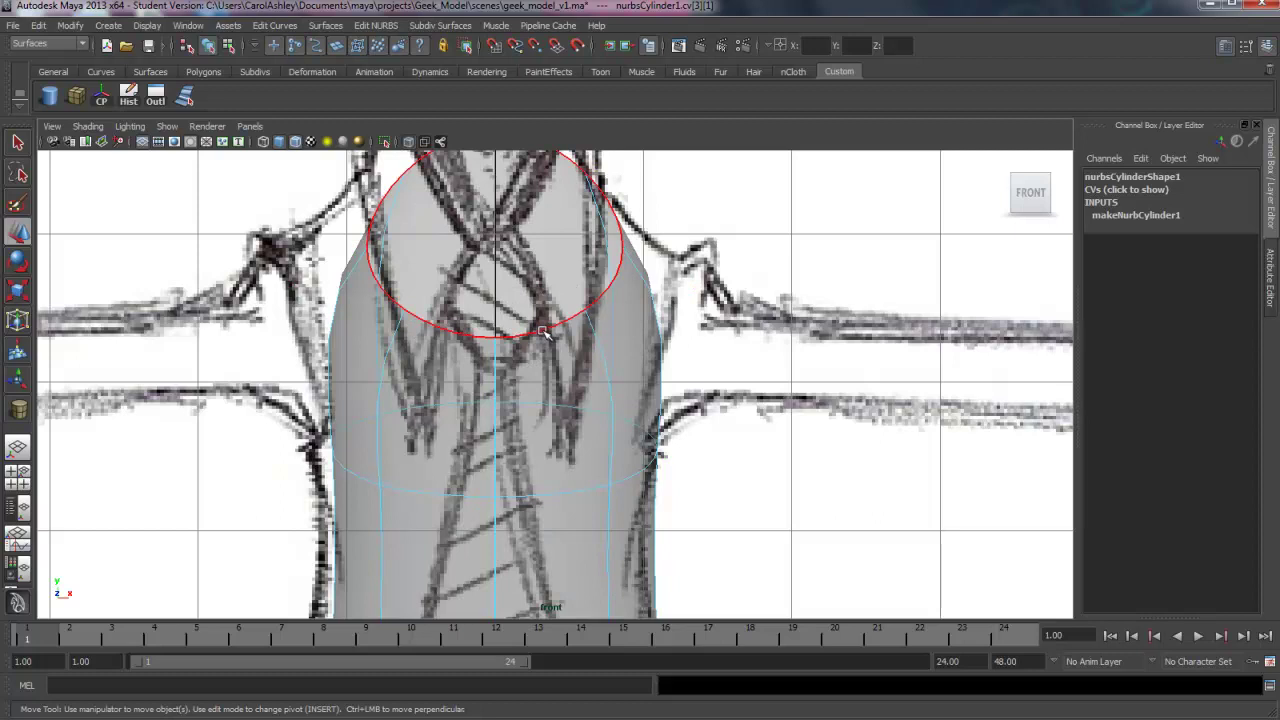
left_click(555, 428)
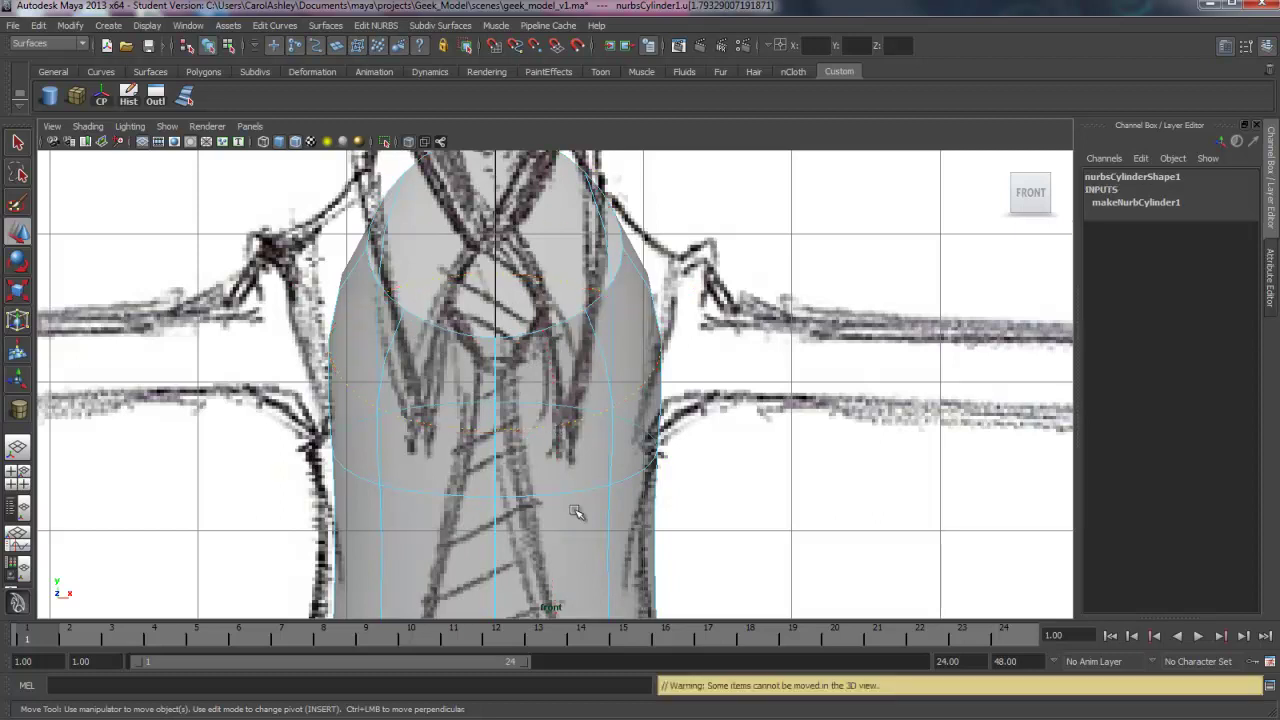
middle_click_drag(588, 529, 619, 519, "alt")
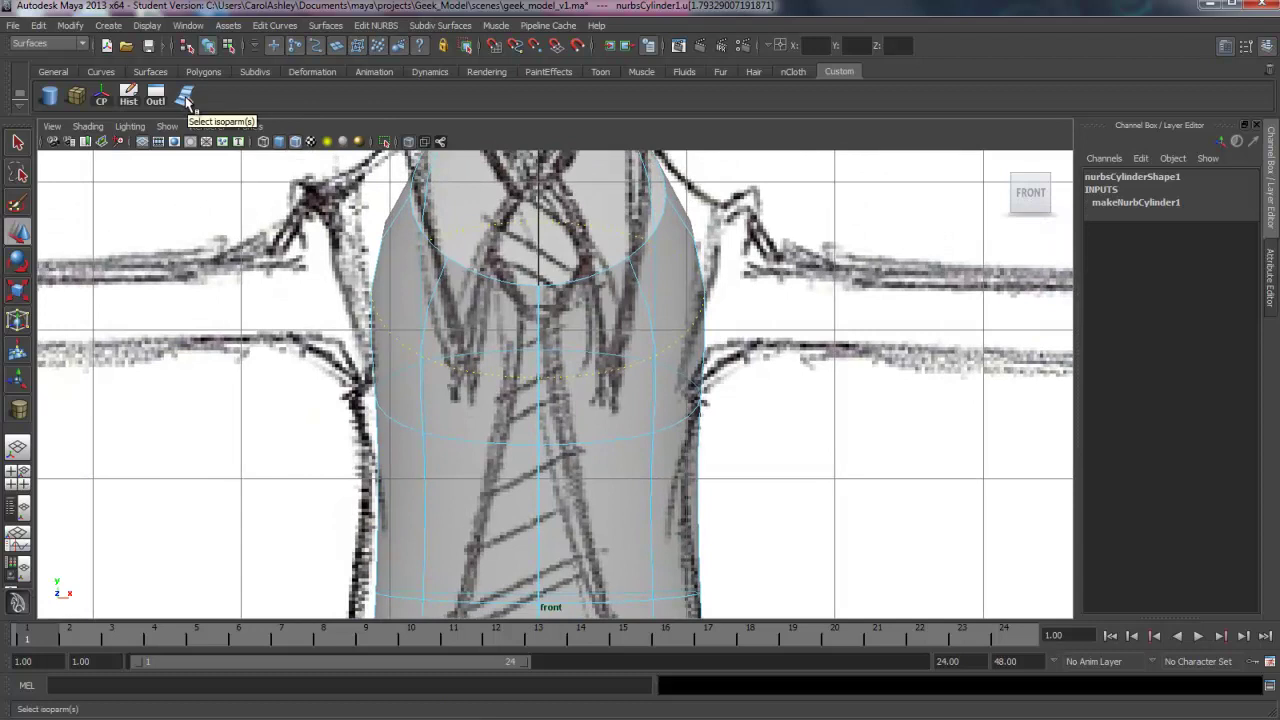
left_click(186, 100)
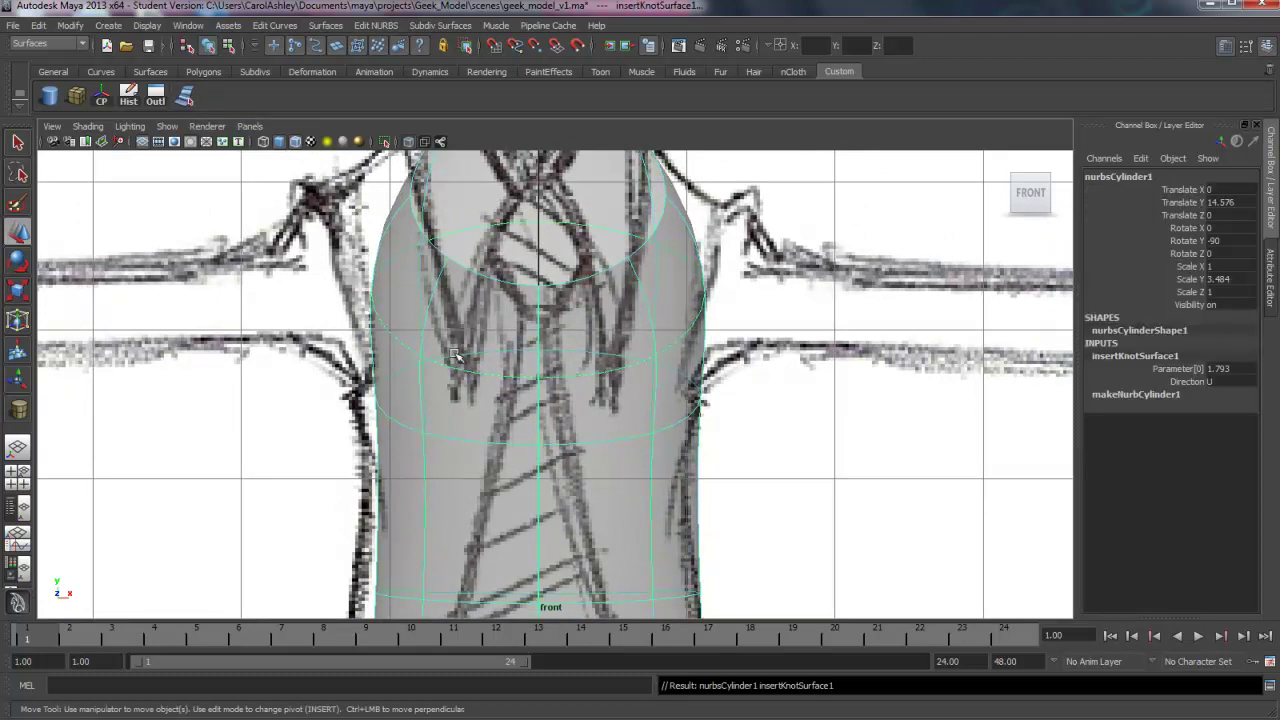
- Insert four more isoparms in the gaps between the existing ones, from the mid chest down to just above the hem
middle_click_drag(610, 480, 606, 358, "alt")
mouse_move(678, 409)
right_mouse_down("alt")
mouse_move(493, 404)
mouse_move(665, 411)
right_mouse_up("alt")
middle_click_drag(579, 516, 582, 432, "alt")
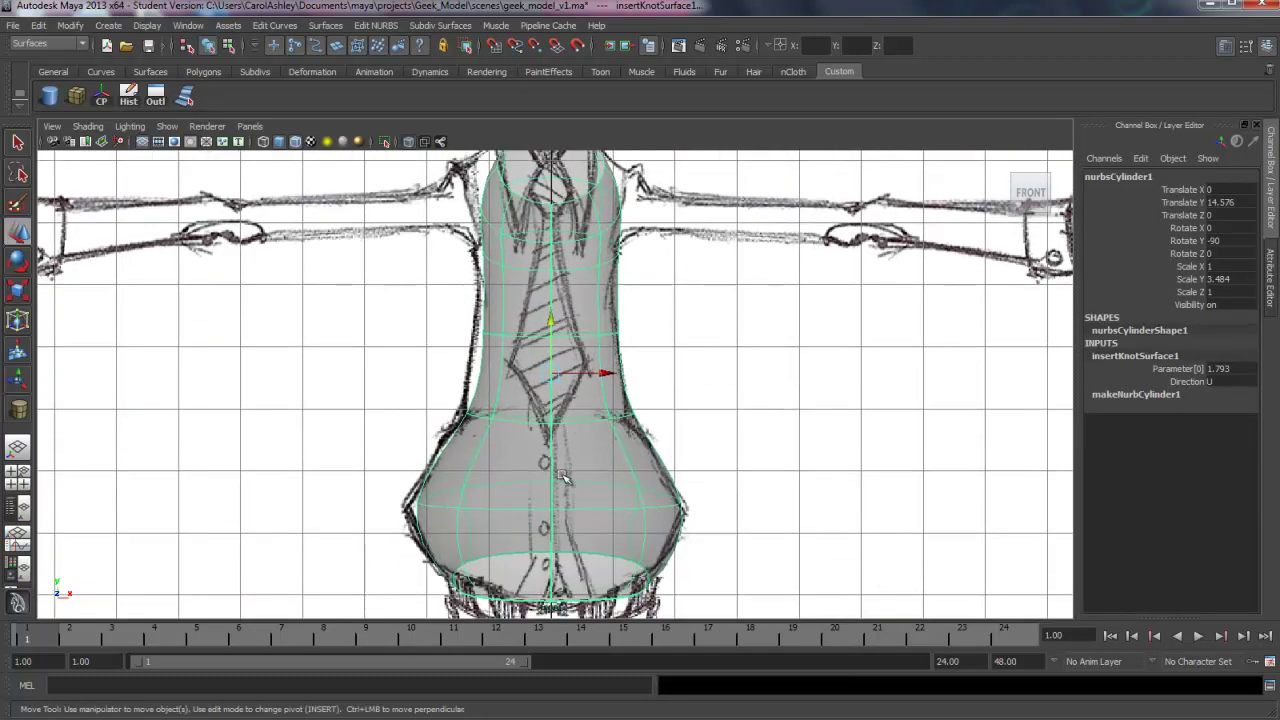
middle_click_drag(564, 492, 558, 559, "alt")
right_click_drag(572, 338, 572, 312)
left_click_drag(570, 347, 566, 448)
left_click_drag(501, 494, 502, 572)
middle_click_drag(610, 575, 617, 459, "alt")
left_click_drag(615, 455, 598, 475)
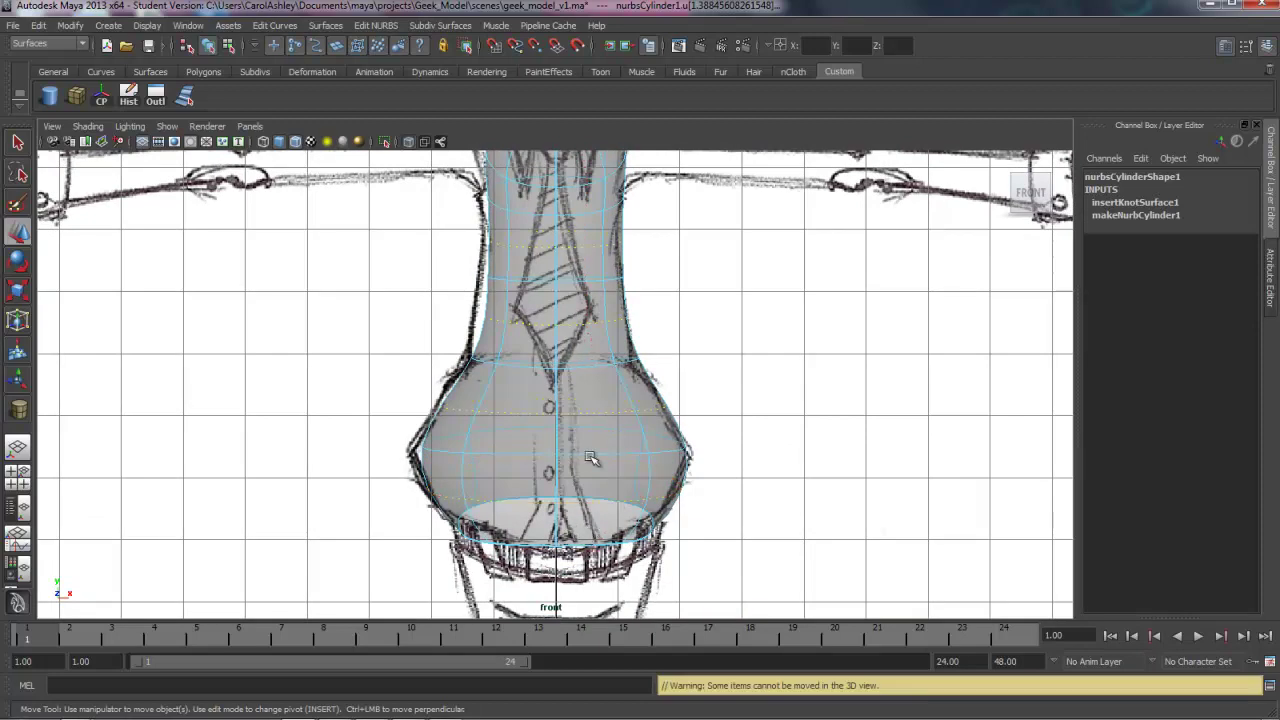
middle_click_drag(636, 468, 627, 520, "alt")
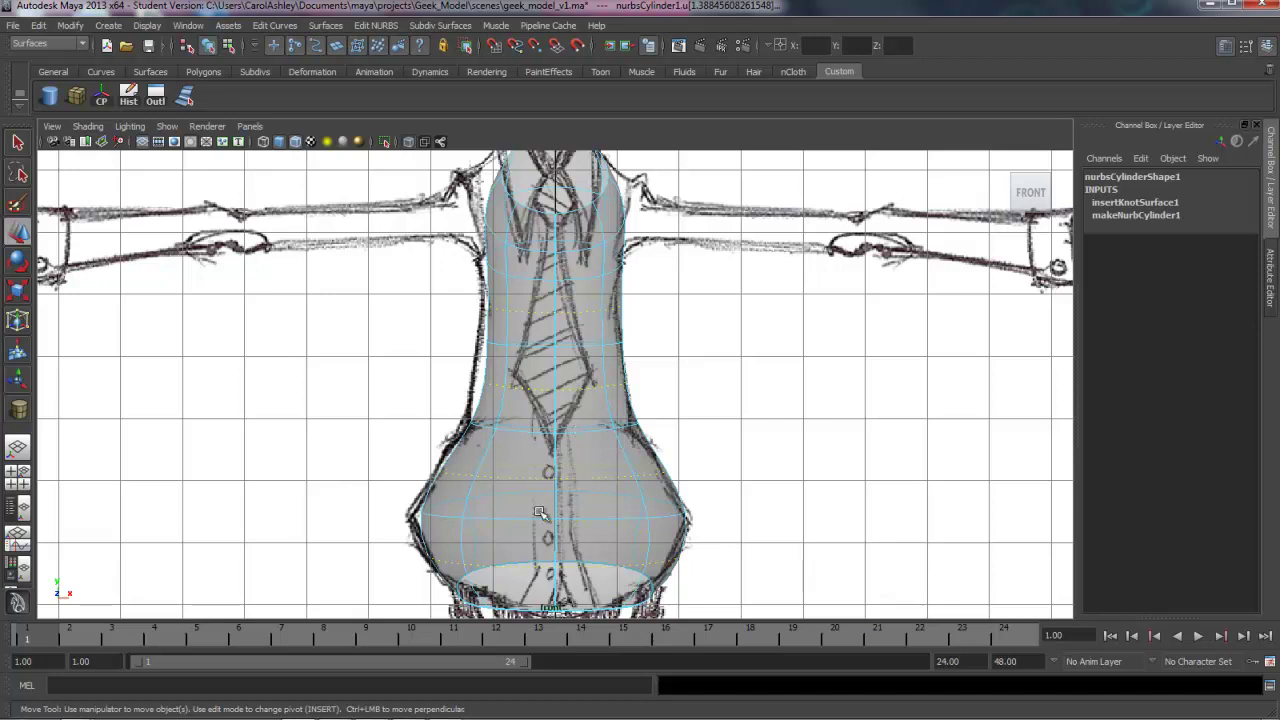
left_click(184, 96)
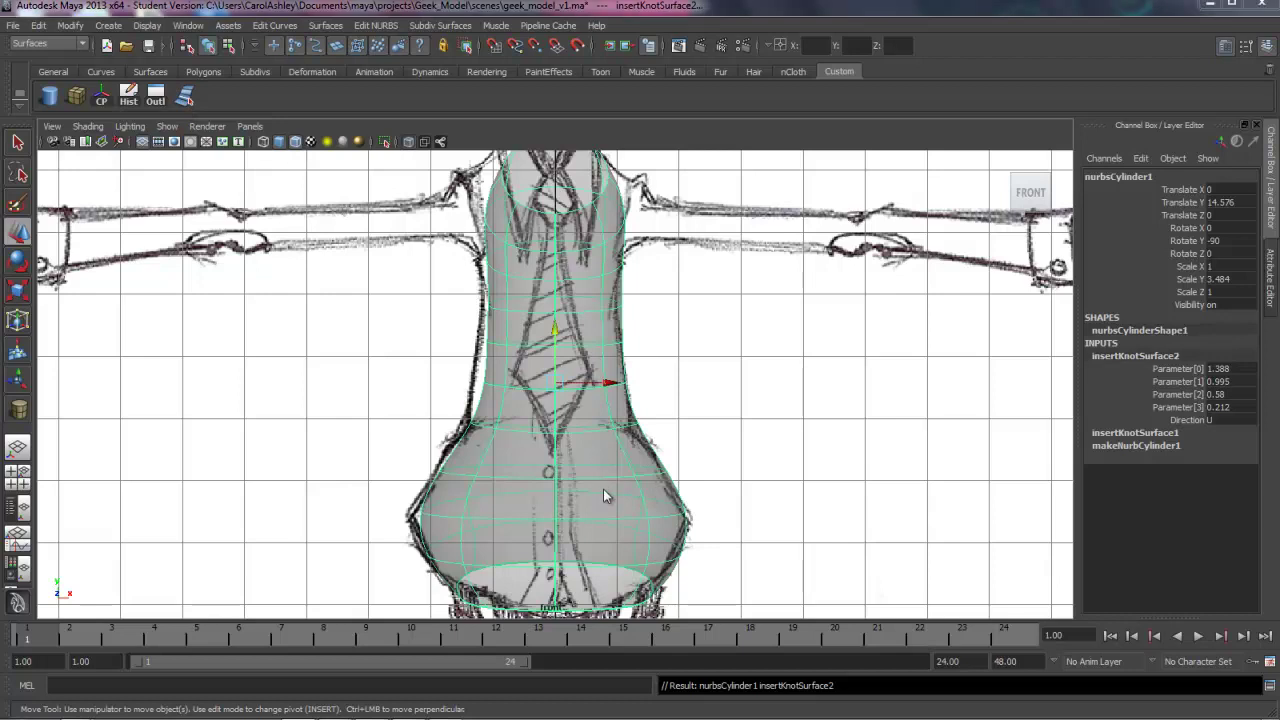
- Display the torso's control vertices in the perspective view, looking at the back of the hem
key("space")
key("space")
left_click_drag(845, 359, 580, 380, "alt")
right_click_drag(580, 380, 572, 428, "alt")
left_click_drag(572, 428, 370, 395, "alt")
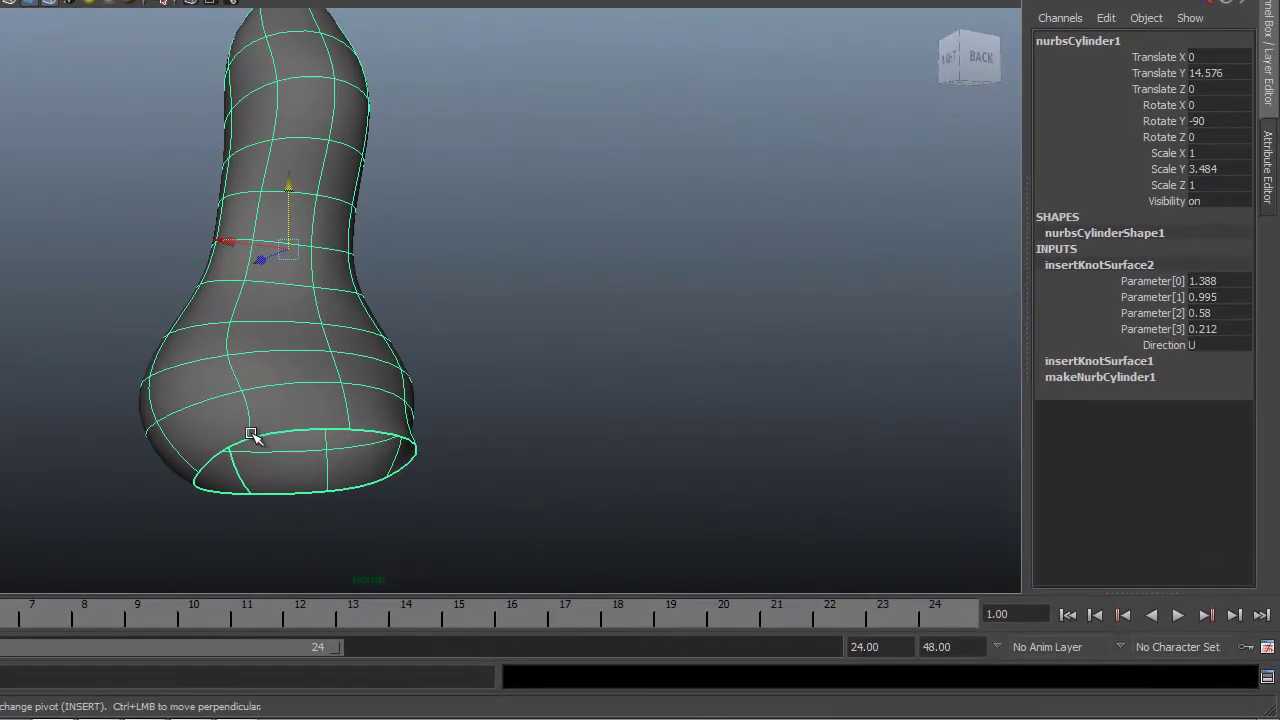
right_click_drag(306, 452, 293, 452)
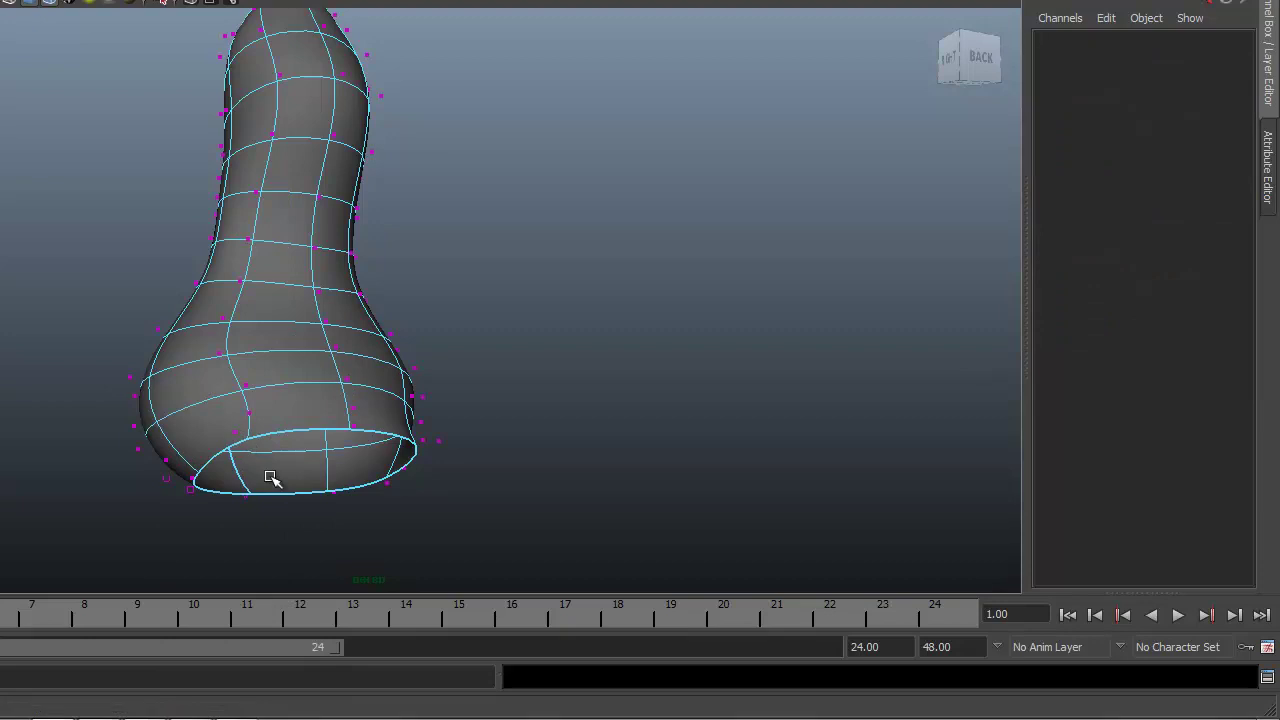
left_click_drag(260, 477, 234, 463, "alt")
- Try to move a control vertex at the back of the hem, and undo the move
left_click(240, 463)
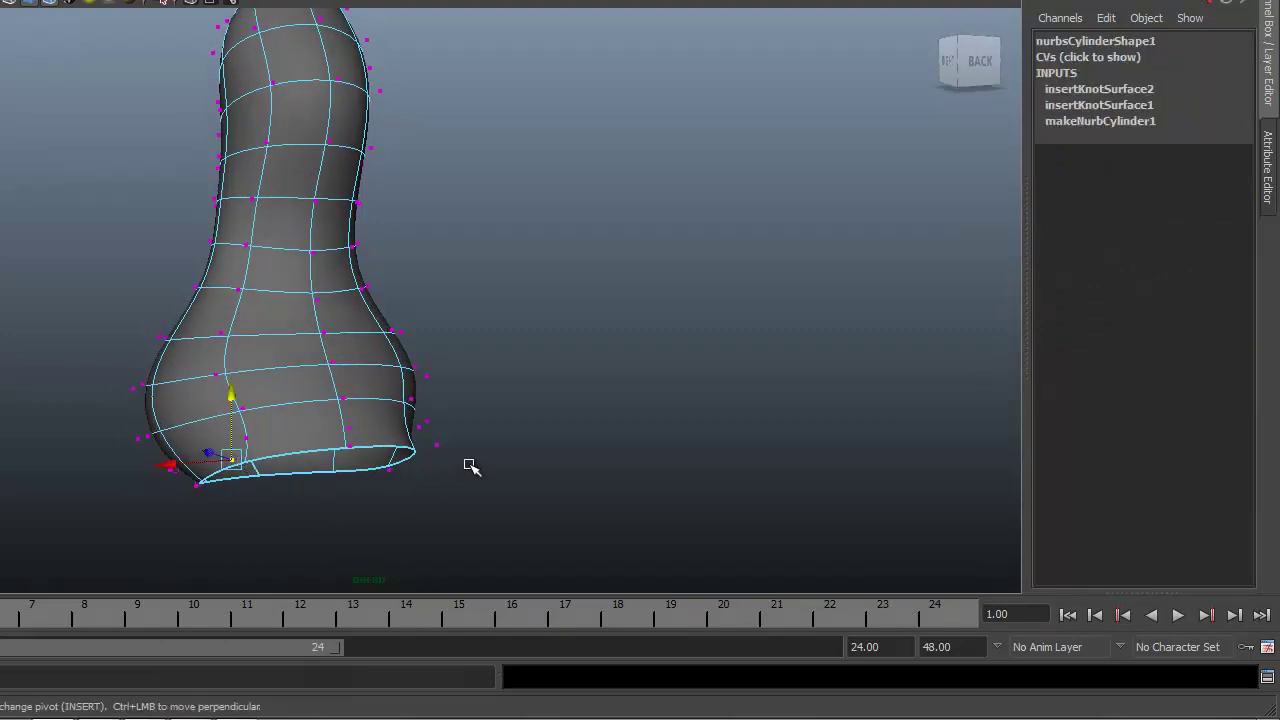
left_click(439, 446, "shift")
left_click_drag(526, 521, 466, 455, "alt")
key("e")
key("r")
left_click_drag(214, 376, 431, 523)
key("w")
left_click_drag(350, 451, 474, 523)
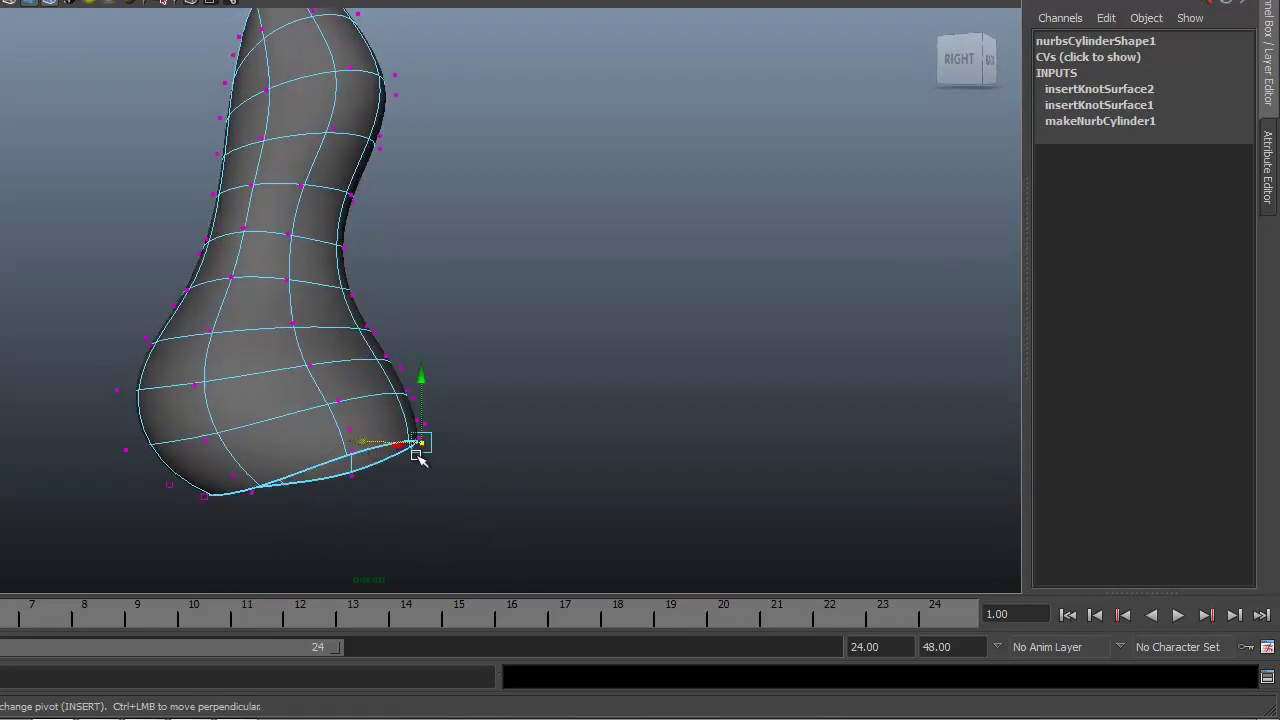
left_click_drag(369, 441, 317, 471)
key("ctrl+z")
- Examine the torso in perspective from the hem up to the front of the neck opening
right_click_drag(321, 481, 543, 492, "alt")
left_click(258, 499)
left_click_drag(229, 537, 417, 506, "alt")
left_click_drag(629, 520, 424, 373, "alt")
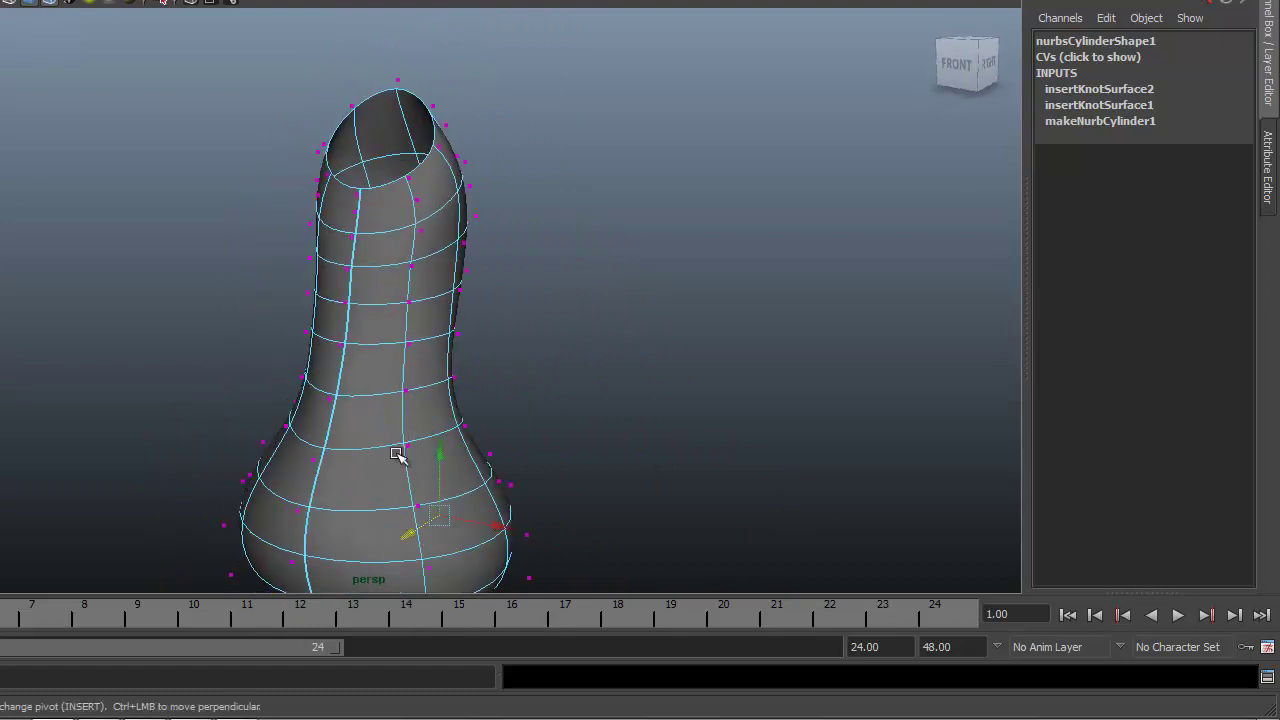
left_click_drag(440, 448, 397, 248, "alt")
mouse_move(393, 474)
left_mouse_down("alt")
mouse_move(566, 466)
mouse_move(517, 503)
mouse_move(467, 506)
mouse_move(237, 451)
mouse_move(388, 469)
left_mouse_up("alt")
middle_click_drag(363, 403, 334, 521, "alt")
right_click_drag(386, 455, 610, 458, "alt")
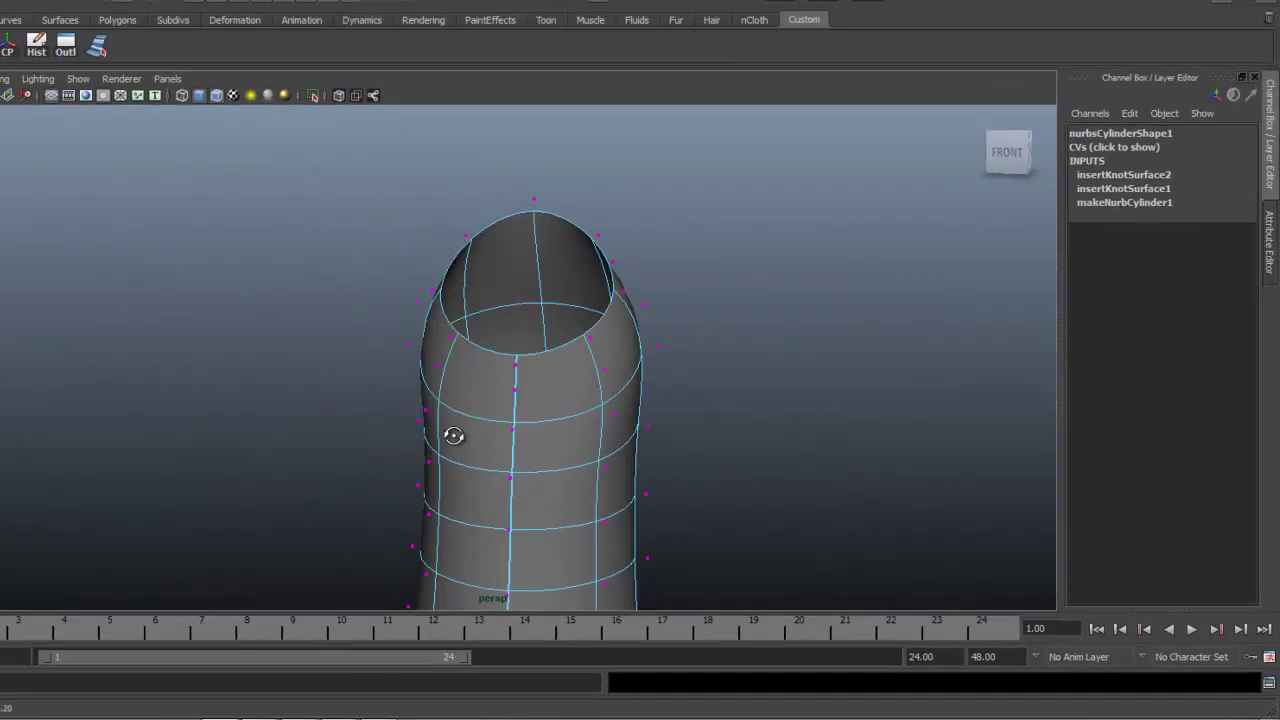
- In the front view, scale the shoulder row's side control vertices apart toward the drawn armholes and raise them
key("space")
key("space")
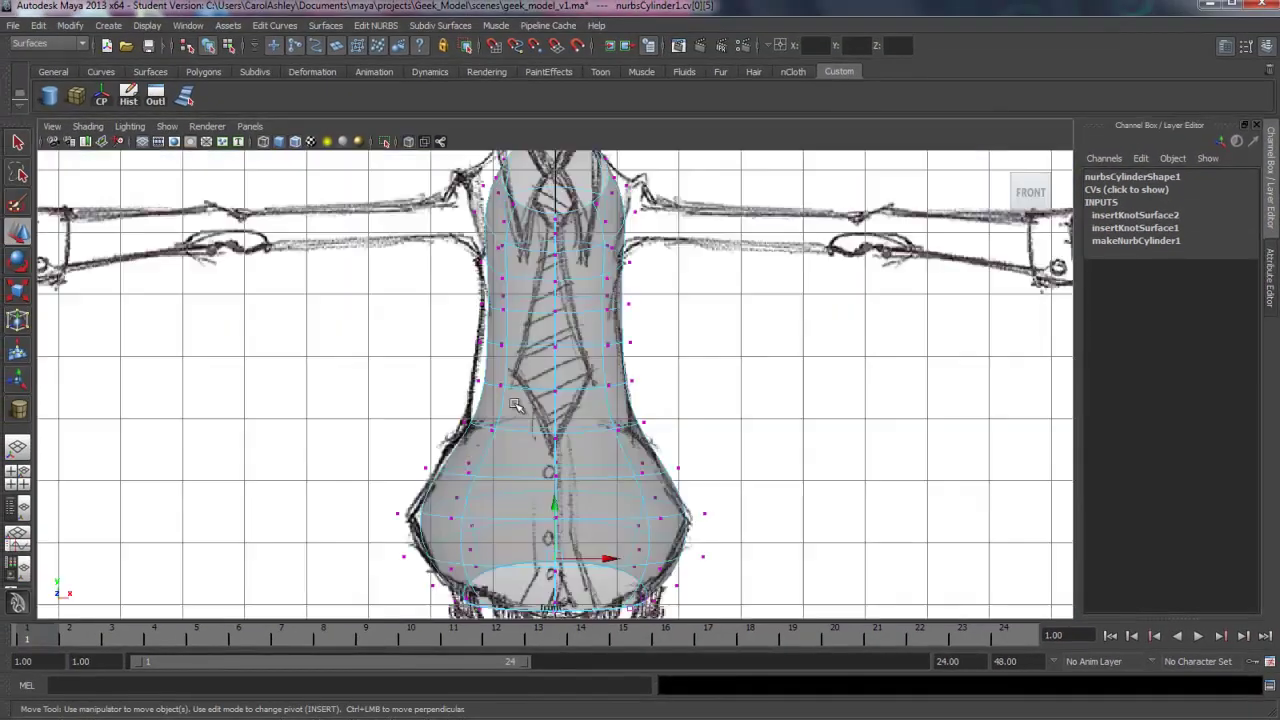
right_click_drag(475, 410, 530, 405, "alt")
middle_click_drag(538, 335, 515, 522, "alt")
right_click_drag(461, 439, 765, 447, "alt")
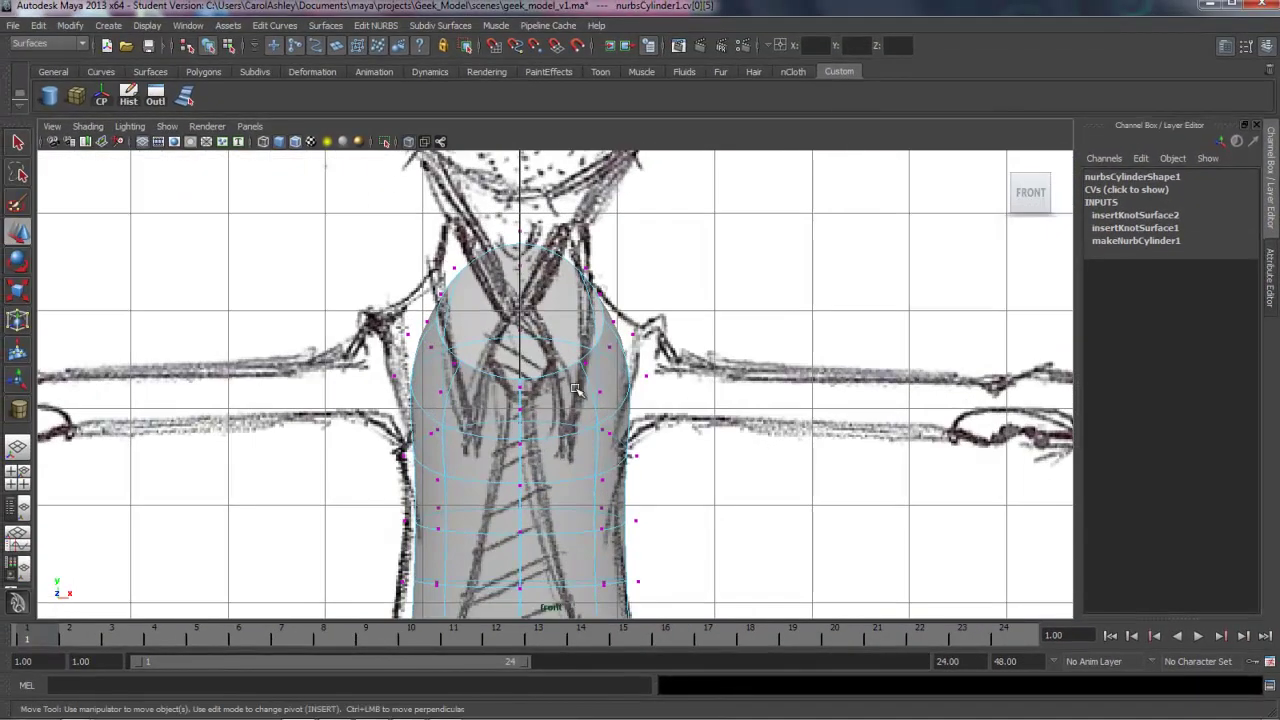
middle_click_drag(538, 396, 516, 432, "alt")
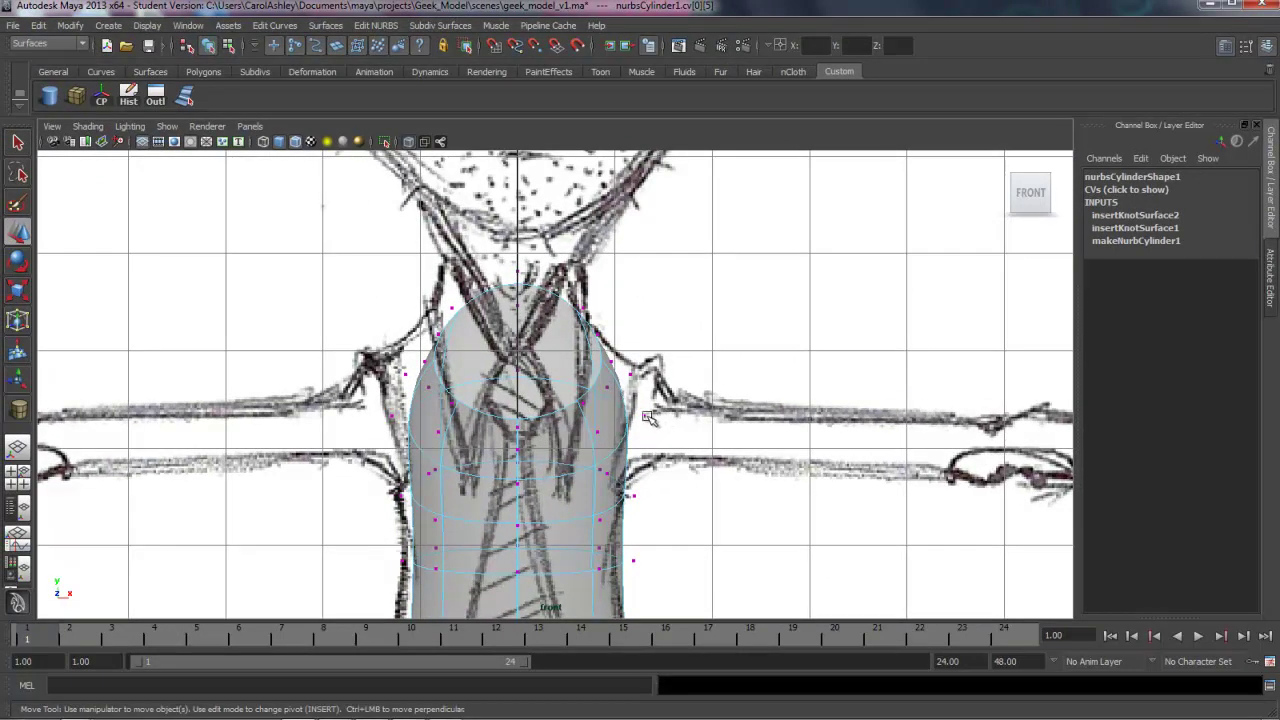
left_click_drag(670, 396, 596, 452)
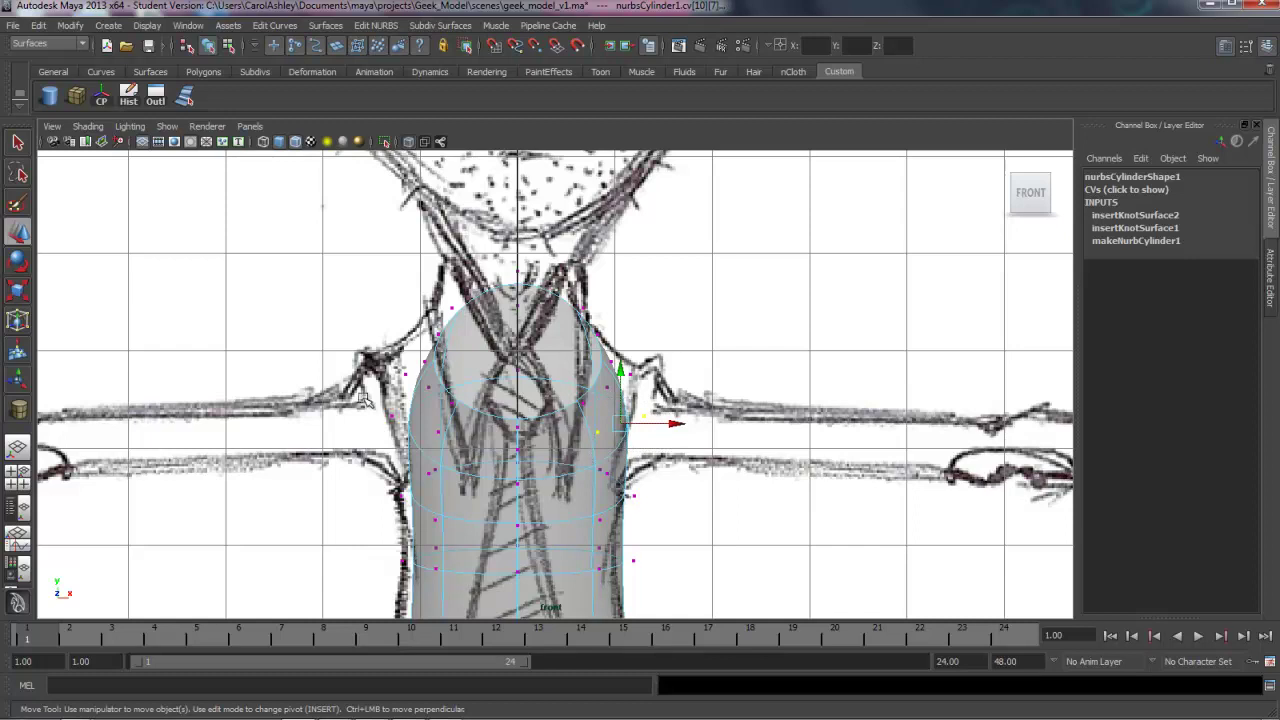
left_click_drag(362, 398, 441, 449, "shift")
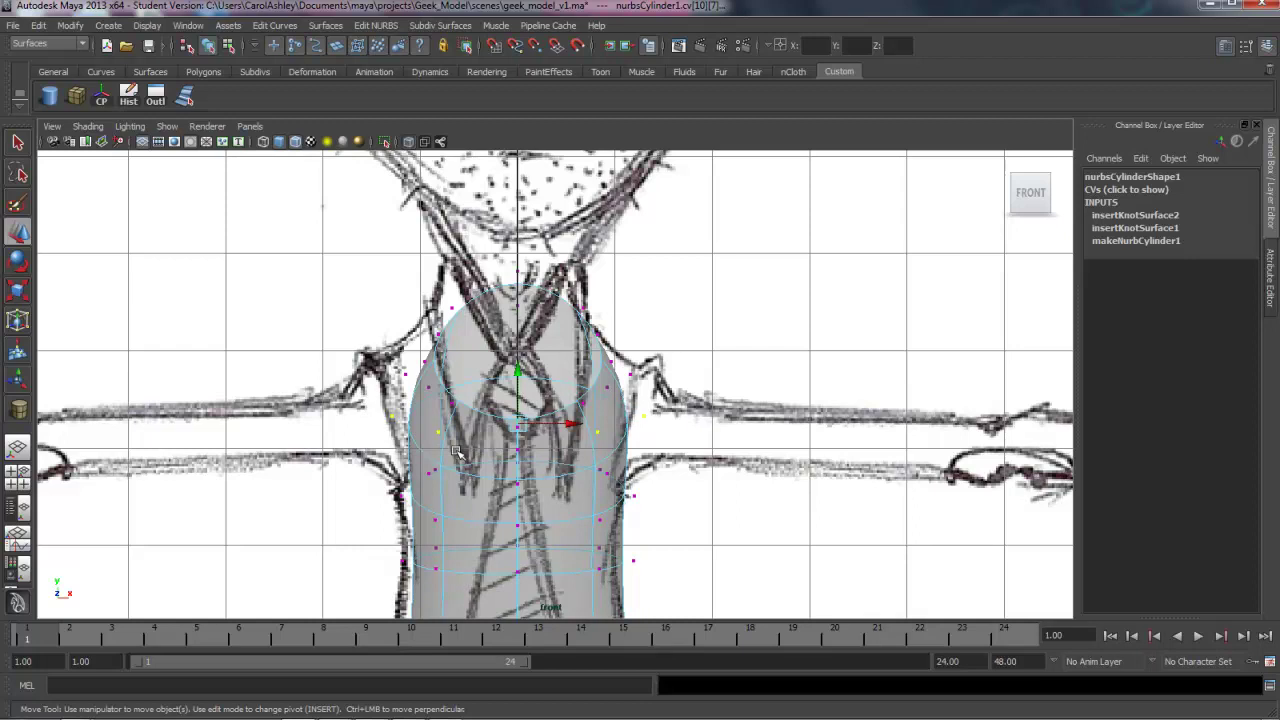
key("r")
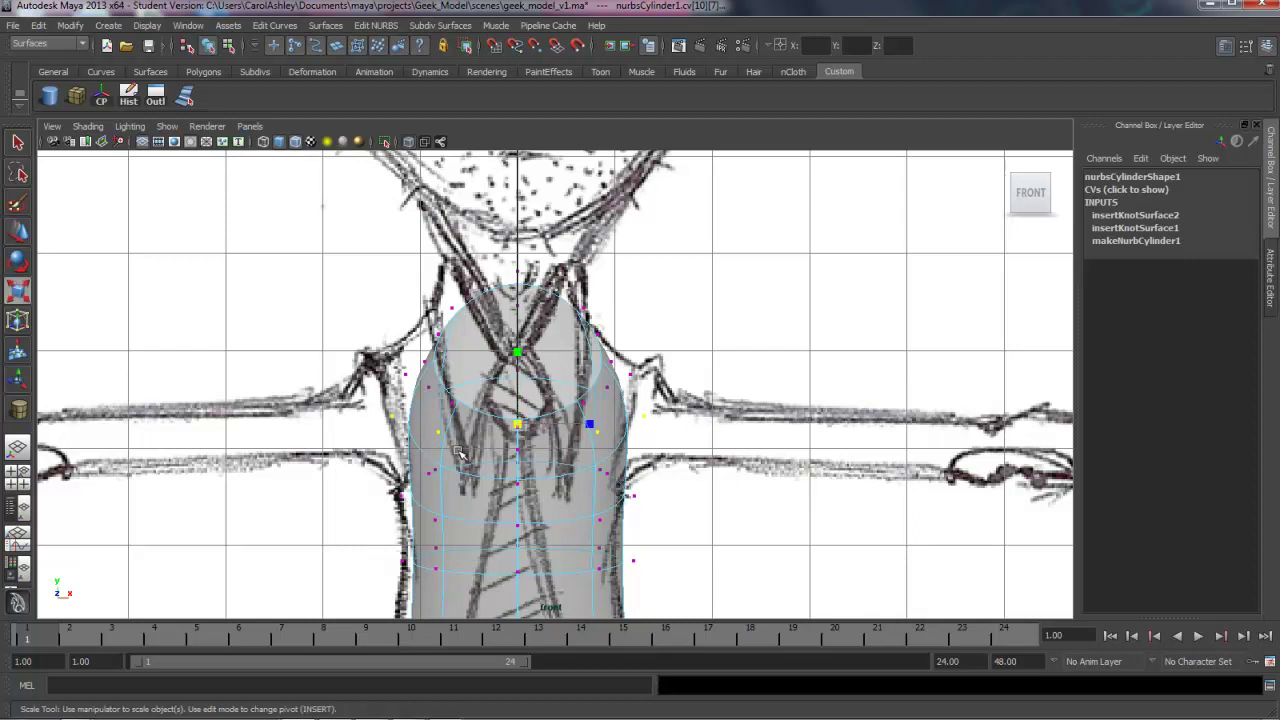
left_click_drag(591, 425, 608, 423)
key("w")
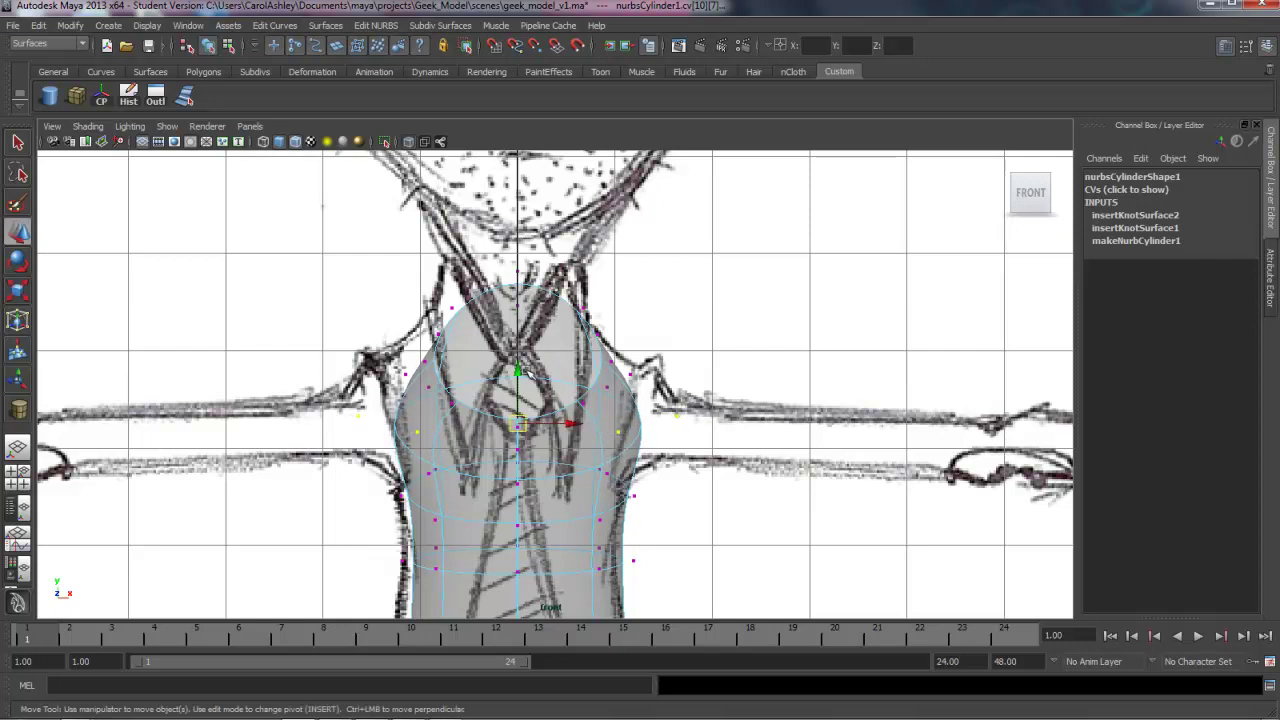
left_click_drag(522, 370, 520, 347)
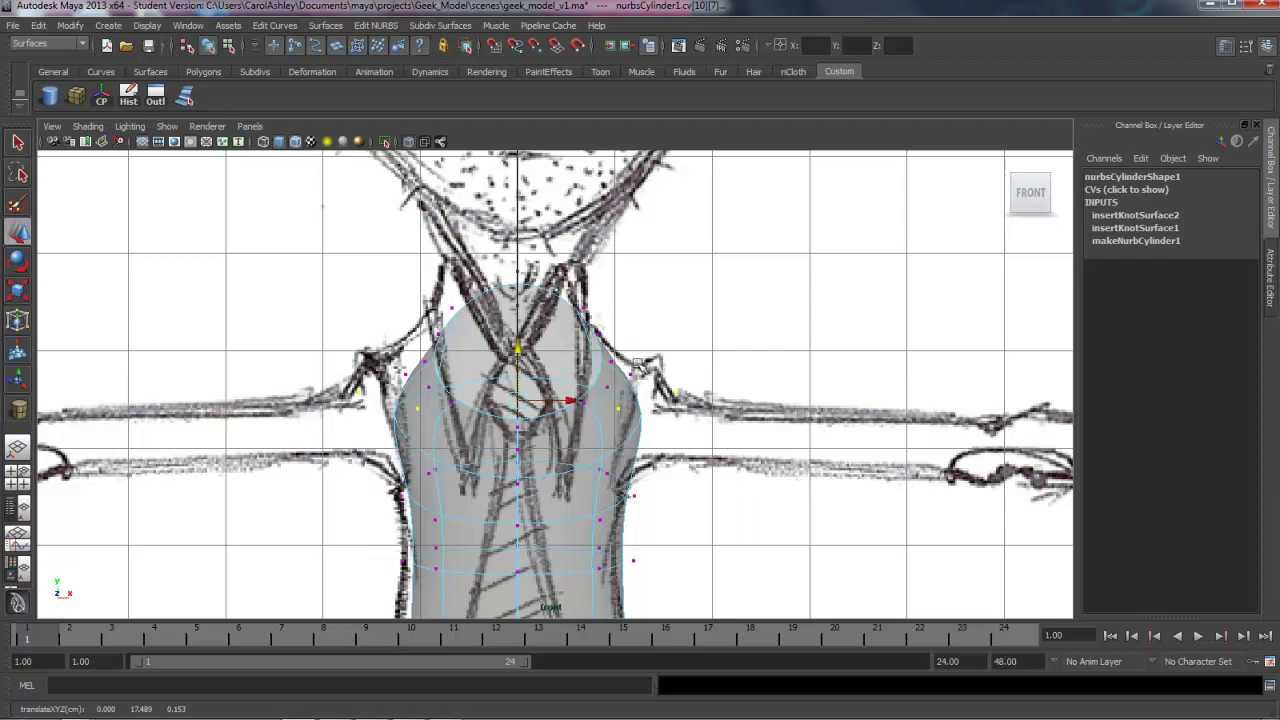
- Raise the outer pair of control vertices just below the neck rim and the outermost shoulder pair to follow the drawn shoulders
left_click_drag(652, 362, 614, 402)
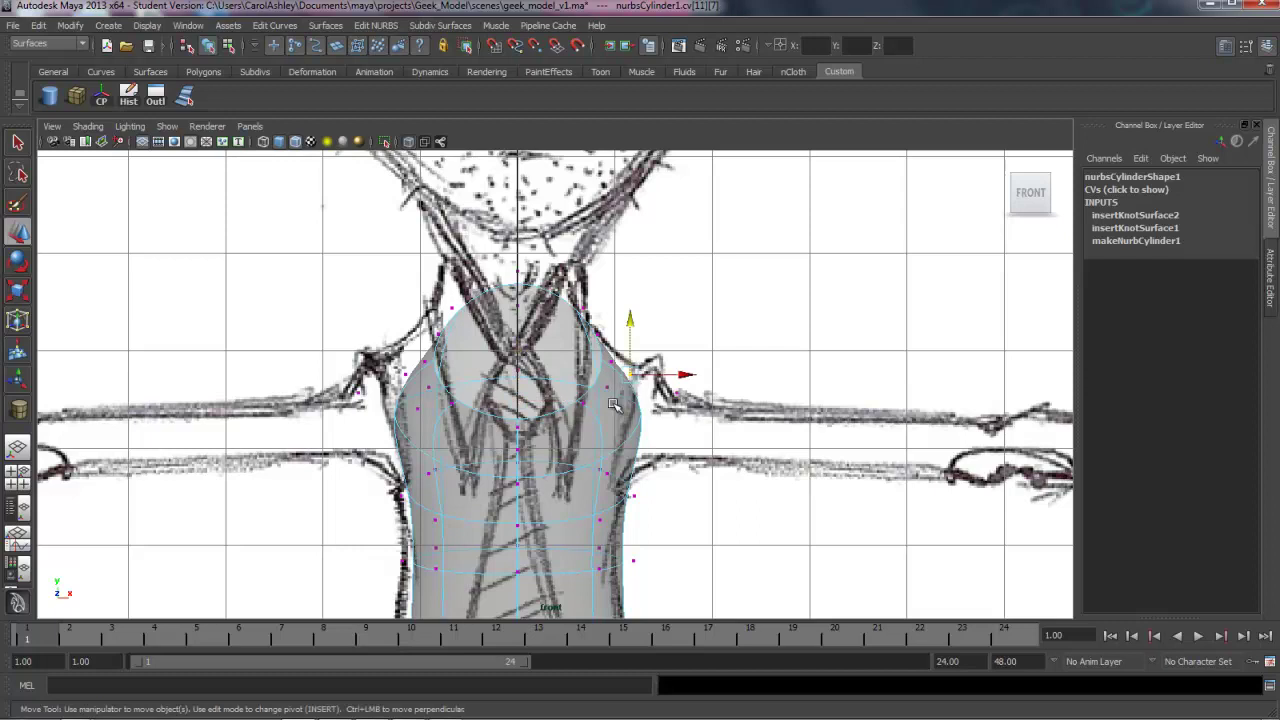
left_click(406, 373, "shift")
left_click_drag(531, 345, 522, 325)
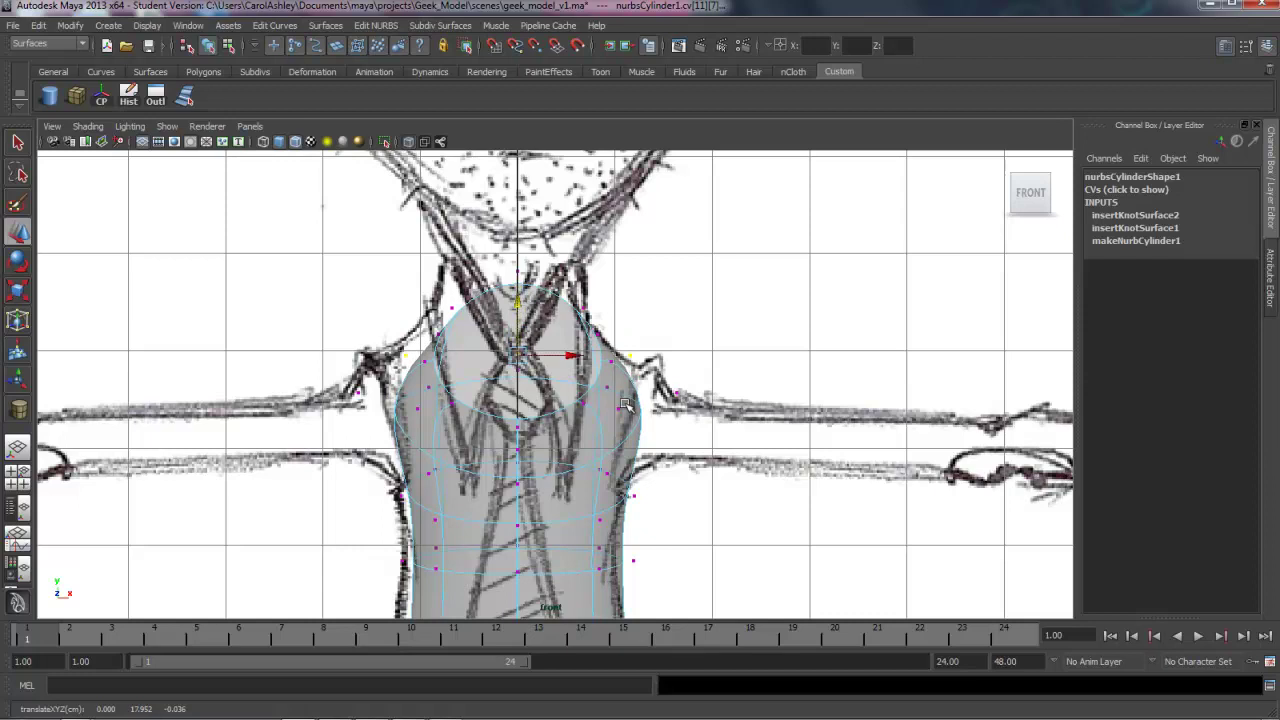
left_click(678, 395)
left_click(358, 392, "shift")
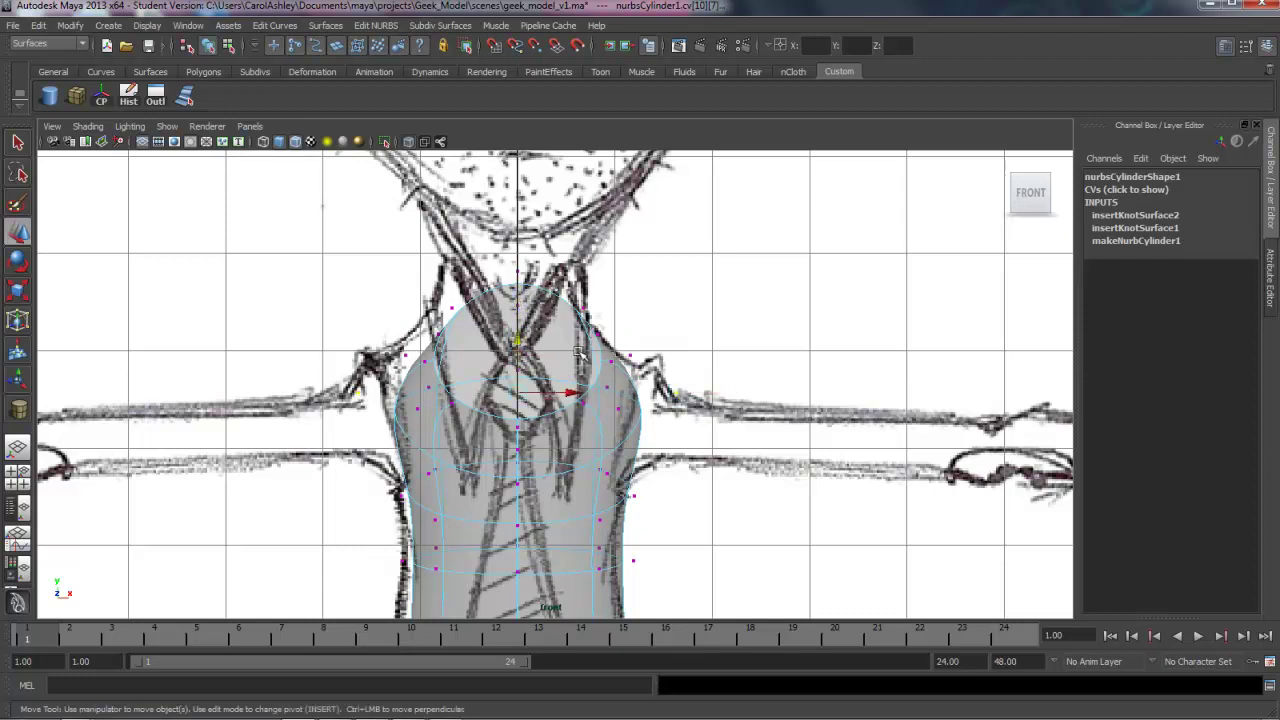
left_click_drag(520, 343, 521, 330)
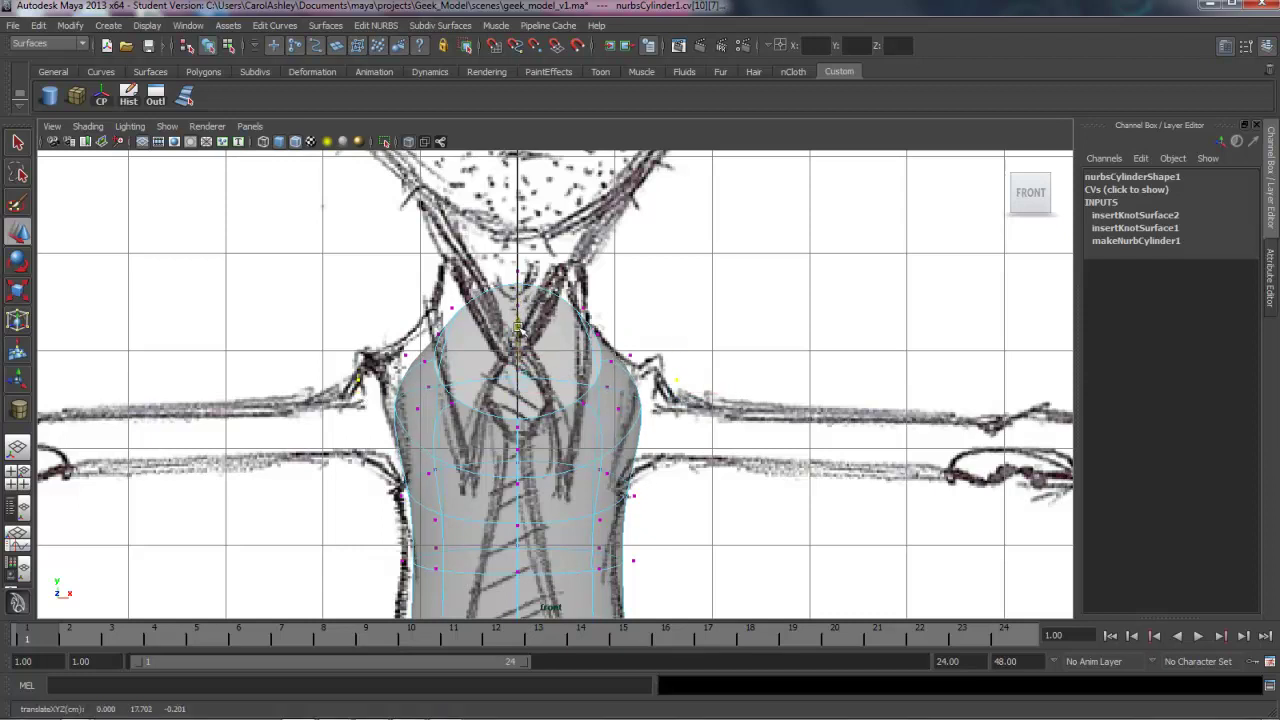
- Scale the neck rim's side control vertices closer together to narrow the opening toward the drawn collar
scroll(560, 360, "up", 2)
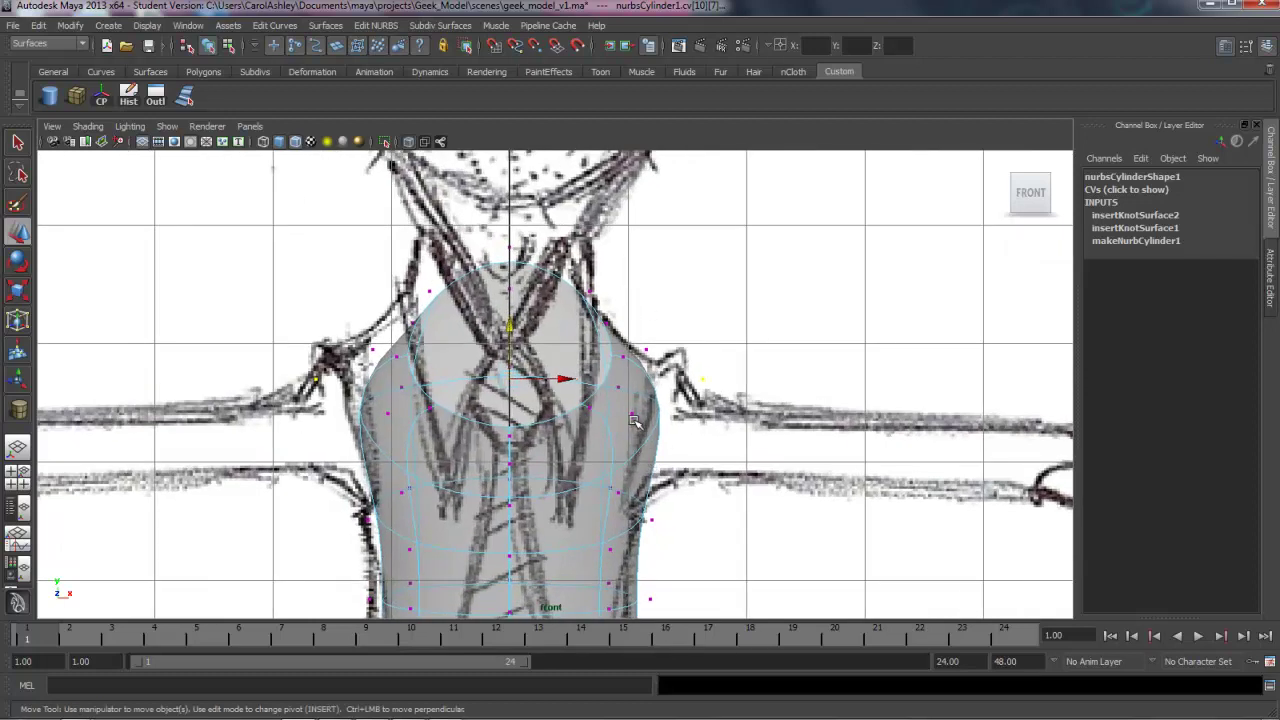
middle_click_drag(634, 417, 632, 465, "alt")
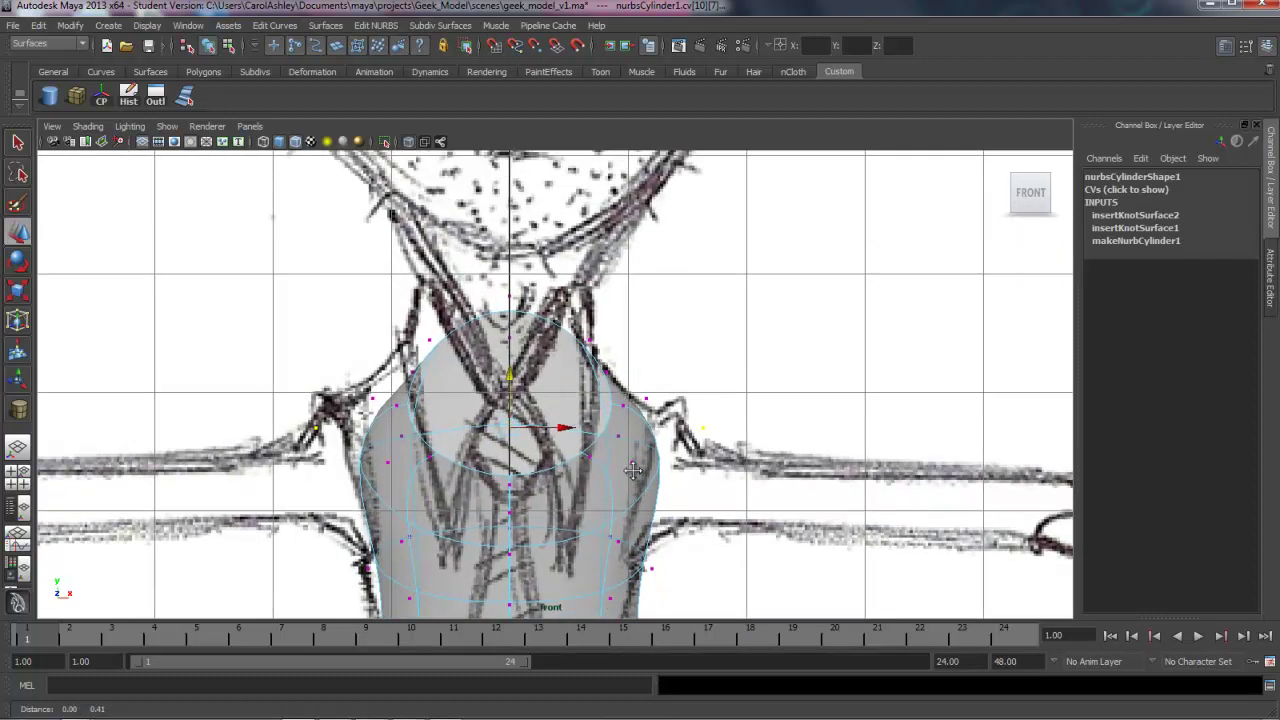
left_click(396, 405)
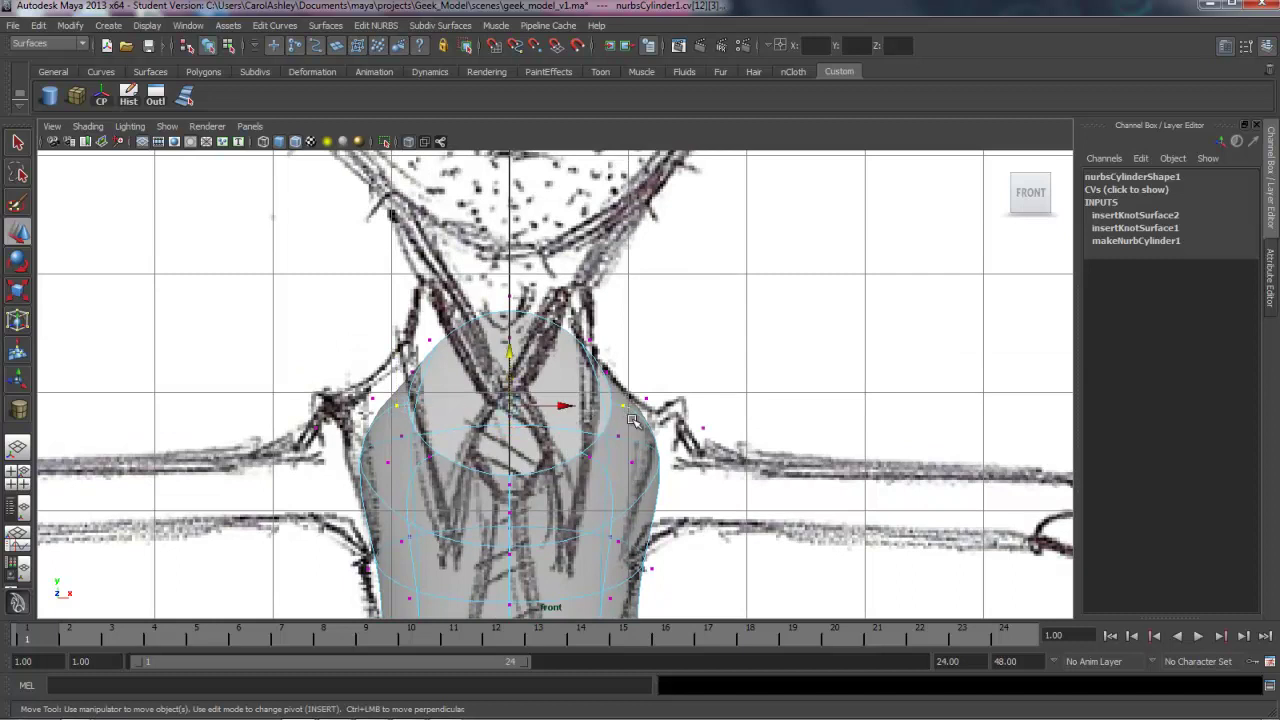
key("r")
left_click(445, 408)
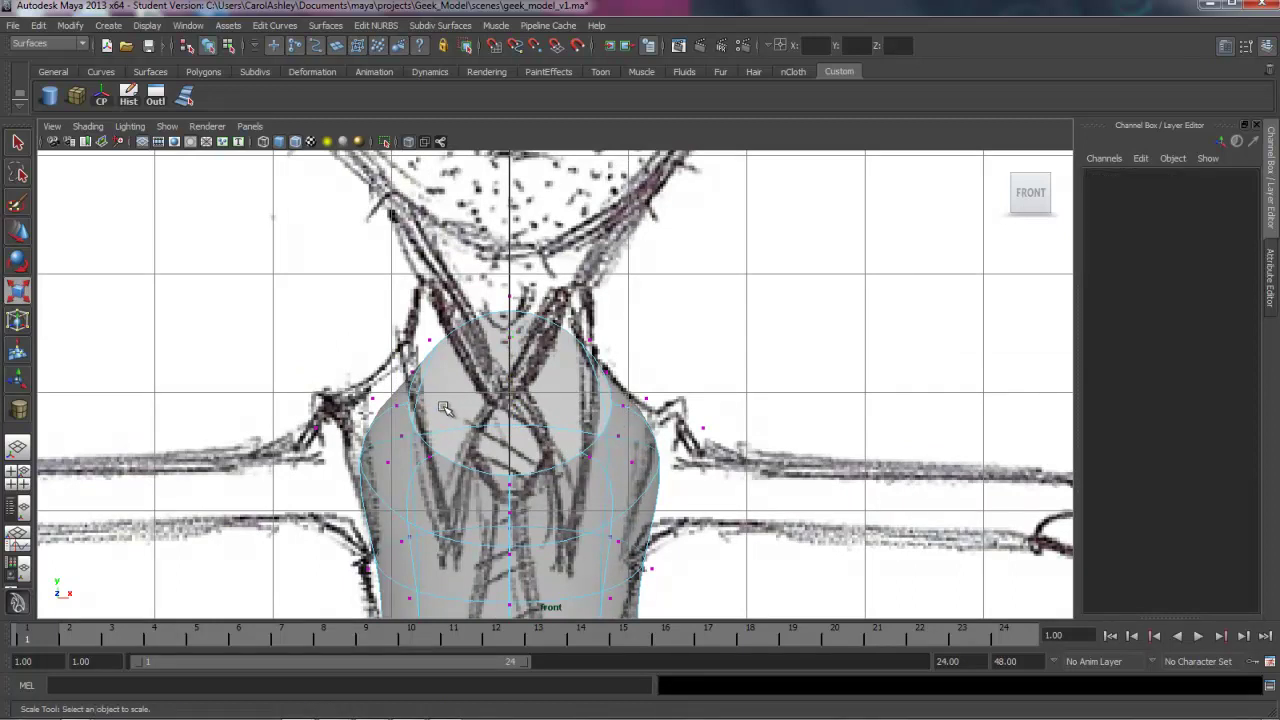
key("ctrl+z")
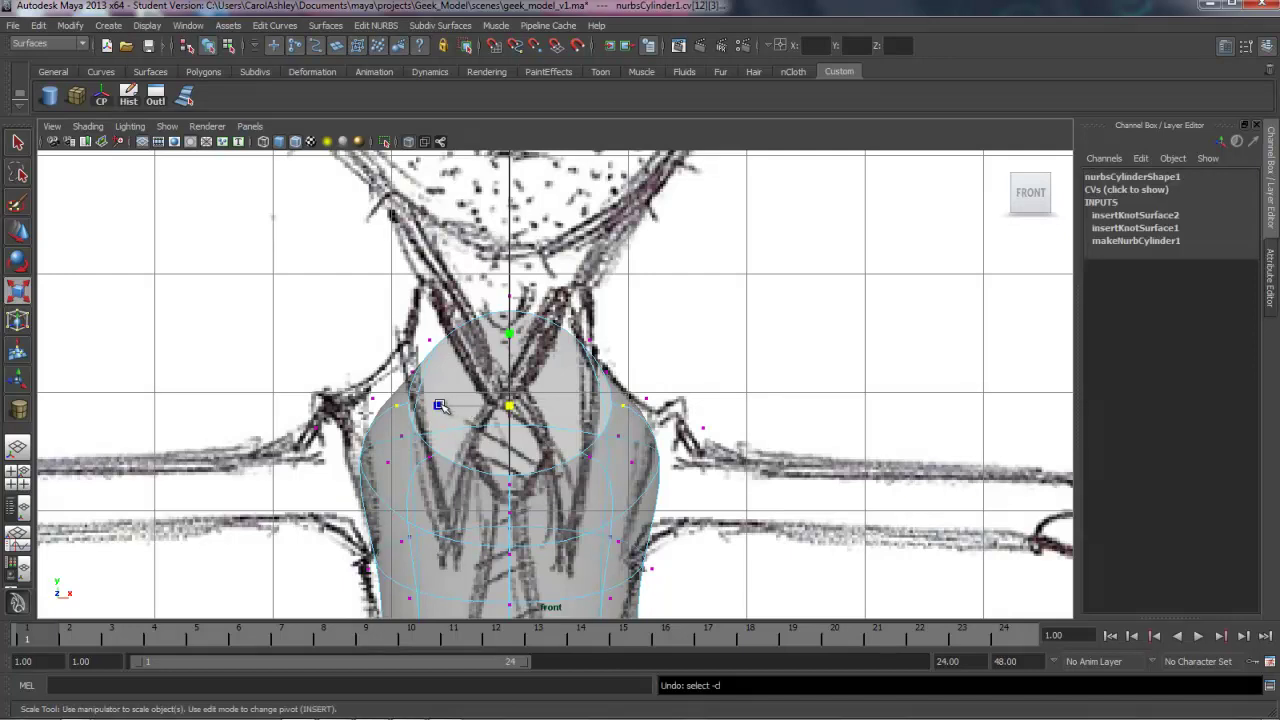
mouse_move(438, 405)
left_mouse_down()
mouse_move(450, 405)
mouse_move(433, 407)
left_mouse_up()
- Scale the front pair of control vertices at the neck rim slightly closer together in the front view
middle_click_drag(539, 464, 516, 443, "alt")
left_click(405, 435)
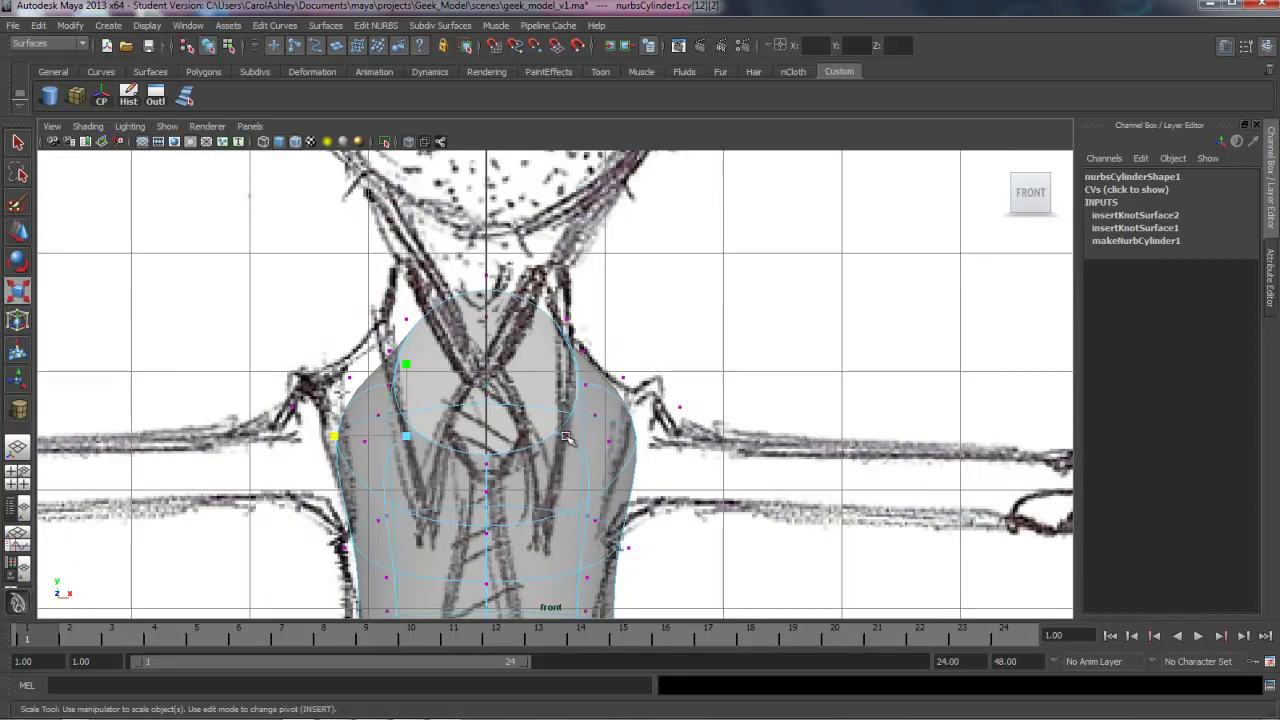
left_click(567, 436, "shift")
left_click_drag(420, 442, 435, 444)
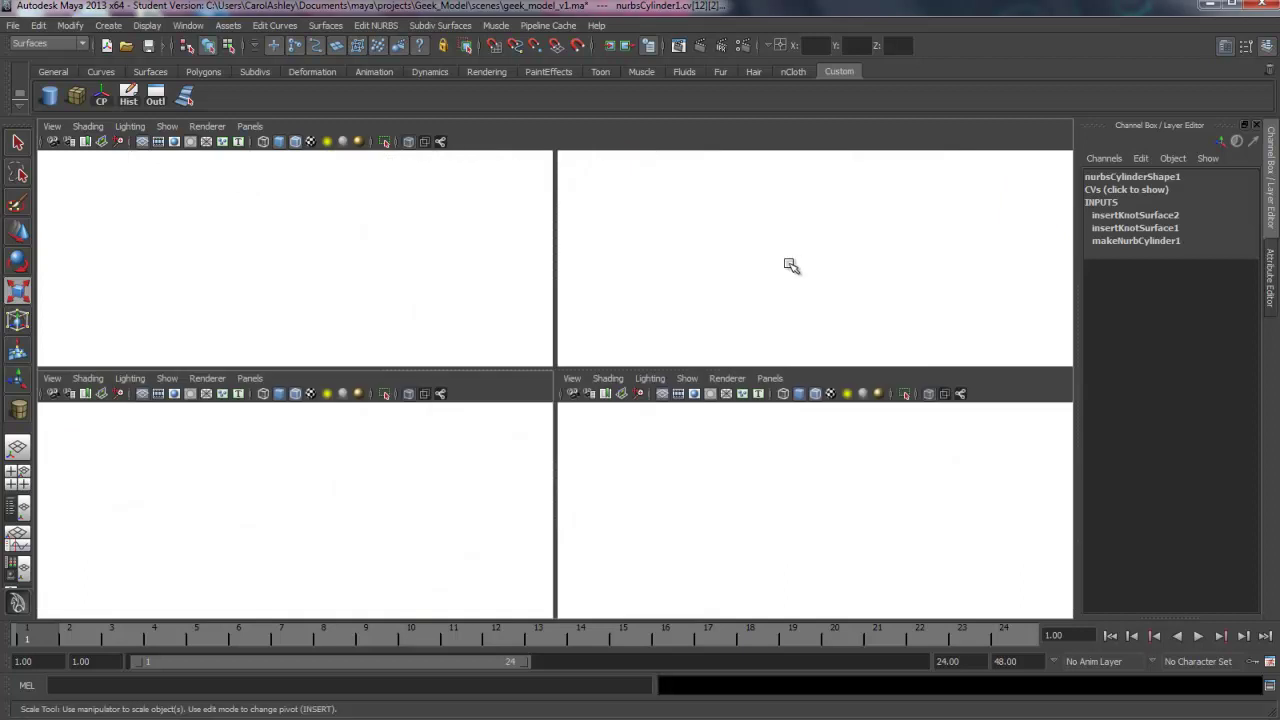
- In perspective, select the control vertices at the back of the neck opening and shift them slightly sideways
left_click_drag(831, 309, 707, 394, "alt")
left_click_drag(800, 411, 793, 377, "alt")
key("space")
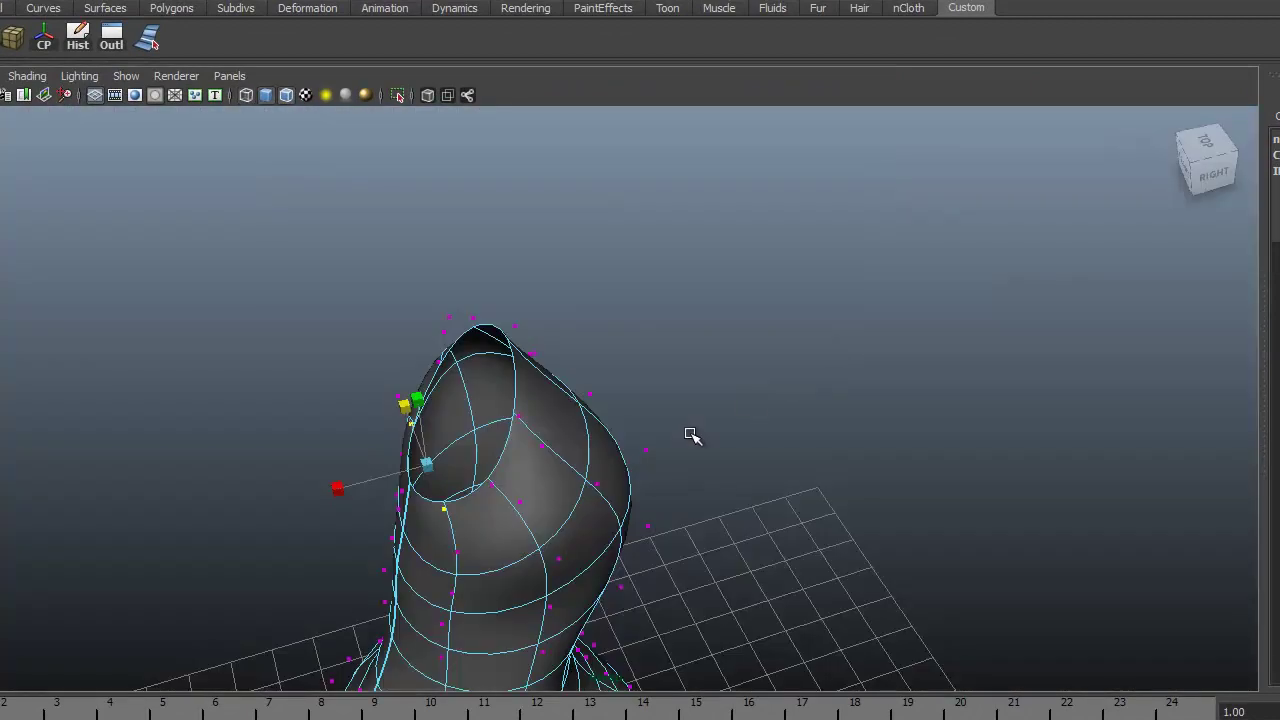
left_click_drag(691, 437, 508, 393, "alt")
left_click(497, 375, "shift")
left_click_drag(702, 416, 498, 372)
key("w")
left_click_drag(531, 249, 545, 250)
- Raise the control vertices at the back of the neck opening slightly and inspect the collar from the front
left_click_drag(597, 374, 440, 377, "alt")
left_click_drag(602, 185, 606, 165)
left_click_drag(623, 277, 720, 299, "alt")
left_click(629, 238)
left_click(629, 240)
left_click_drag(570, 231, 543, 374, "alt")
right_click_drag(543, 374, 797, 380, "alt")
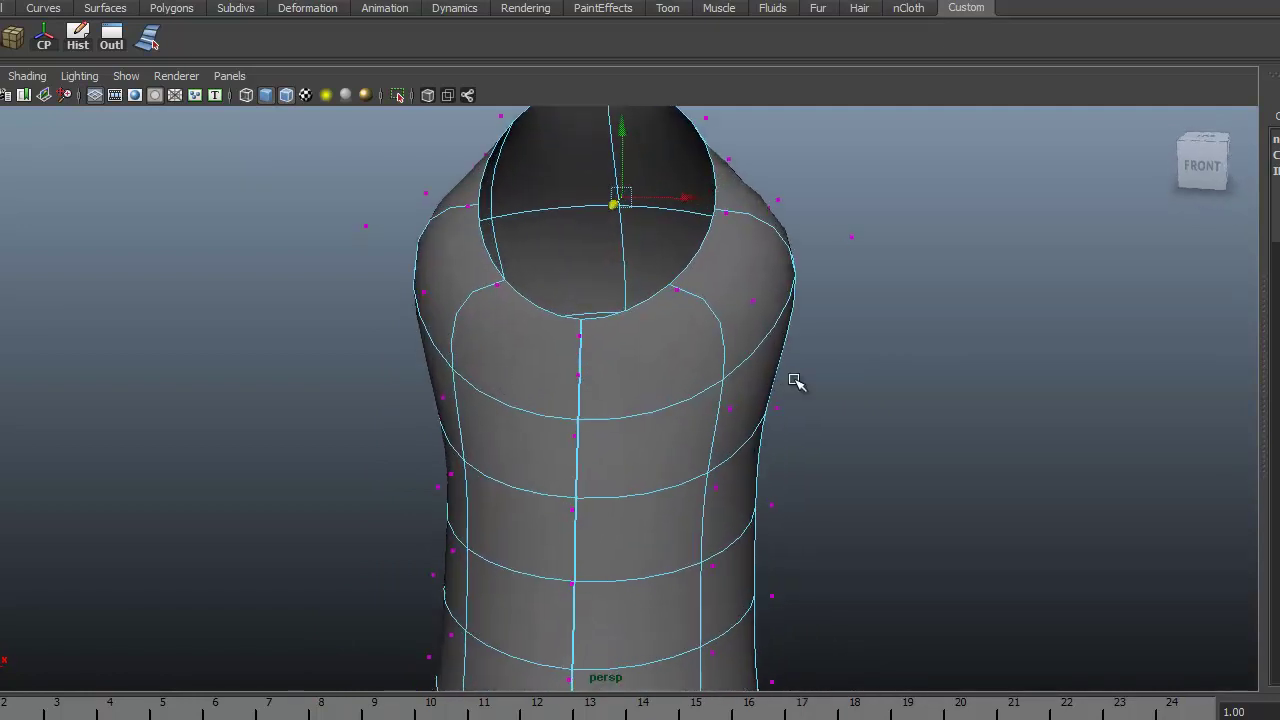
- Insert a horizontal isoparm around the torso between the neck rim and the first ring below it
right_click(625, 311)
left_click(627, 264)
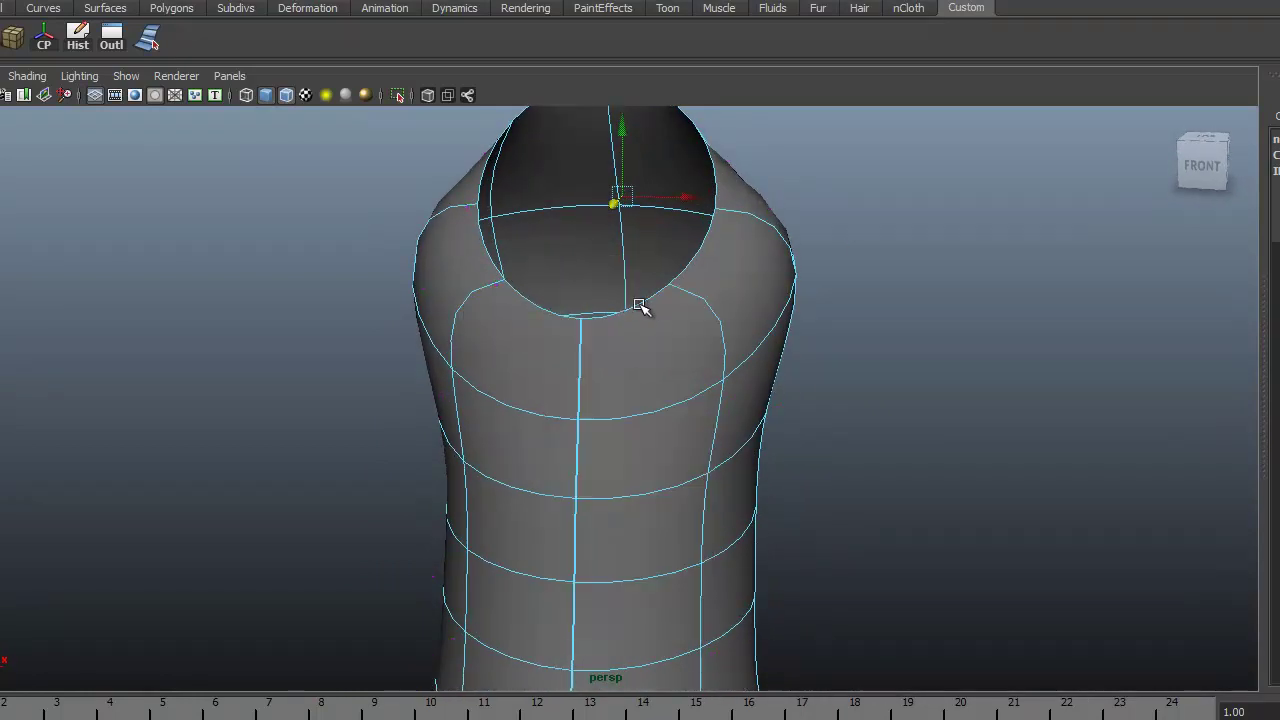
left_click(660, 376)
left_click_drag(663, 377, 617, 440, "alt")
key("w")
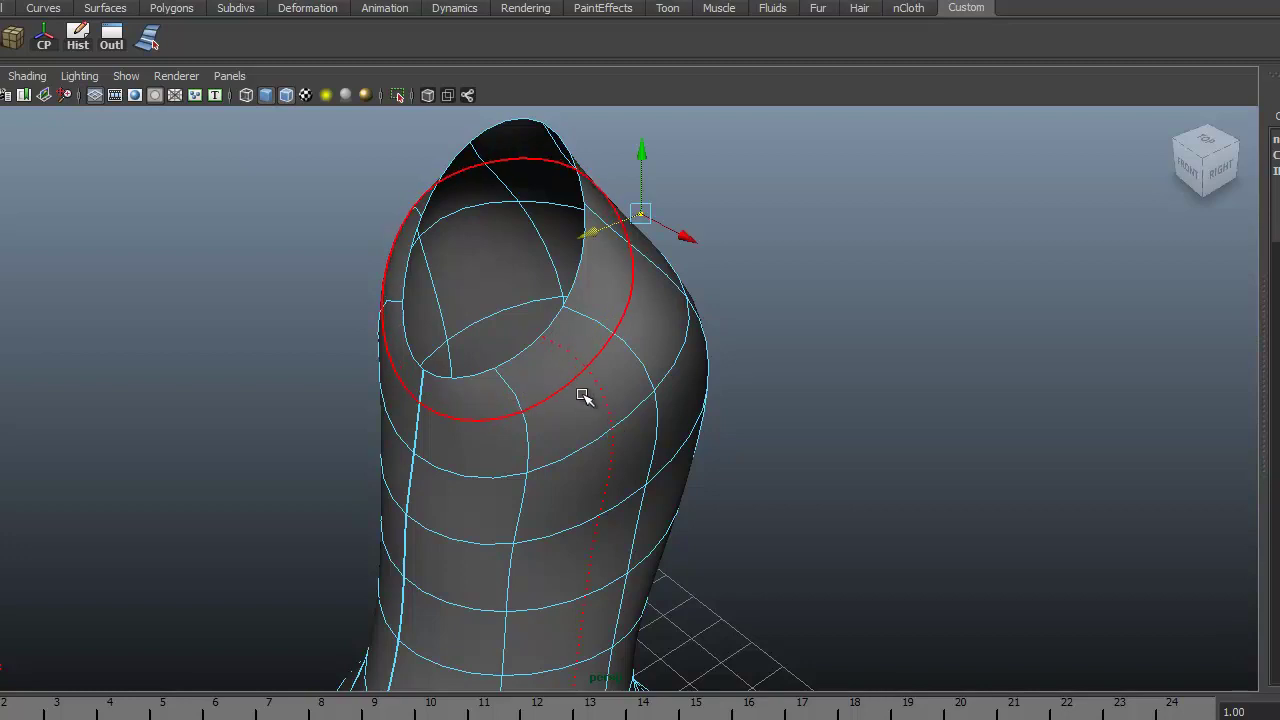
left_click(578, 383)
left_click(149, 40)
- Return the torso to object mode and check its whole form from the front
left_click_drag(476, 410, 797, 426, "alt")
key("F8")
right_click_drag(778, 451, 271, 465, "alt")
left_click_drag(592, 595, 623, 551, "alt")
right_click_drag(637, 485, 662, 457)
left_click(663, 457)
left_click_drag(669, 543, 688, 500, "alt")
middle_click_drag(688, 500, 670, 540, "alt")
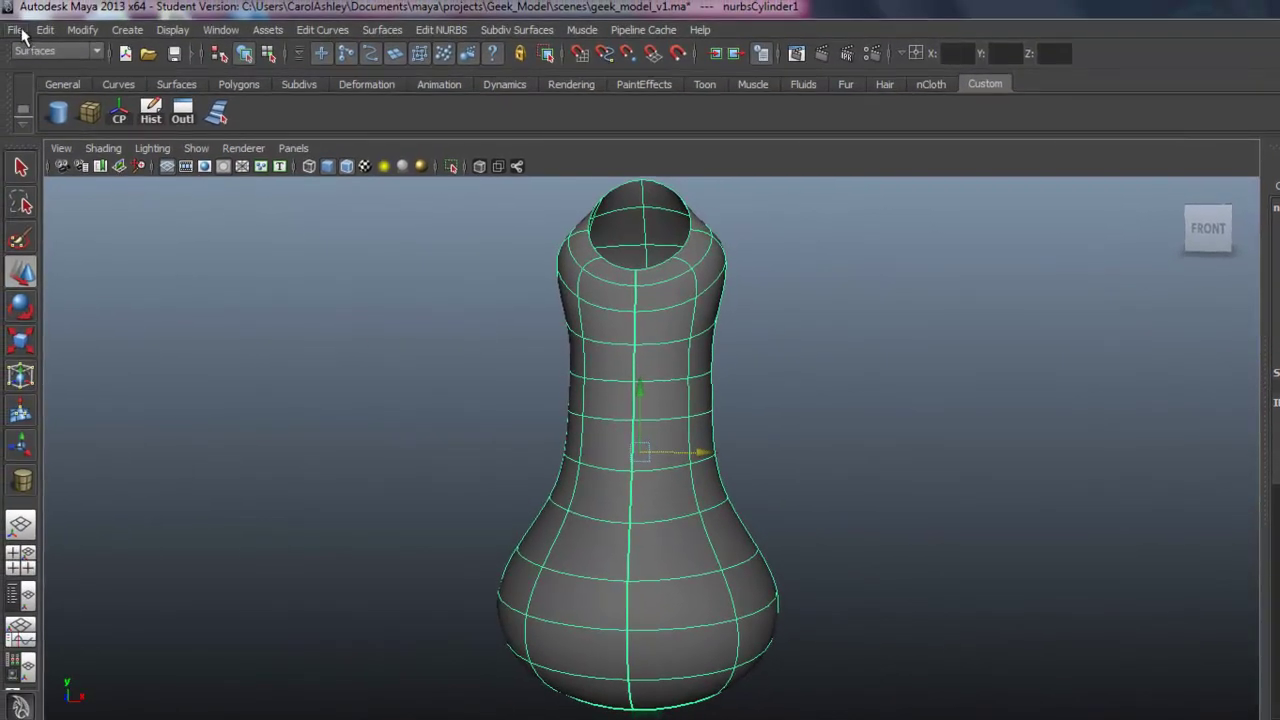
- Save the scene as geek_model_v1.ma in the project's scenes folder, replacing the existing file and accepting the student version notice
left_click(18, 30)
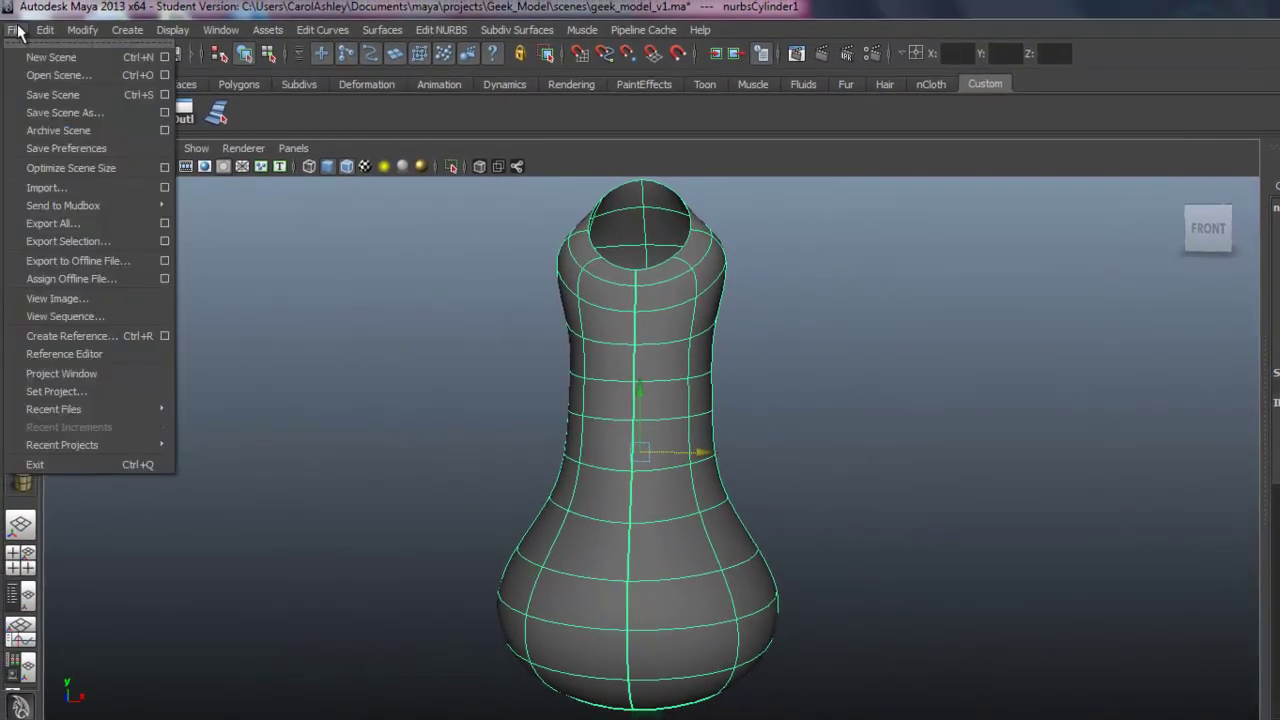
left_click(65, 113)
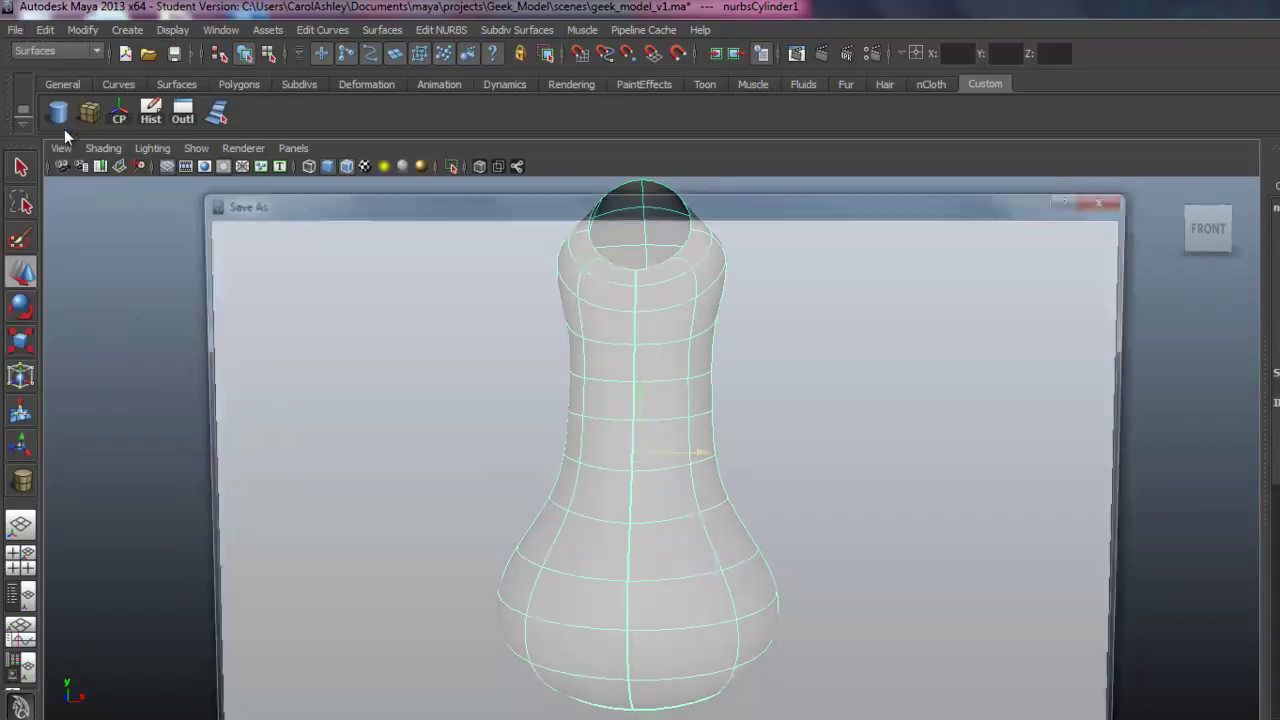
left_click_drag(456, 201, 467, 161)
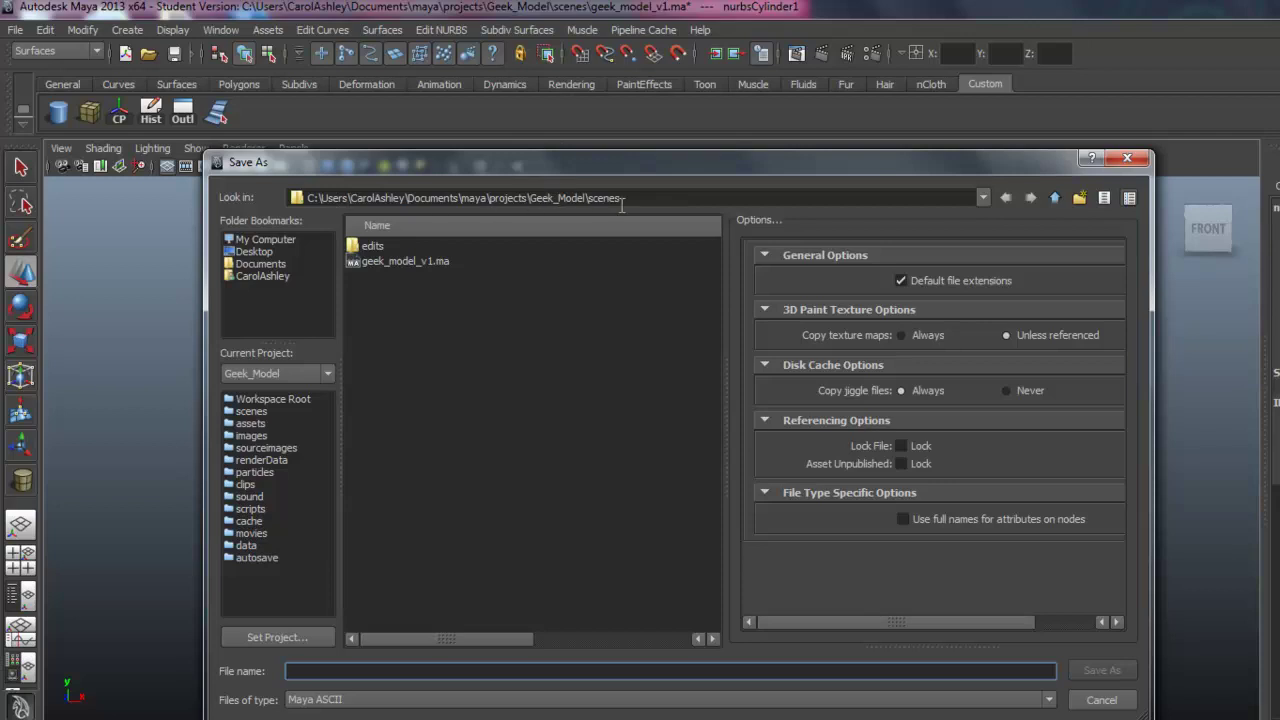
left_click(374, 262)
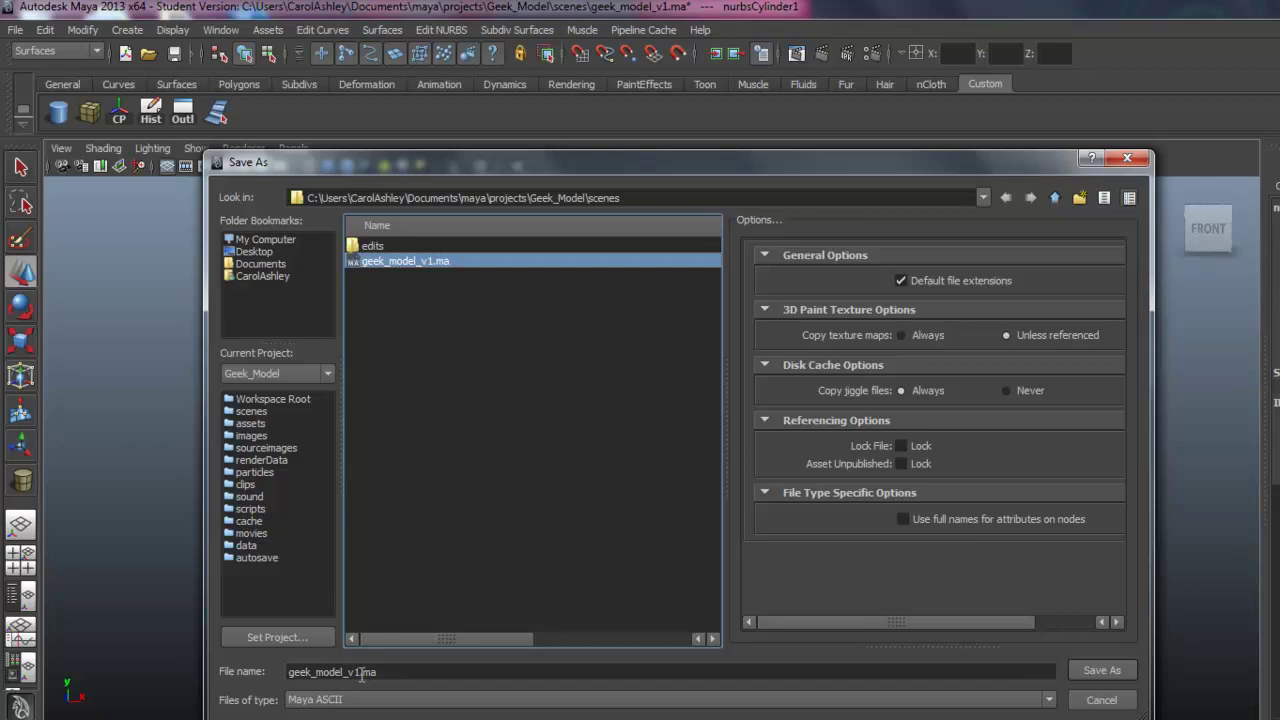
left_click(1101, 670)
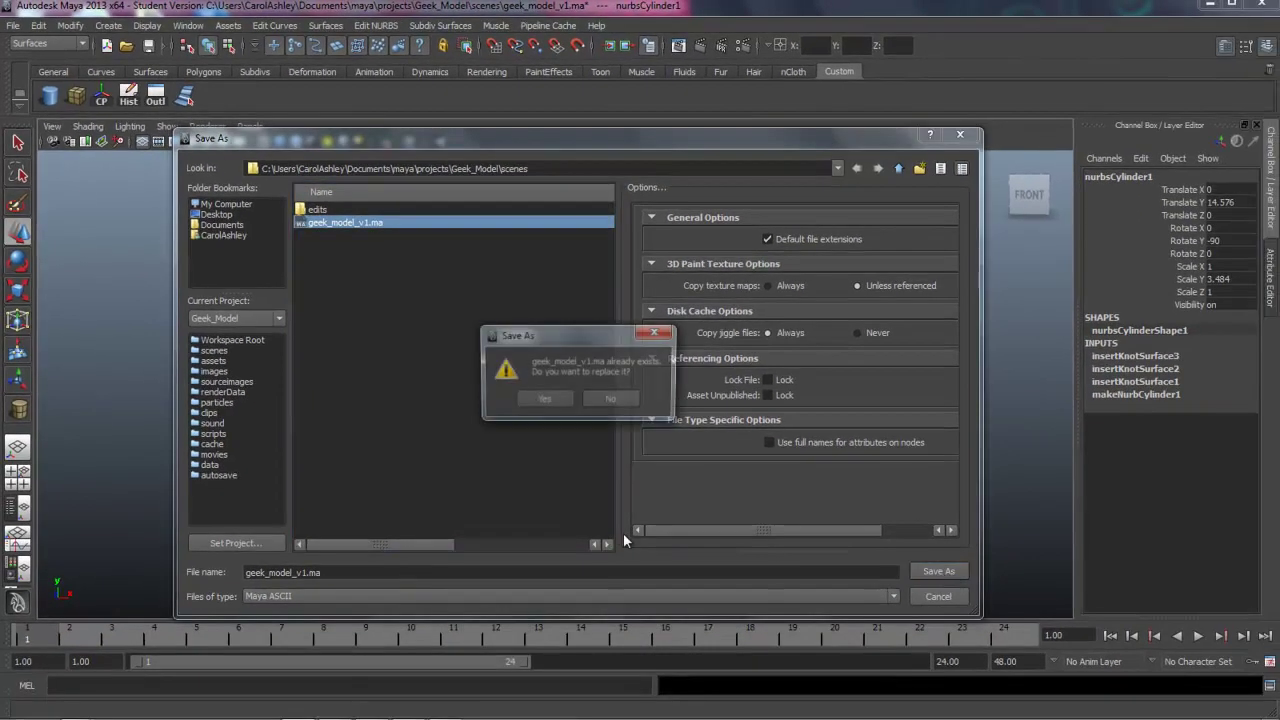
left_click(540, 398)
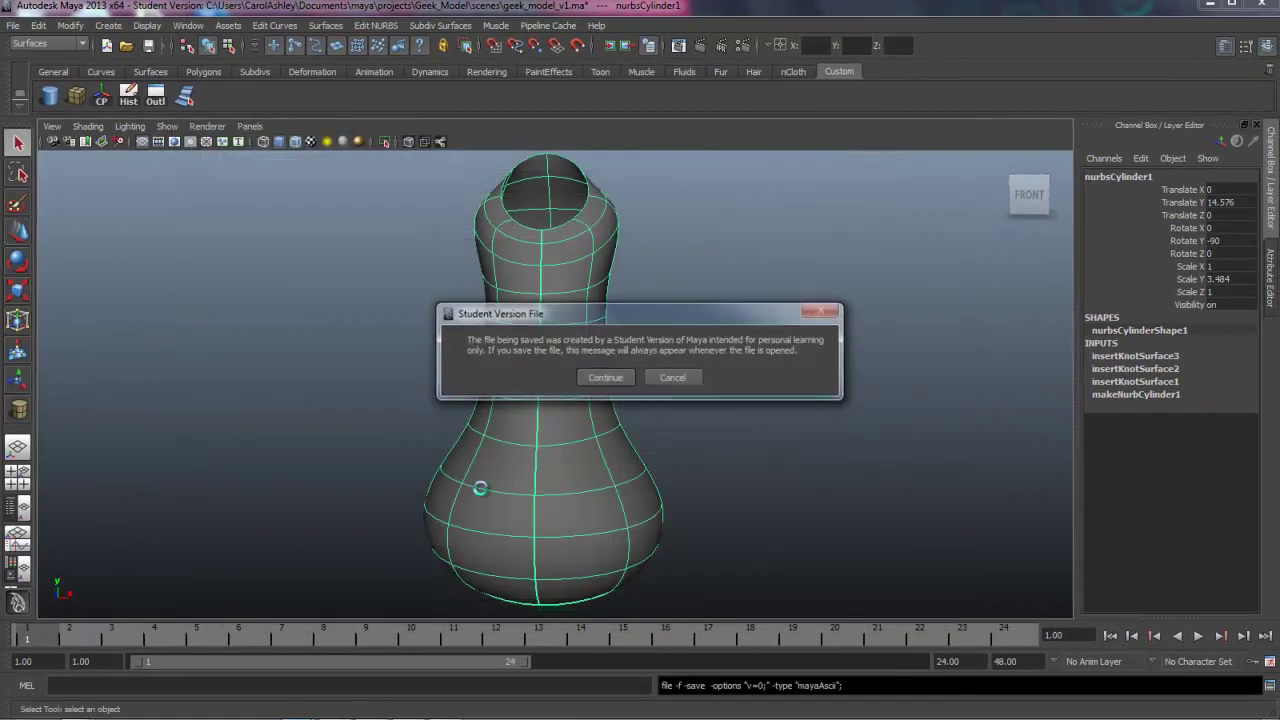
left_click(605, 378)
- Examine the torso's neck and shoulder area in perspective from the front right
key("w")
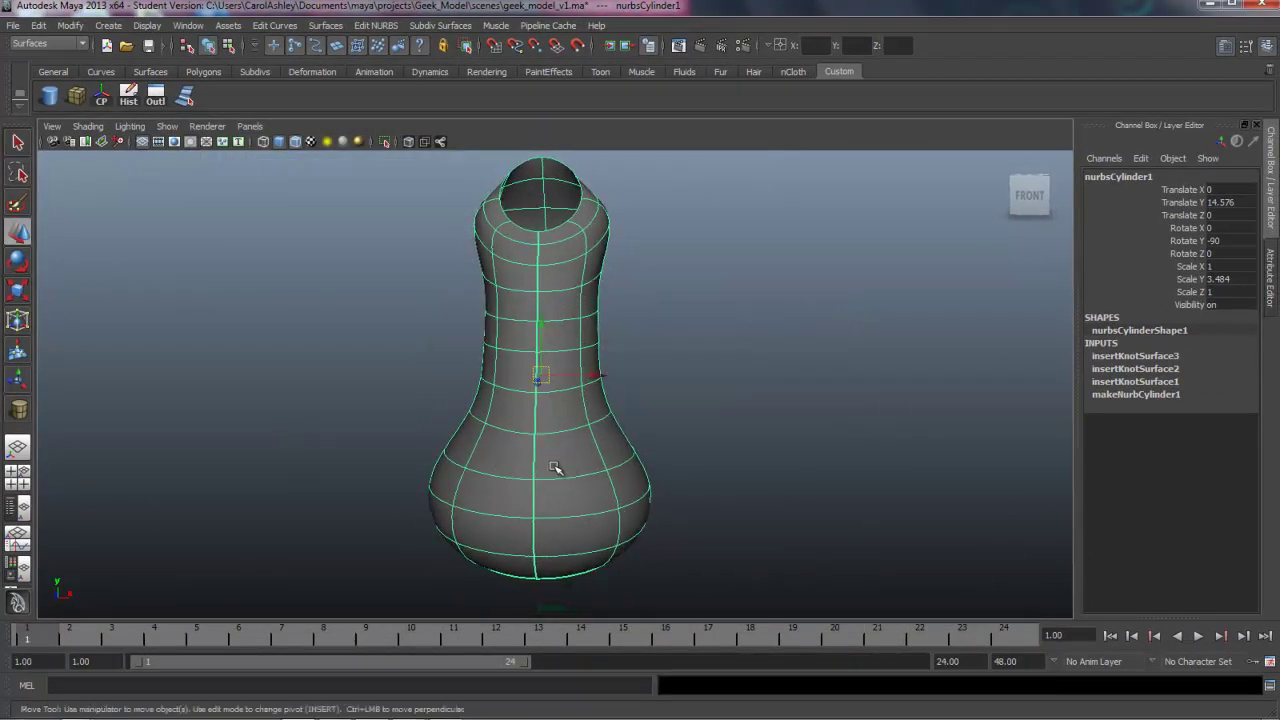
middle_click_drag(560, 465, 563, 470, "alt")
mouse_move(562, 482)
left_mouse_down("alt")
mouse_move(526, 484)
mouse_move(541, 484)
left_mouse_up("alt")
middle_click_drag(547, 460, 547, 460, "alt")
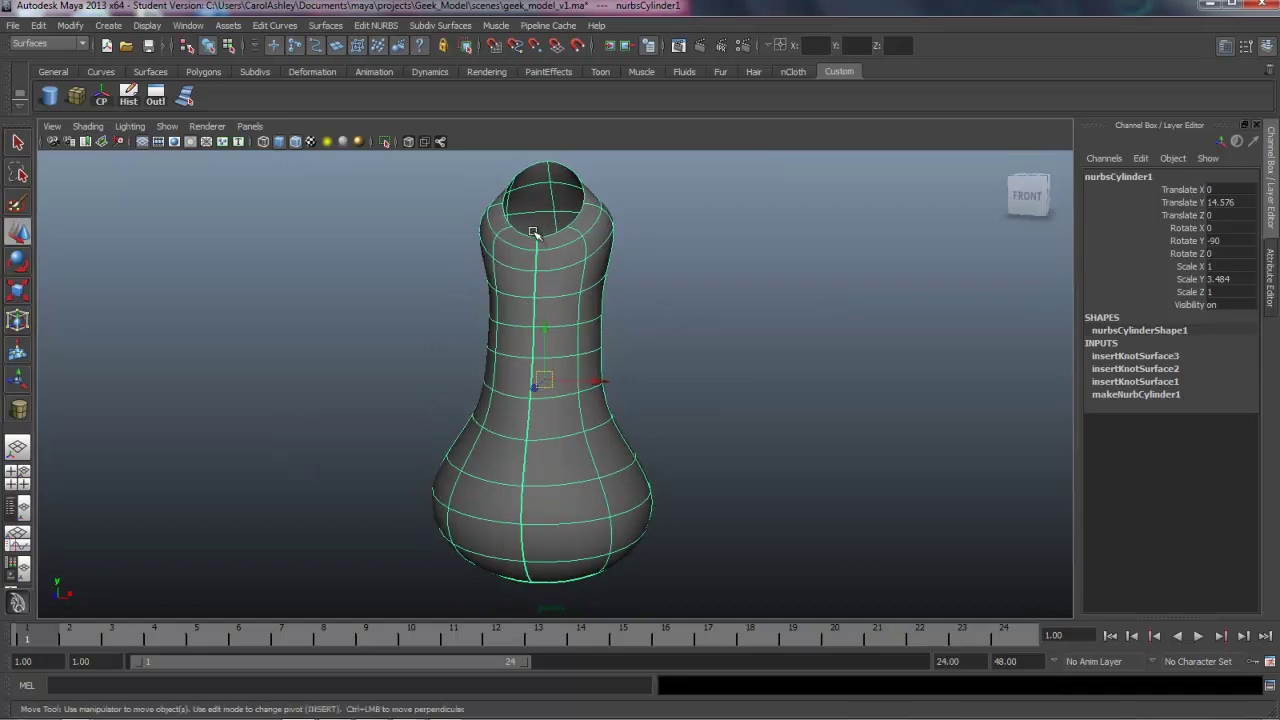
right_click_drag(577, 176, 557, 332, "alt")
left_click_drag(557, 332, 537, 400, "alt")
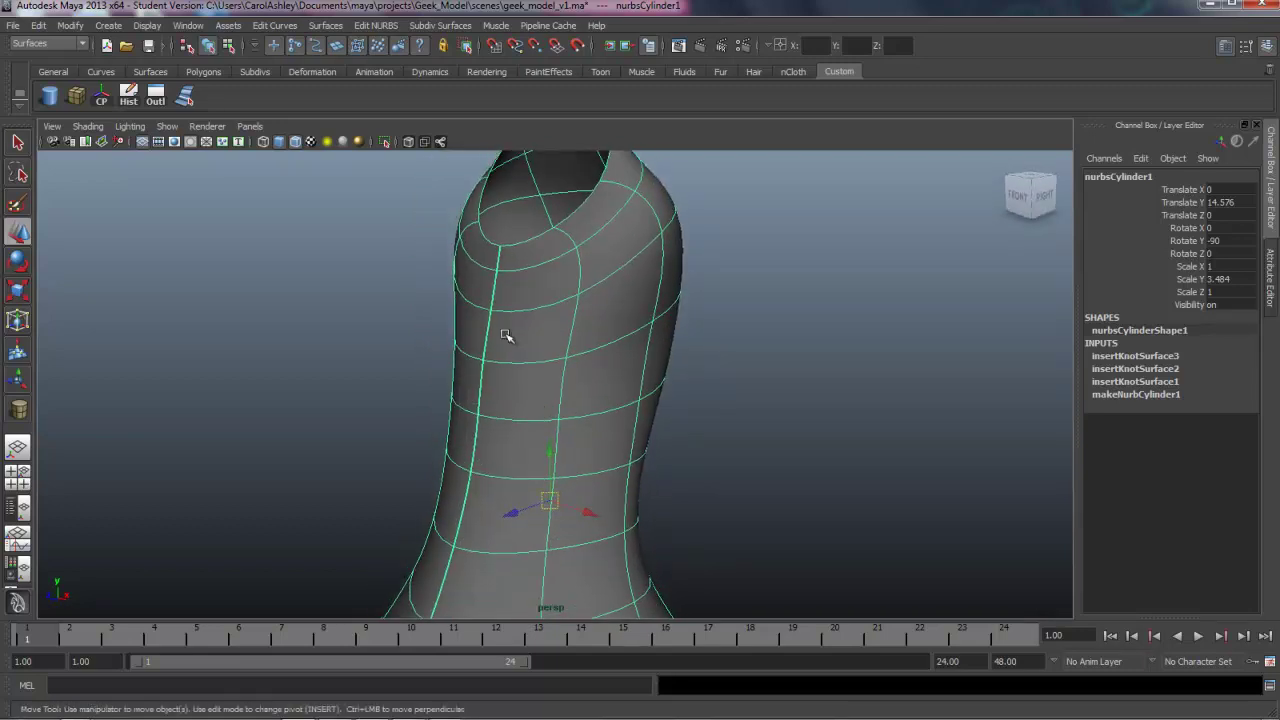